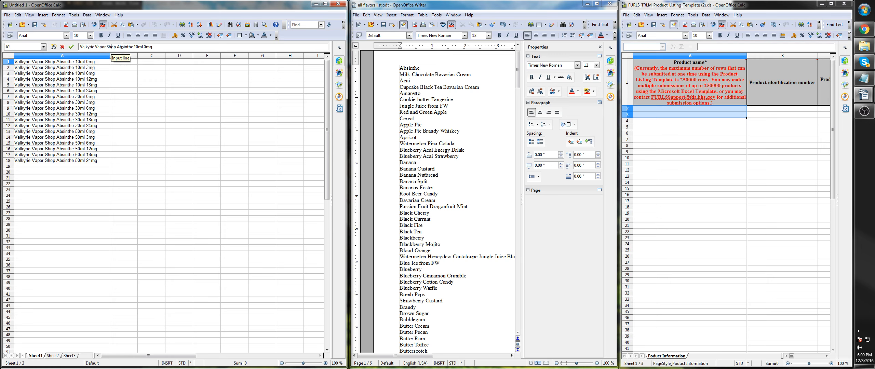
# - Examine how the product names in A1:A18 combine flavor, bottle size and nicotine strength
pyautogui.doubleClick(121, 46)
pyautogui.doubleClick(136, 46)
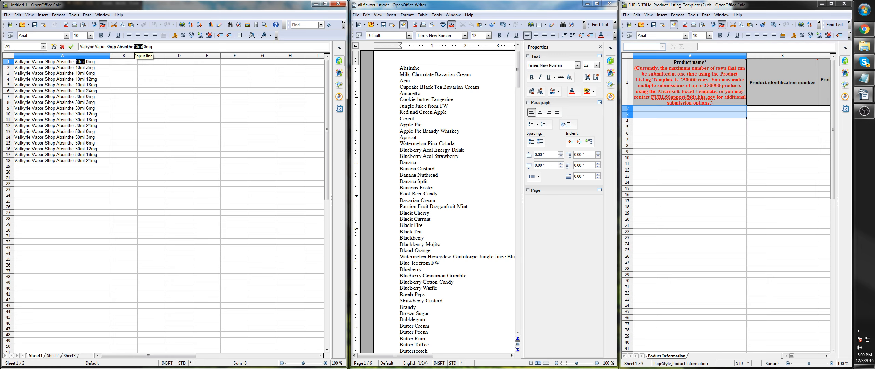
pyautogui.doubleClick(148, 47)
pyautogui.click(96, 69)
pyautogui.click(88, 62)
pyautogui.moveTo(89, 62); pyautogui.dragTo(94, 161)
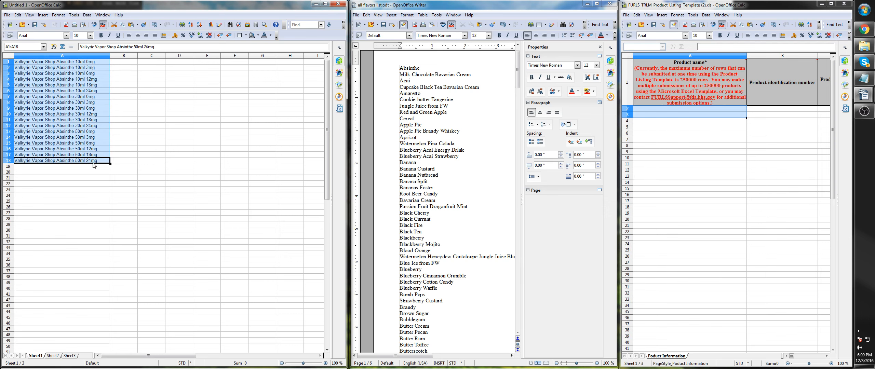
pyautogui.click(72, 70)
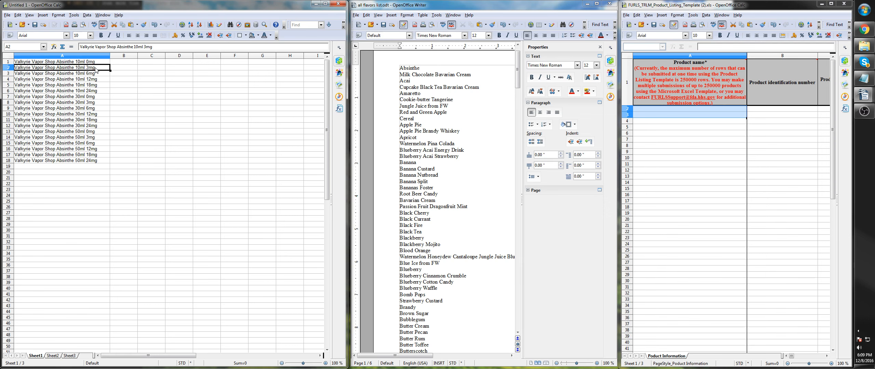
pyautogui.click(76, 64)
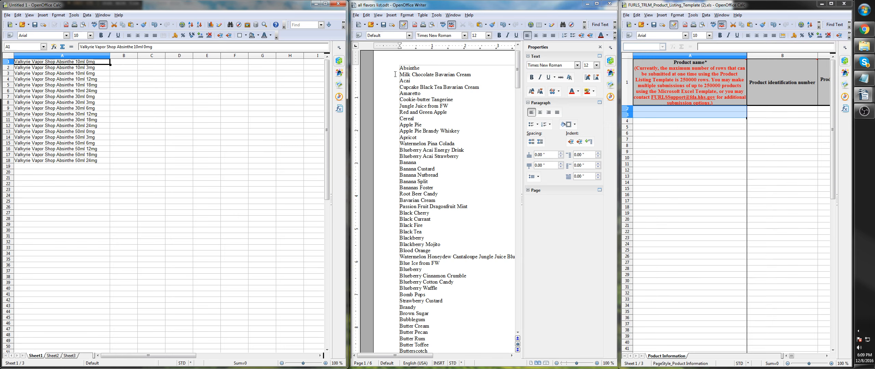
# - Set the starting positions: the Milk Chocolate Bavarian Cream line, cell A2 in the product template, and product names A1:A18
pyautogui.click(423, 68)
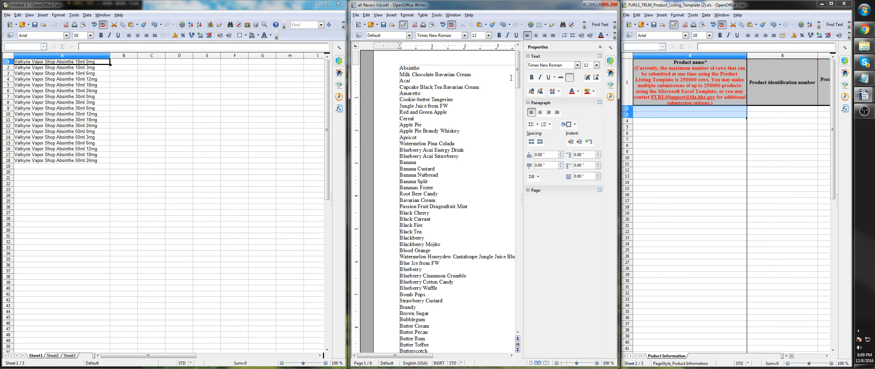
pyautogui.click(660, 108)
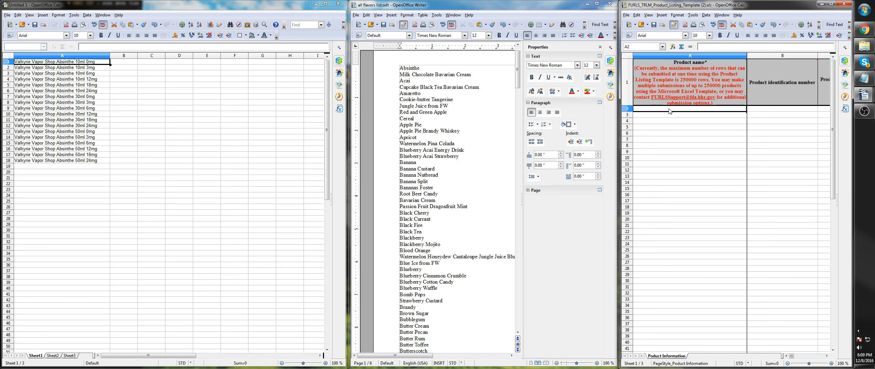
pyautogui.click(448, 74)
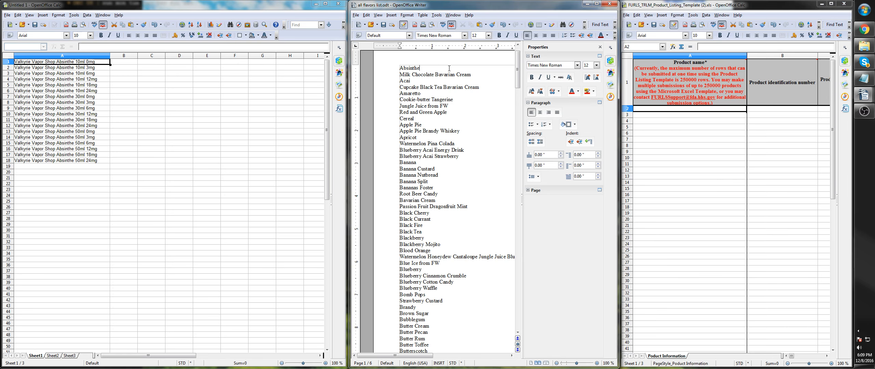
pyautogui.click(668, 109)
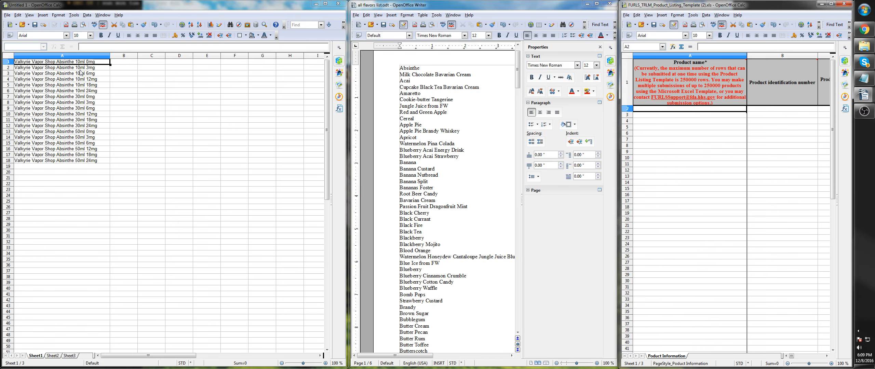
pyautogui.moveTo(80, 62); pyautogui.dragTo(82, 161)
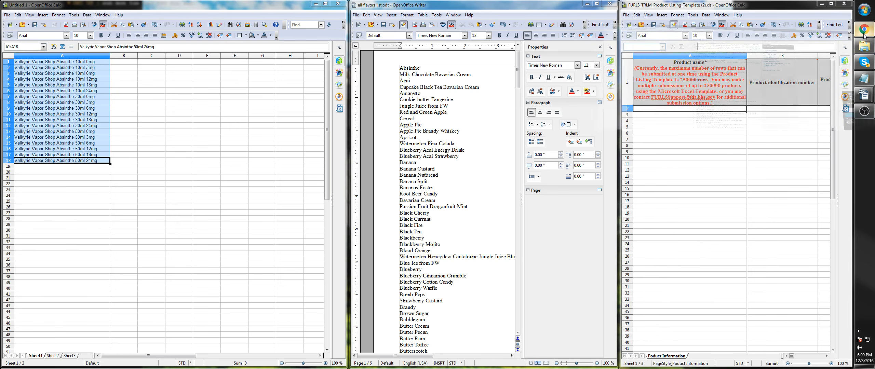
# - View the Mini Mouse Macro download page on SourceForge in Chrome, then minimize the browser
pyautogui.click(864, 34)
pyautogui.scroll(9, 447, 136)
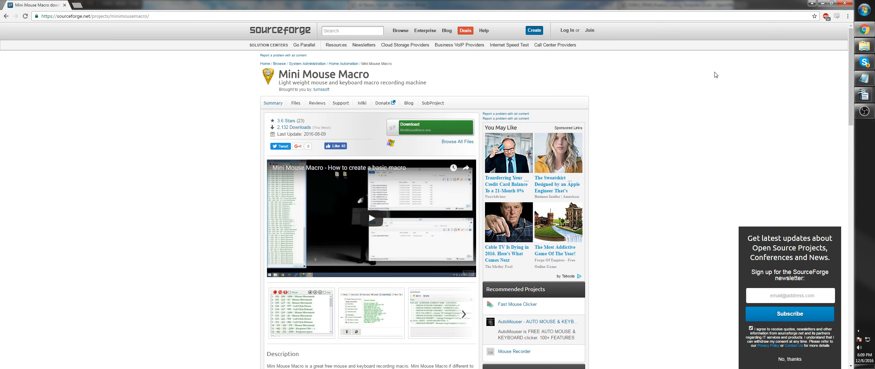
pyautogui.click(822, 6)
# - Run MiniMouseMacro.exe from the Downloads folder and move its window clear of the product names
pyautogui.click(862, 48)
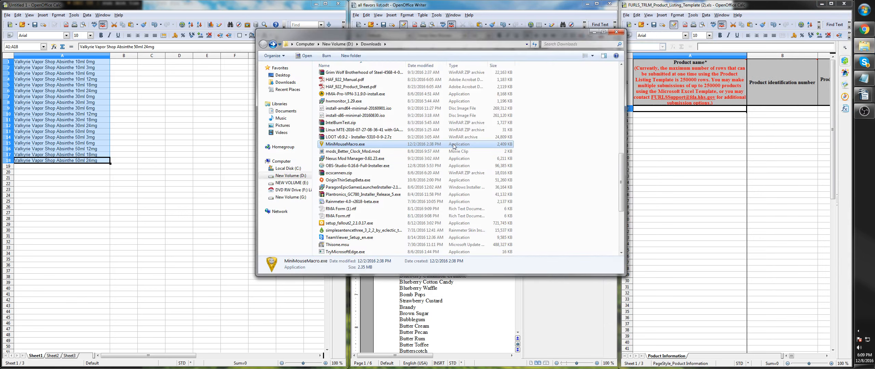
pyautogui.doubleClick(348, 144)
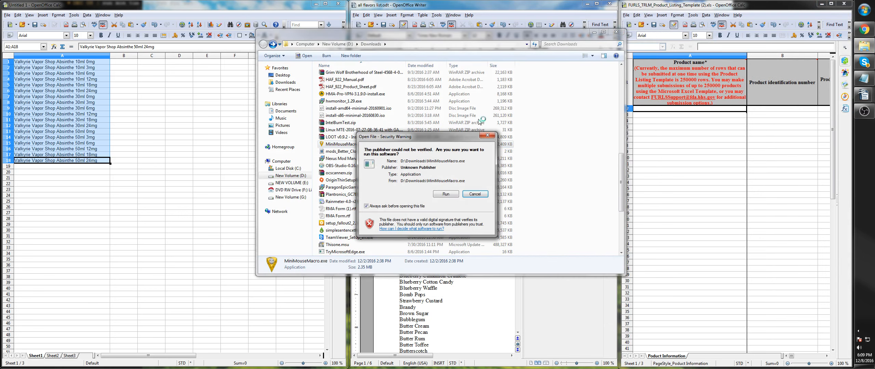
pyautogui.click(444, 193)
pyautogui.click(596, 35)
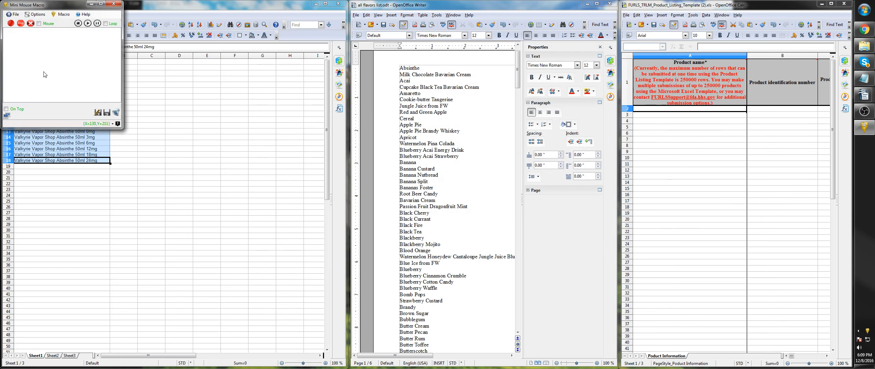
pyautogui.moveTo(56, 4); pyautogui.dragTo(563, 212)
# - Review the macro recorder's program and record options, then close them and reposition the recorder window
pyautogui.click(547, 220)
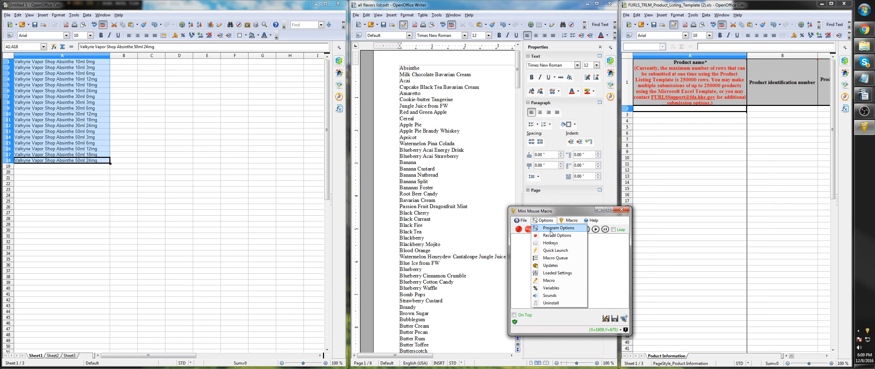
pyautogui.click(547, 220)
pyautogui.click(546, 220)
pyautogui.click(548, 231)
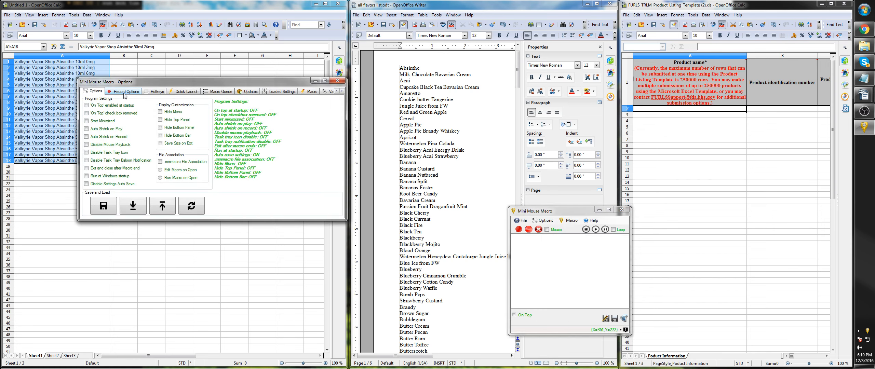
pyautogui.click(124, 93)
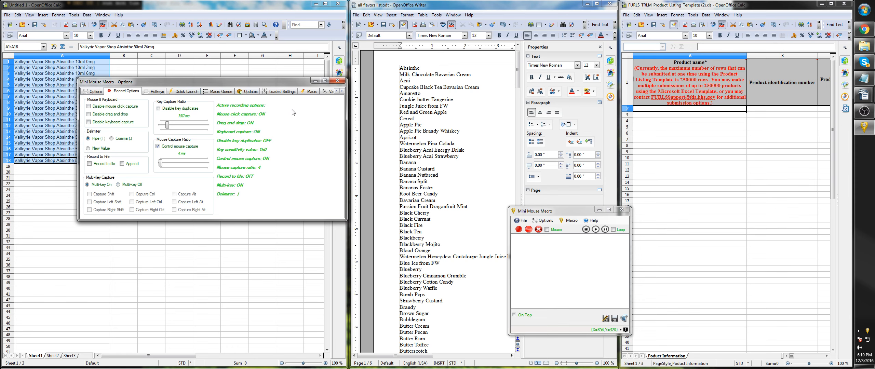
pyautogui.click(337, 82)
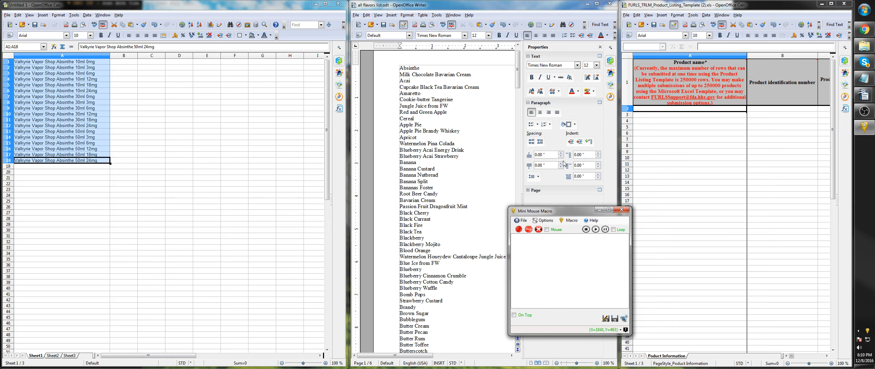
pyautogui.moveTo(560, 214); pyautogui.dragTo(587, 218)
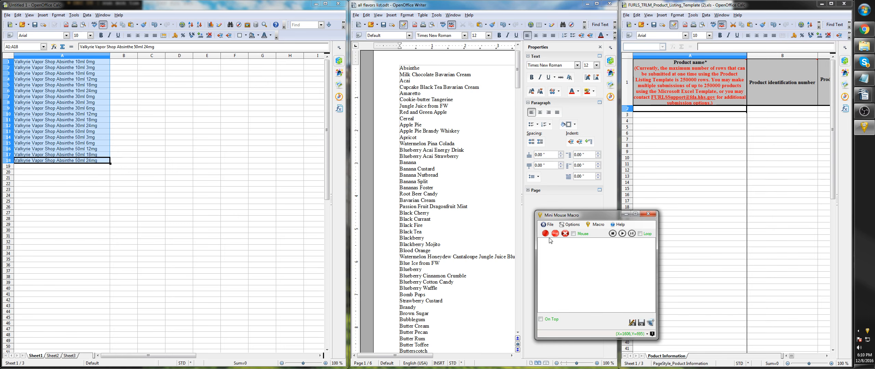
# - Open Find & Replace for the selected product names, clear the search term and enter Absinthe as the replacement text
pyautogui.click(194, 5)
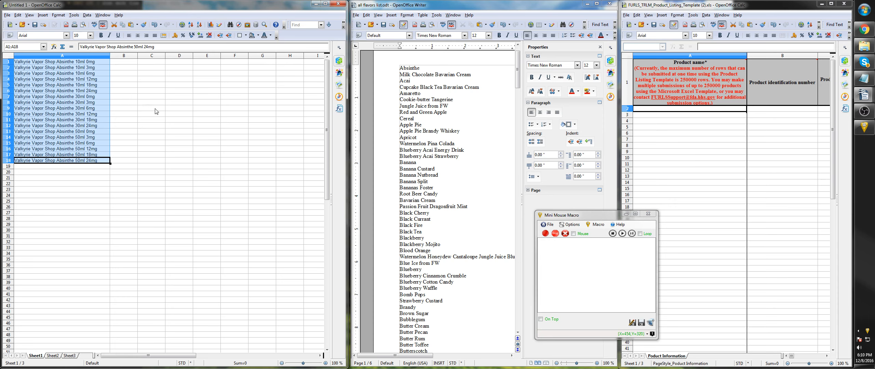
pyautogui.hotkey('ctrl', 'h')
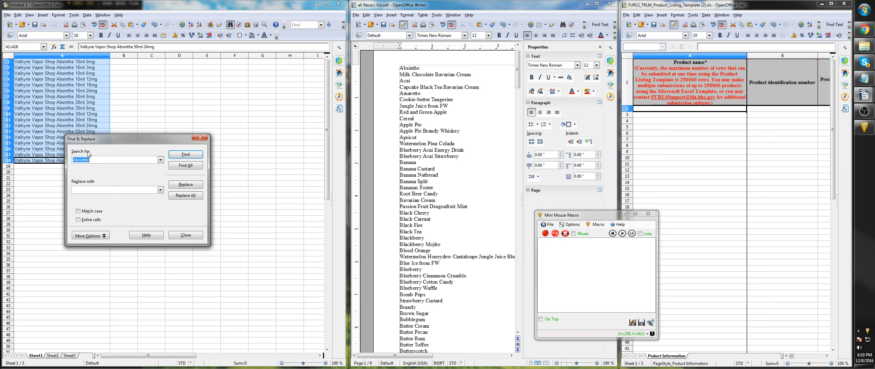
pyautogui.moveTo(99, 159); pyautogui.dragTo(73, 163)
pyautogui.press('BackSpace')
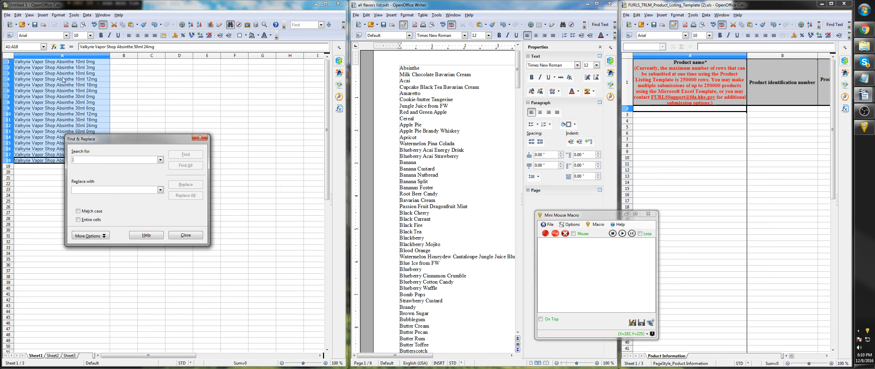
pyautogui.click(85, 190)
pyautogui.write('Acai')
pyautogui.press('BackSpace')
pyautogui.press('BackSpace')
pyautogui.press('BackSpace')
pyautogui.write('A')
# - With the template window active, start recording a macro and move Absinthe from the replacement text to the search term in Find & Replace
pyautogui.click(678, 7)
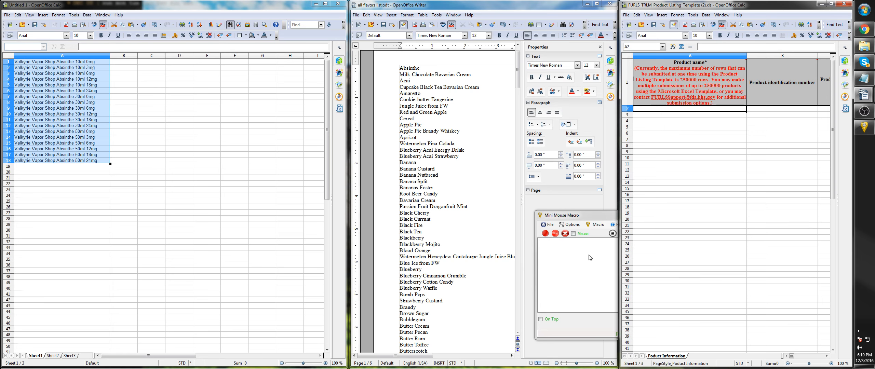
pyautogui.click(545, 233)
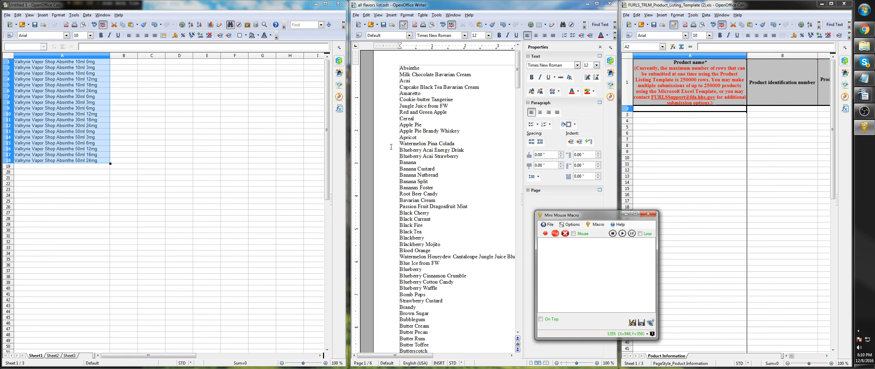
pyautogui.click(135, 8)
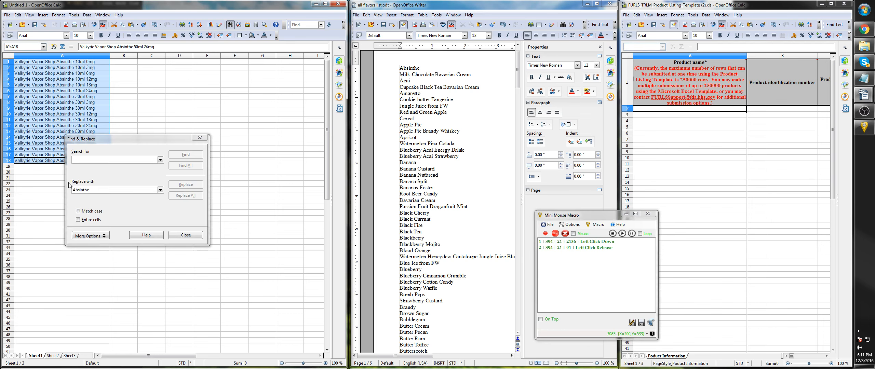
pyautogui.click(94, 190)
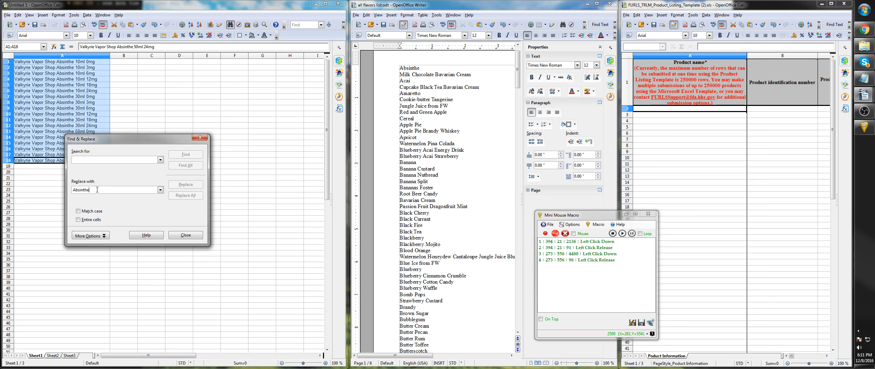
pyautogui.hotkey('ctrl', 'a')
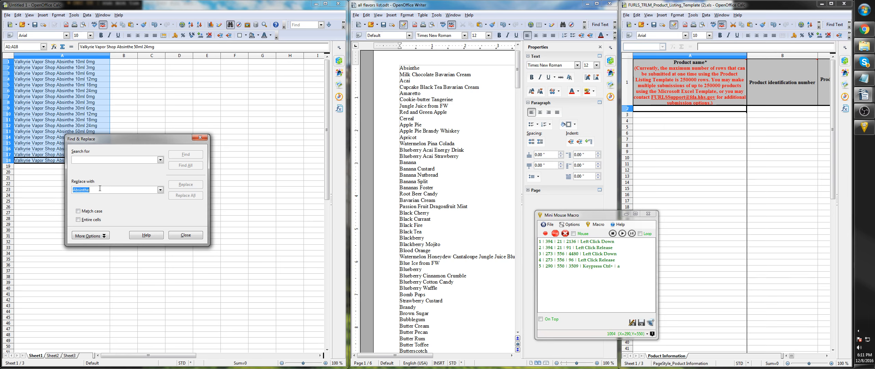
pyautogui.hotkey('ctrl', 'x')
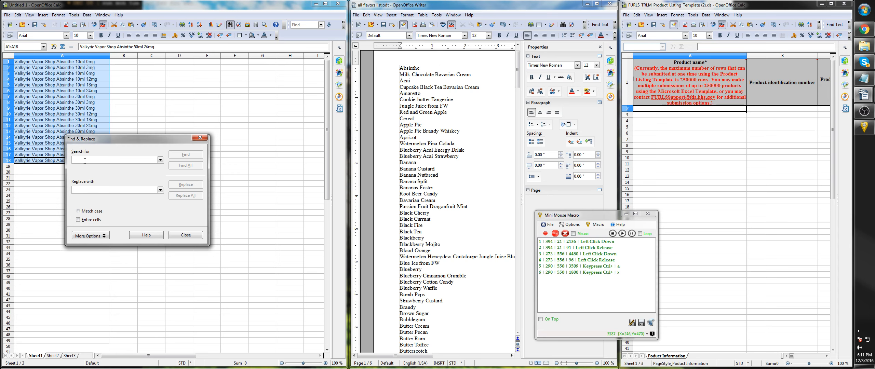
pyautogui.click(85, 160)
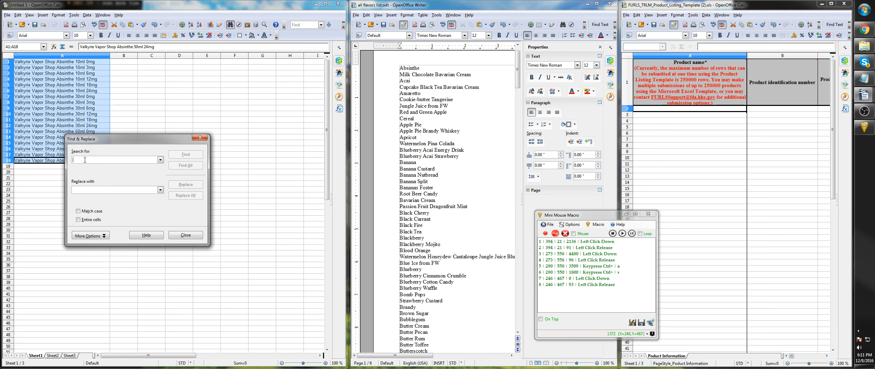
pyautogui.hotkey('ctrl', 'v')
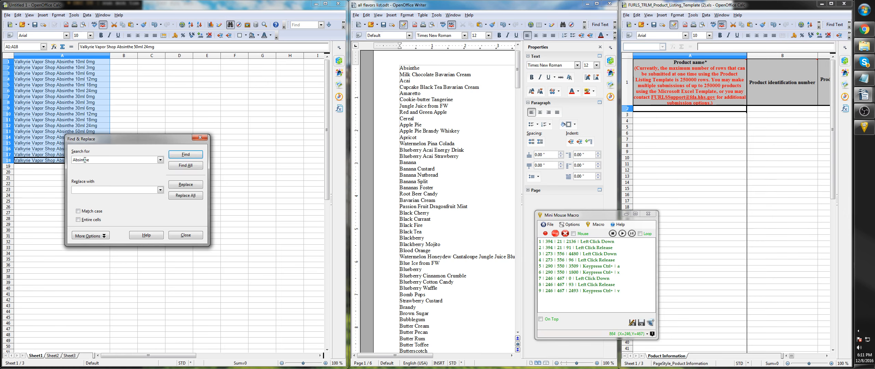
# - Copy the whole Milk Chocolate Bavarian Cream line from the flavor list
pyautogui.click(382, 6)
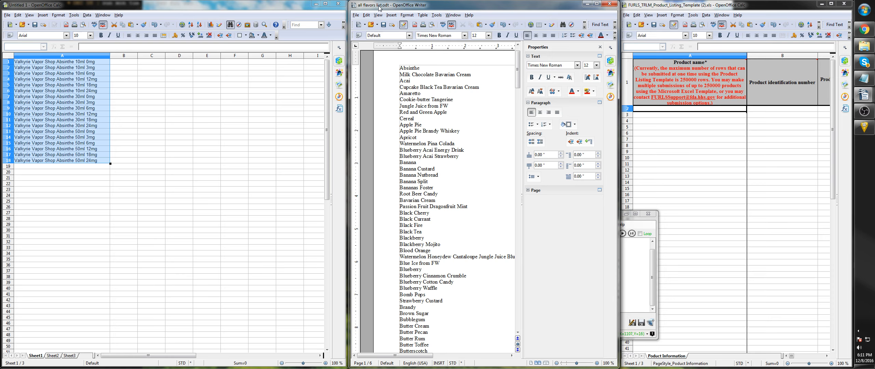
pyautogui.press('Home')
pyautogui.hotkey('shift', 'End')
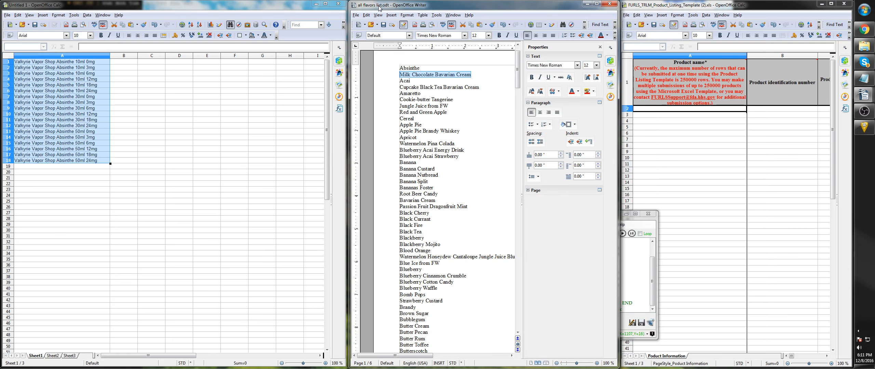
# - Replace every Absinthe in the selected product names with the pasted flavor Milk Chocolate Bavarian Cream
pyautogui.click(229, 5)
pyautogui.hotkey('ctrl', 'h')
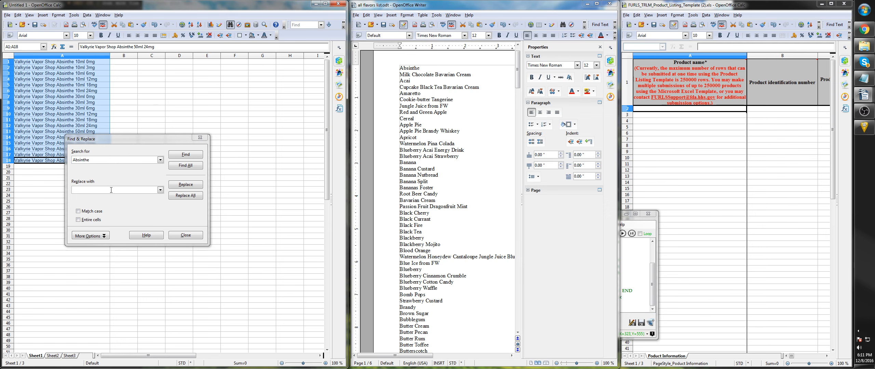
pyautogui.click(111, 190)
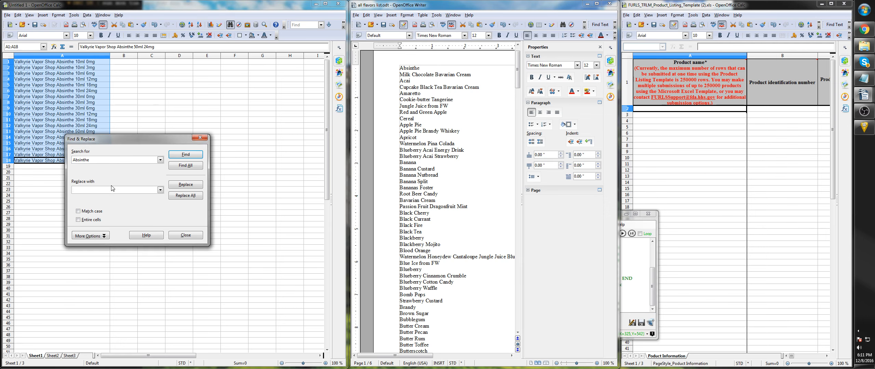
pyautogui.hotkey('ctrl', 'v')
pyautogui.click(186, 196)
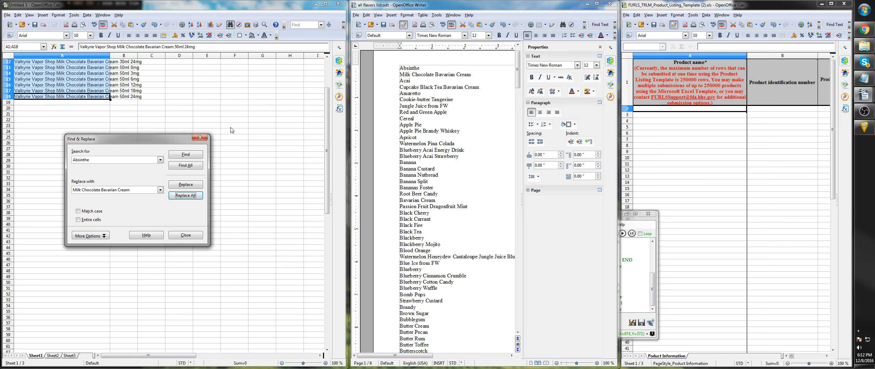
# - Paste the Milk Chocolate Bavarian Cream product names into the template from cell A2 and move to the first empty cell, A20
pyautogui.click(666, 7)
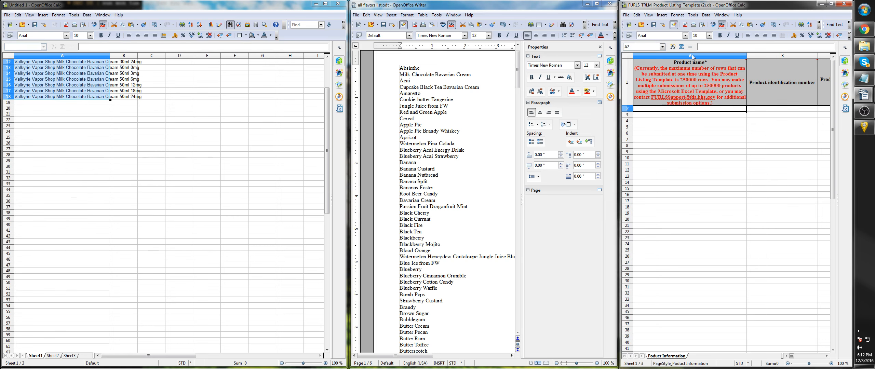
pyautogui.hotkey('ctrl', 'v')
pyautogui.moveTo(713, 99)
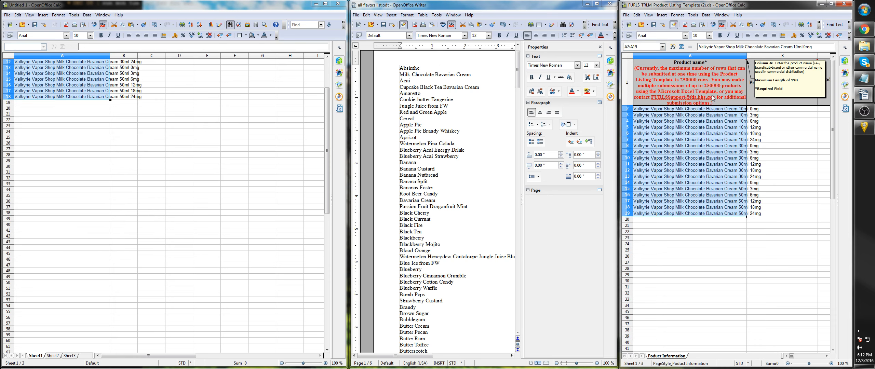
pyautogui.press('Down')
pyautogui.press('Down')
pyautogui.press('Down')
pyautogui.press('Down')
pyautogui.press('Down')
pyautogui.press('Down')
pyautogui.press('Down')
pyautogui.press('Down')
pyautogui.press('Down')
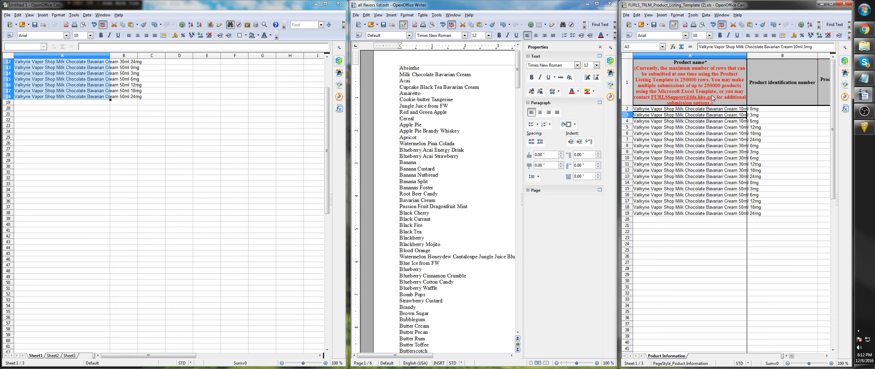
pyautogui.press('Down')
pyautogui.press('Down')
pyautogui.press('Down')
pyautogui.press('Down')
pyautogui.press('Down')
pyautogui.press('Down')
pyautogui.press('Down')
pyautogui.press('Down')
pyautogui.press('Down')
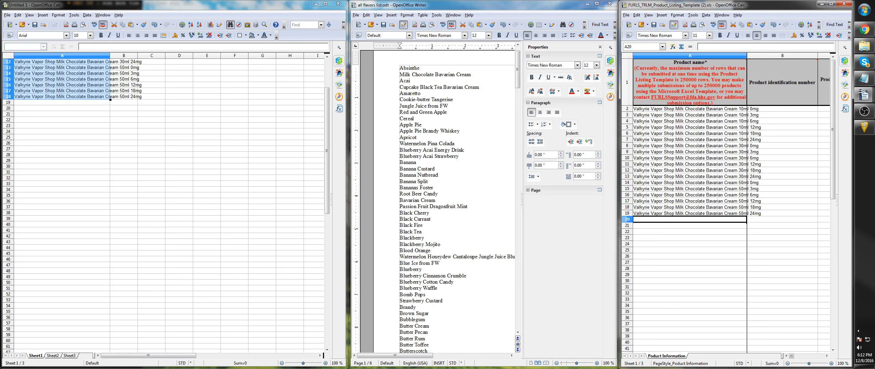
# - Stop the macro recording and remove the last three entries, the mouse movement, click release and click down, from its list
pyautogui.click(863, 127)
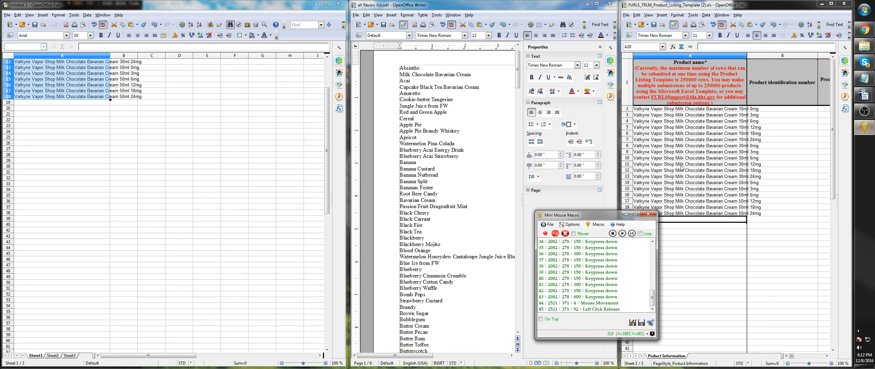
pyautogui.click(554, 235)
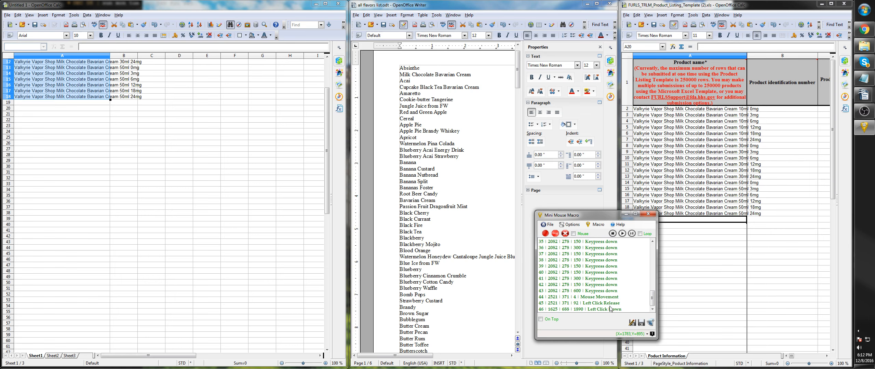
pyautogui.click(612, 303)
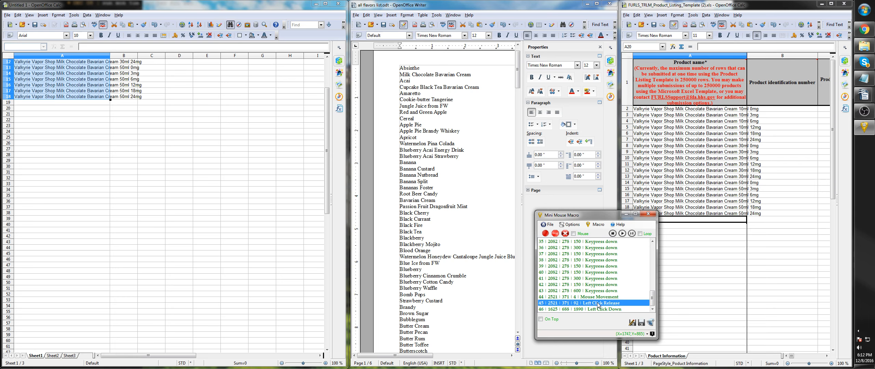
pyautogui.rightClick(602, 297)
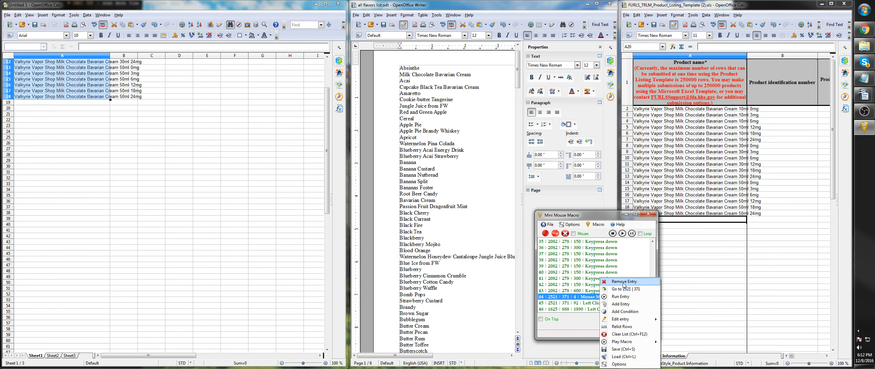
pyautogui.click(613, 281)
pyautogui.click(598, 298)
pyautogui.rightClick(598, 298)
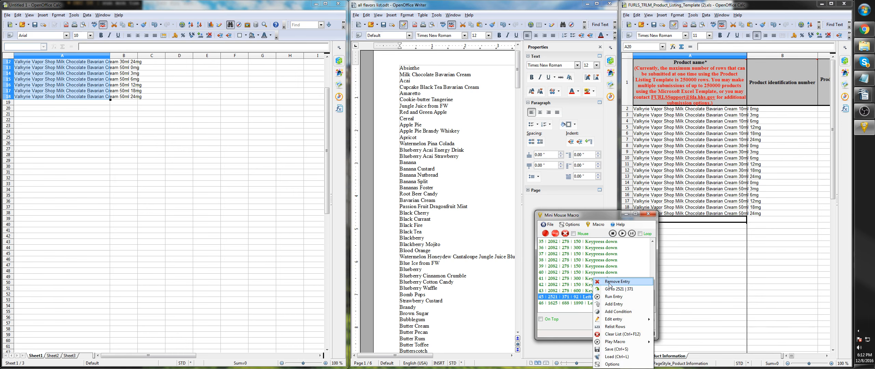
pyautogui.click(612, 283)
pyautogui.rightClick(595, 297)
pyautogui.click(612, 282)
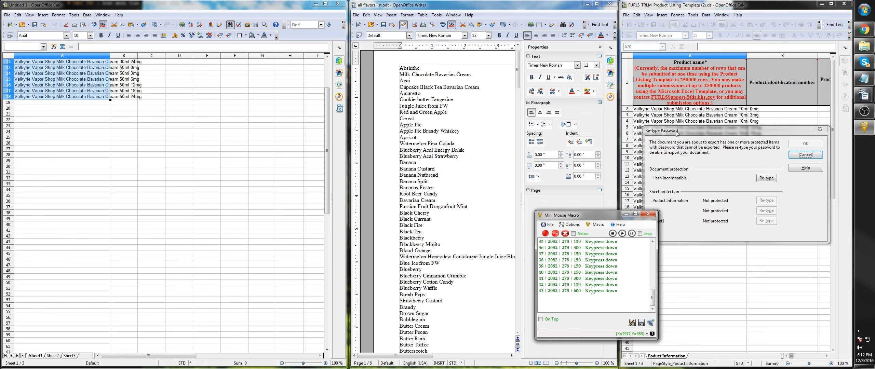
# - Remove the password from the protected document item and complete the export of the product listing template
pyautogui.click(764, 178)
pyautogui.click(675, 214)
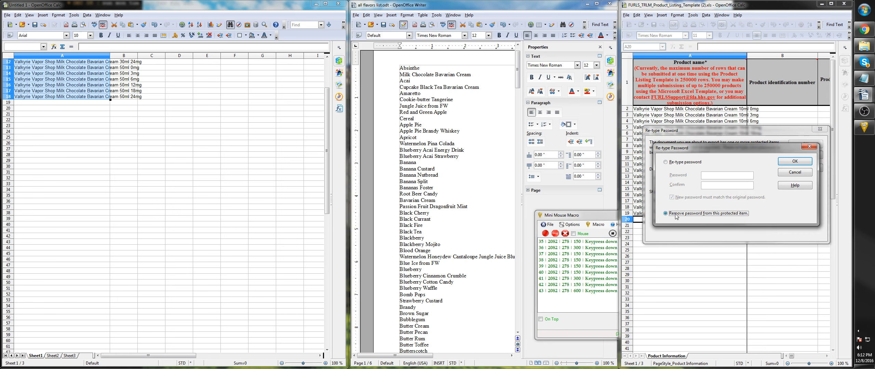
pyautogui.click(794, 161)
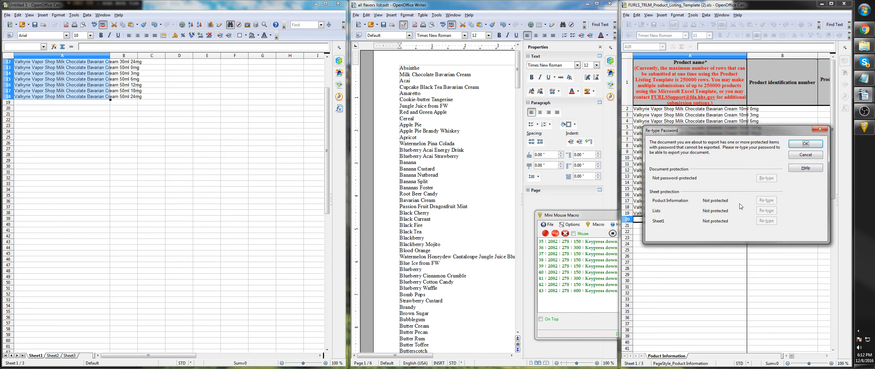
pyautogui.click(805, 144)
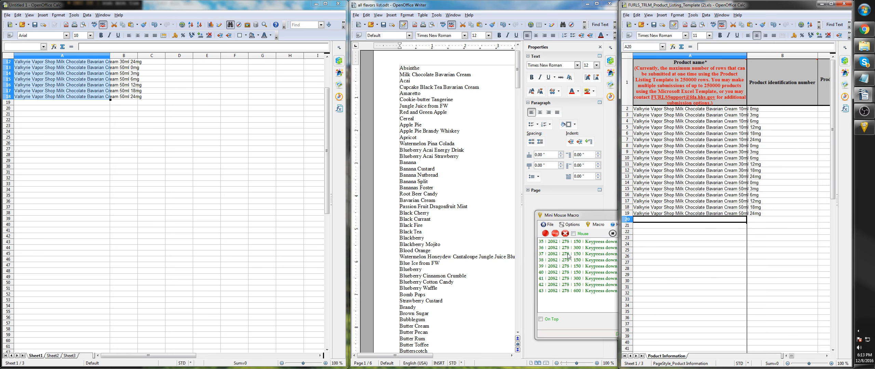
# - Play the recorded macro from its first entry, restarting the playback once
pyautogui.click(582, 257)
pyautogui.scroll(5, 610, 265)
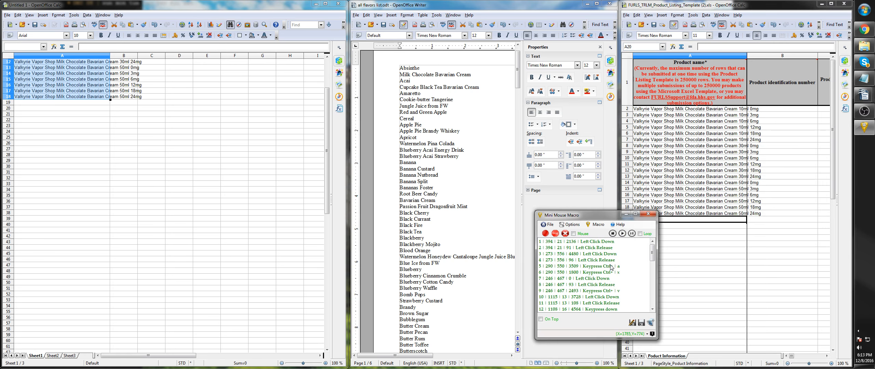
pyautogui.click(623, 234)
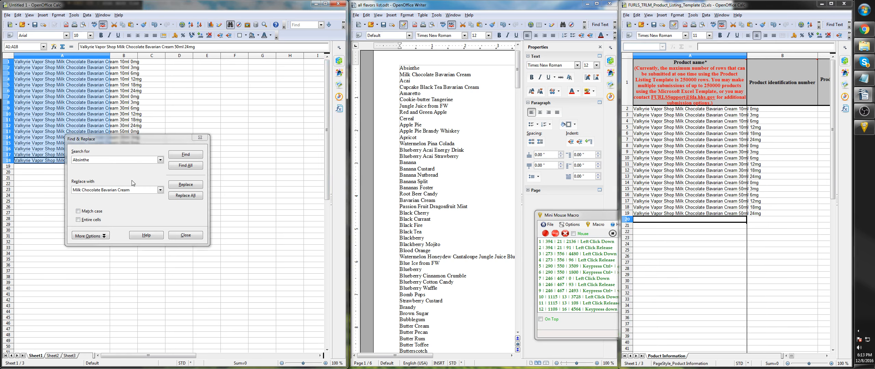
pyautogui.click(555, 215)
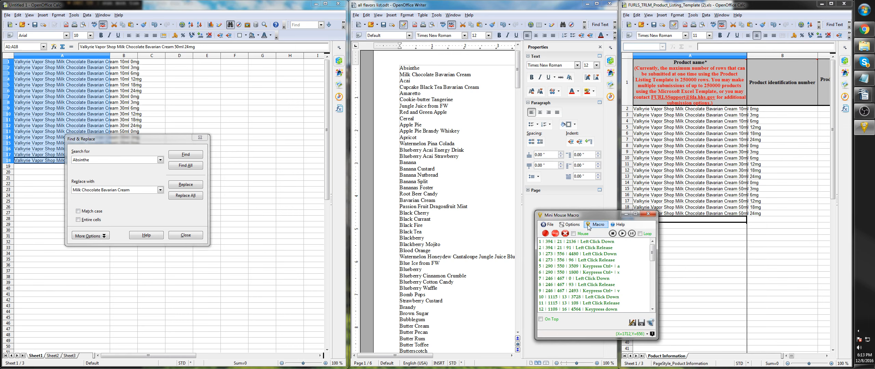
pyautogui.click(621, 234)
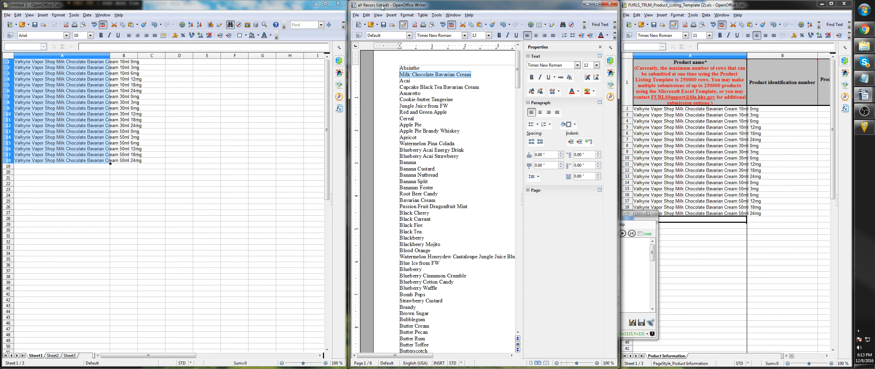
# - Take the Acai line from the flavor list and replace every Milk Chocolate Bavarian Cream in the selected product names with Acai
pyautogui.press('Down')
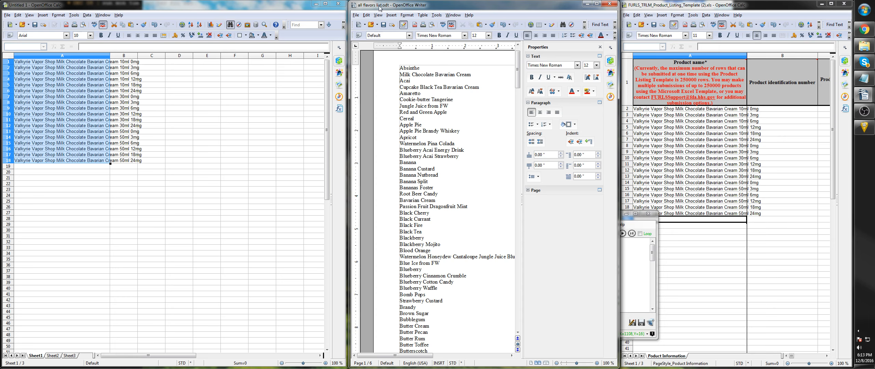
pyautogui.hotkey('shift', 'End')
pyautogui.click(229, 9)
pyautogui.hotkey('ctrl', 'h')
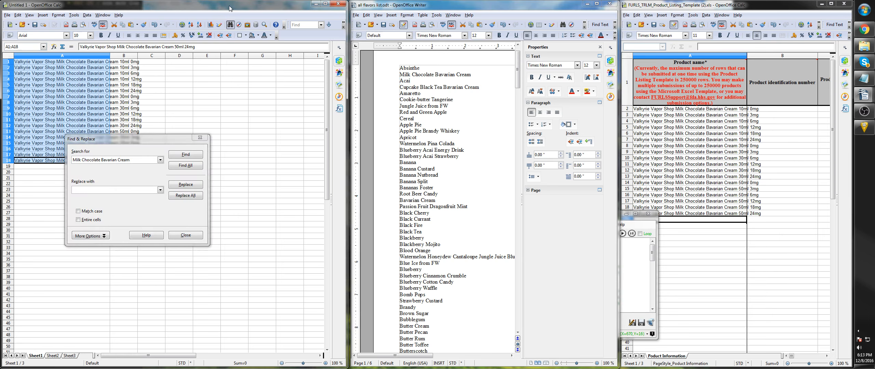
pyautogui.click(109, 190)
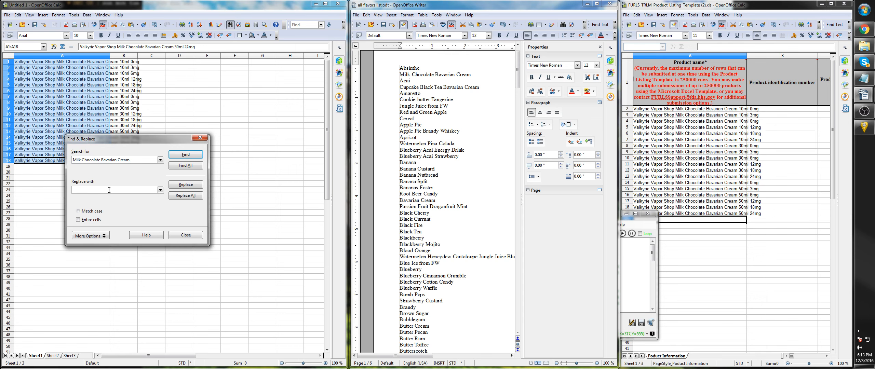
pyautogui.write('Acai')
pyautogui.click(186, 195)
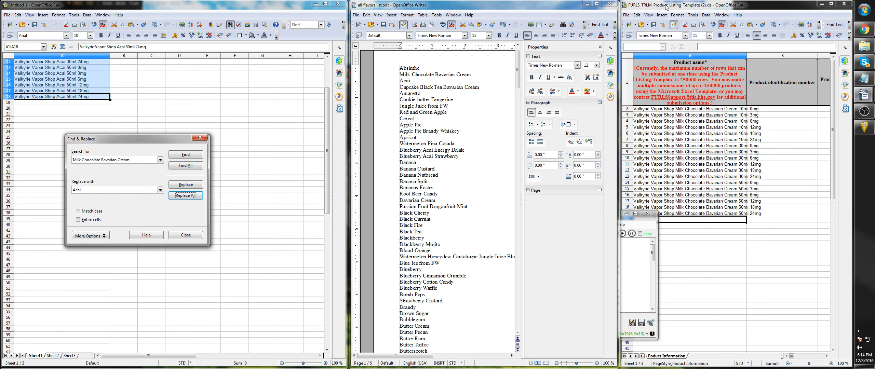
# - Try to paste the copied product names and decline overwriting the cells that already contain data
pyautogui.hotkey('ctrl', 'v')
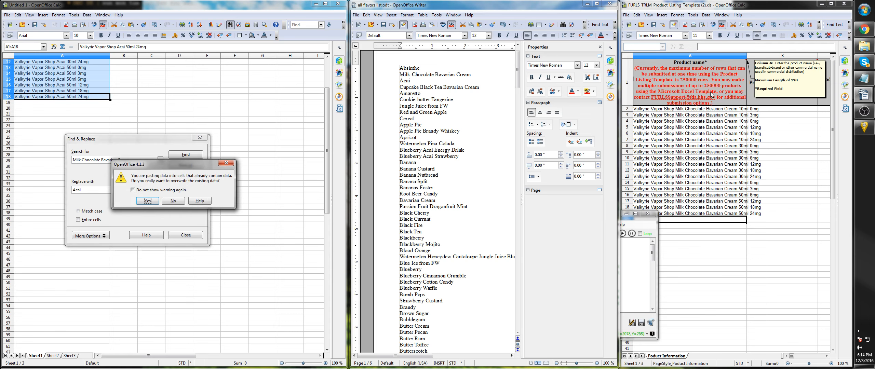
pyautogui.press('Tab')
pyautogui.press('Tab')
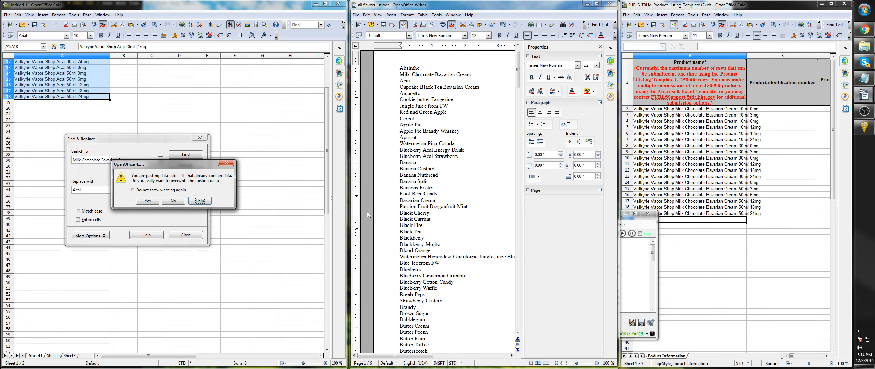
pyautogui.click(174, 202)
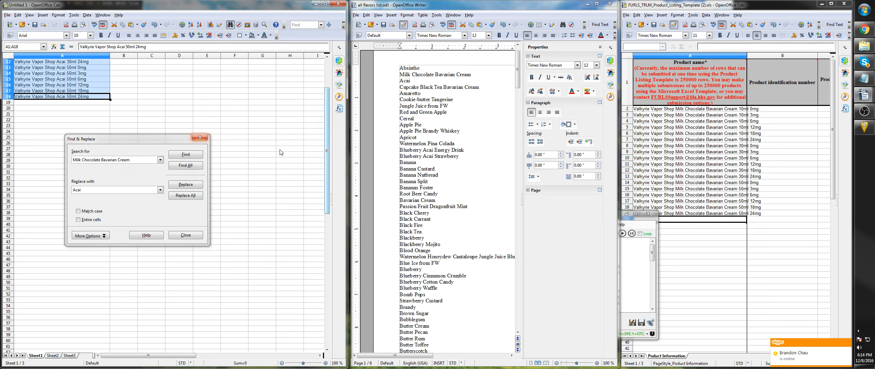
# - Clear all entries from the recorded macro and close Find & Replace
pyautogui.click(640, 264)
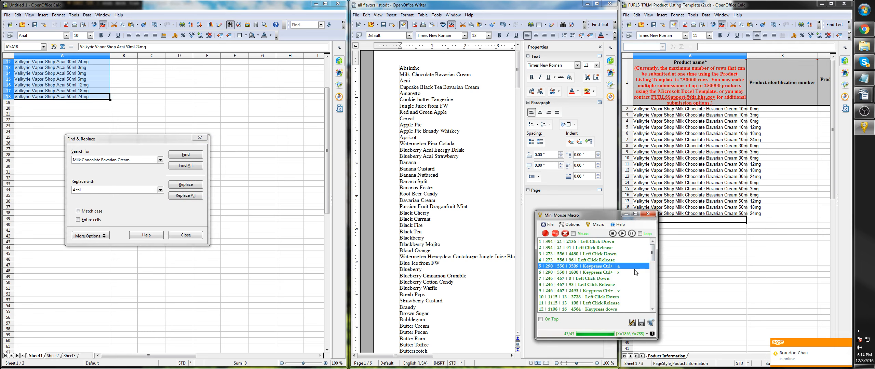
pyautogui.click(565, 233)
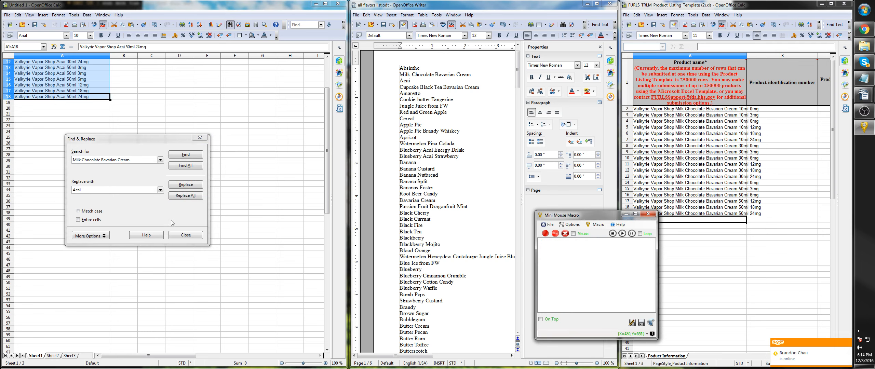
pyautogui.click(185, 235)
pyautogui.scroll(4, 164, 191)
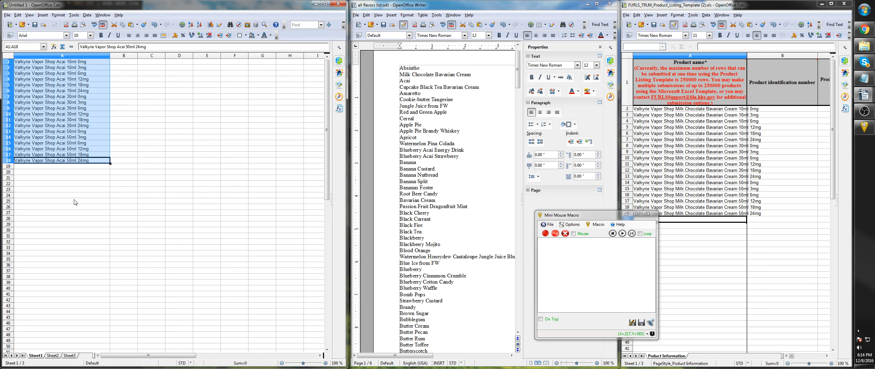
# - Place the cursor at the end of Acai in the flavor list and select cell A20 in the template
pyautogui.click(418, 80)
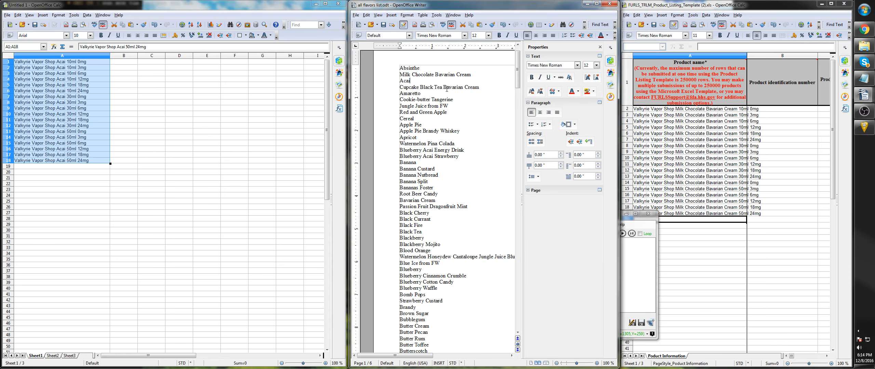
pyautogui.click(645, 224)
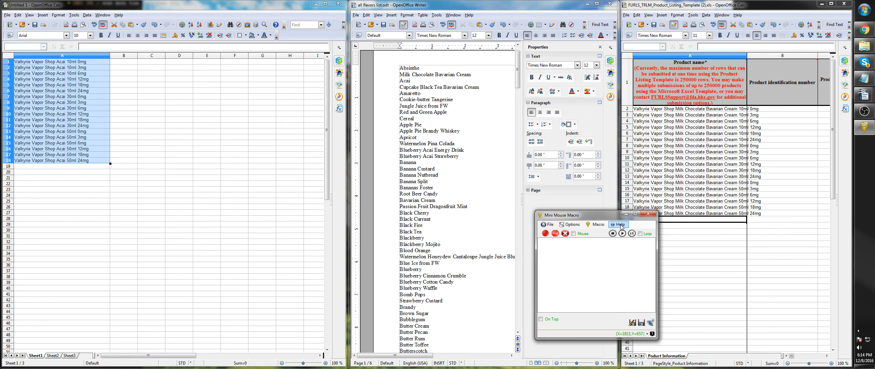
pyautogui.click(685, 220)
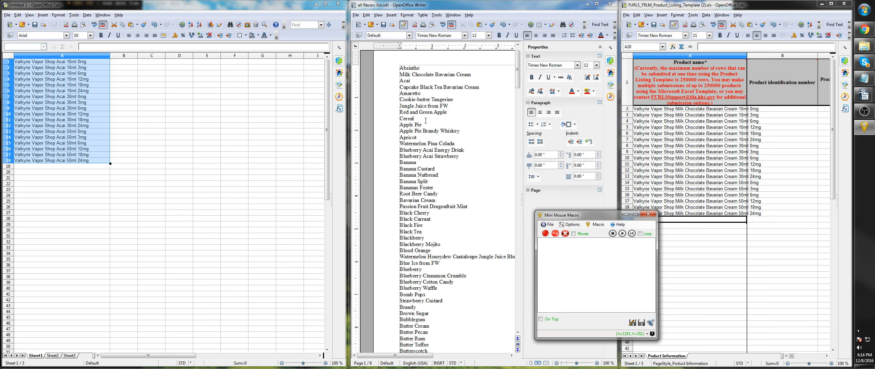
pyautogui.click(422, 81)
pyautogui.click(637, 224)
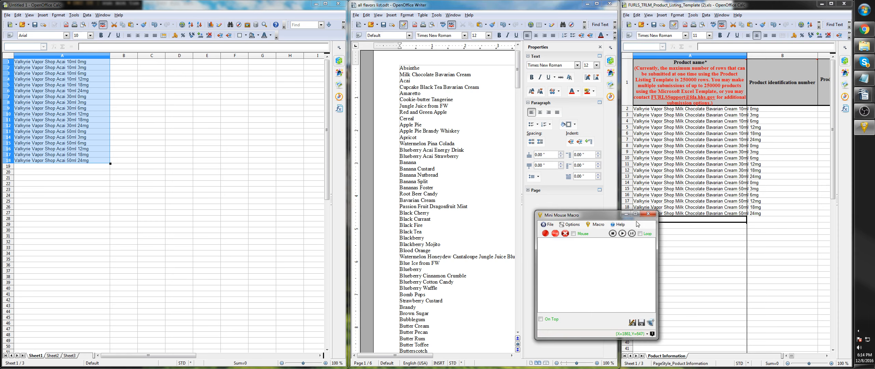
pyautogui.click(545, 235)
pyautogui.click(184, 6)
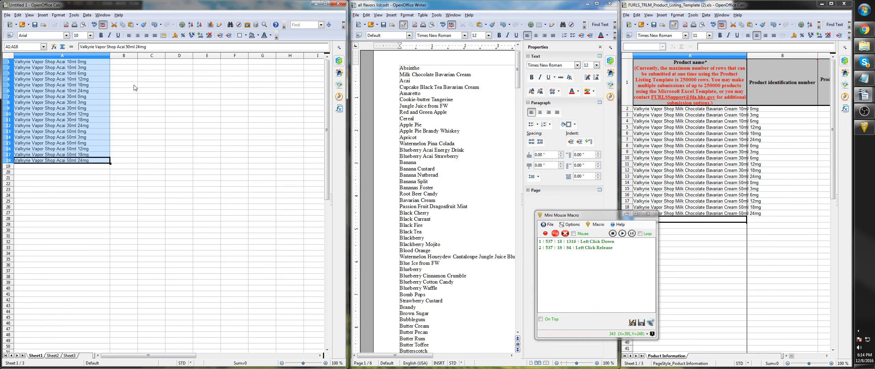
pyautogui.click(556, 234)
pyautogui.click(565, 235)
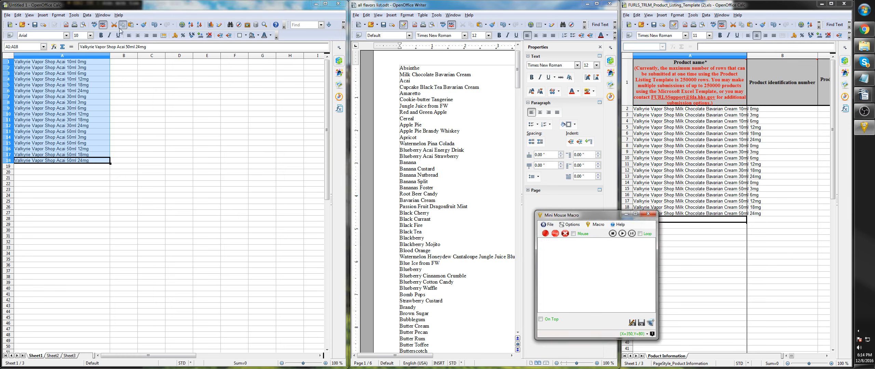
# - Open Find & Replace for the selected product names, clear the search term and enter Acai as the replacement text
pyautogui.click(127, 7)
pyautogui.hotkey('ctrl', 'f')
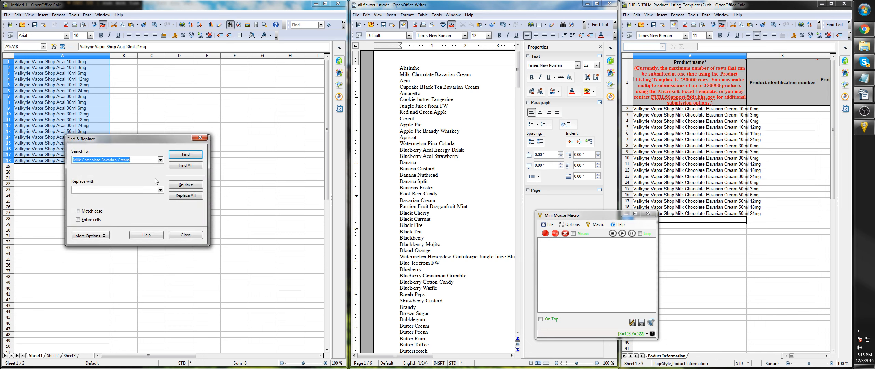
pyautogui.write('Acai')
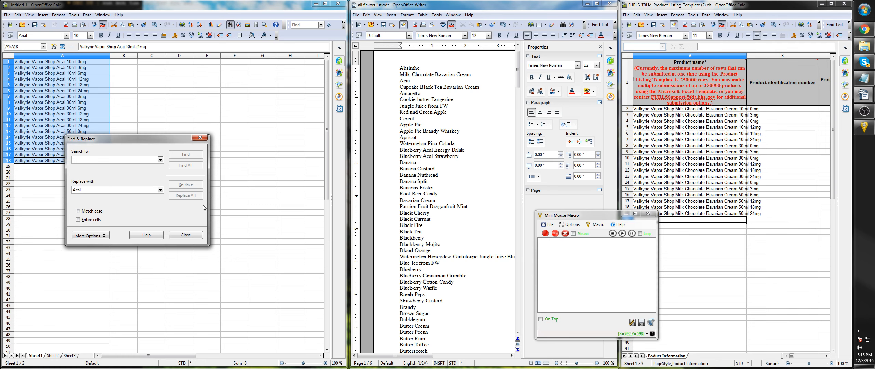
# - Start recording a new macro and move Acai from the replacement term to the search term in Find & Replace
pyautogui.click(675, 220)
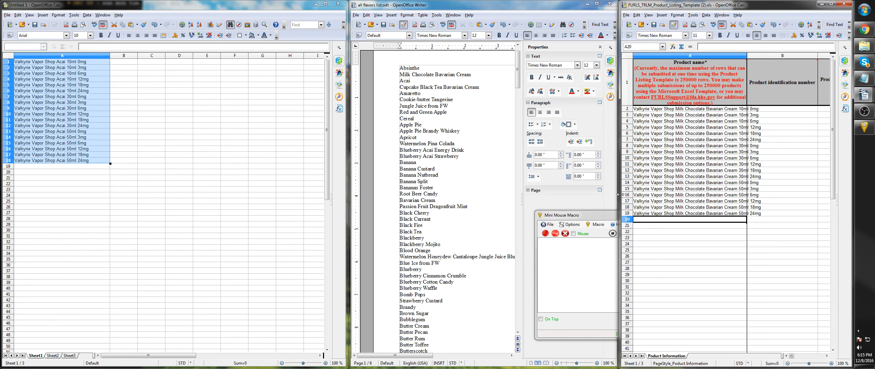
pyautogui.click(386, 111)
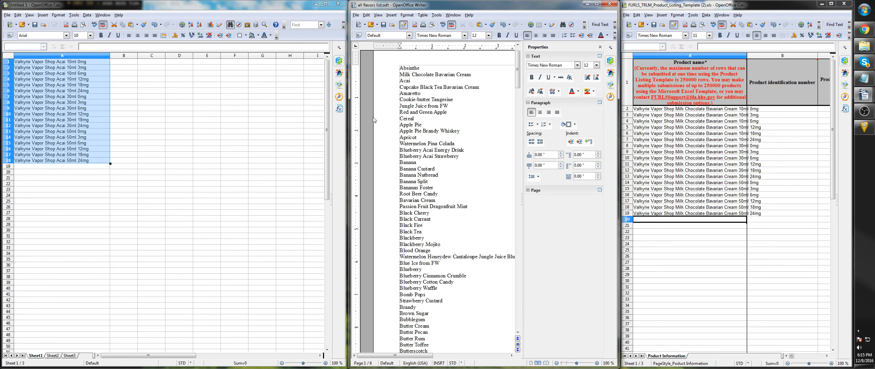
pyautogui.click(859, 127)
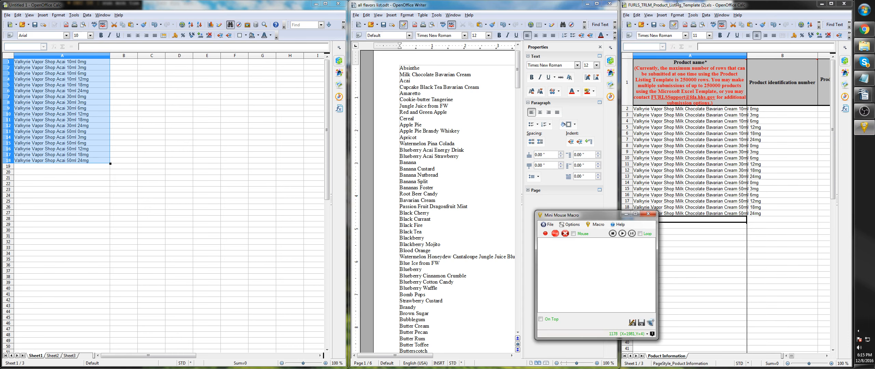
pyautogui.click(205, 5)
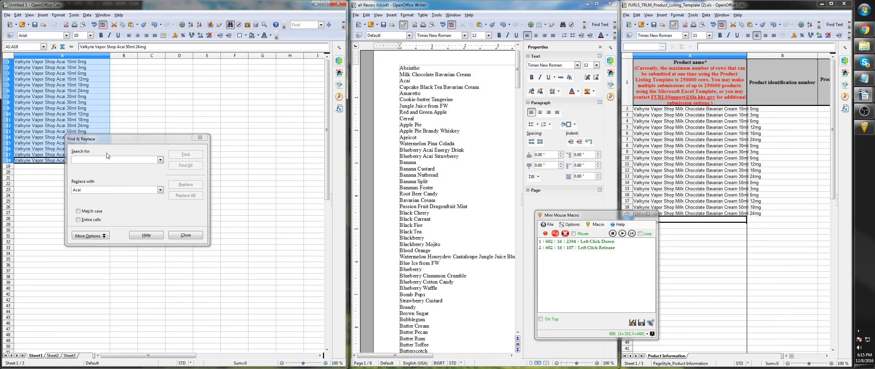
pyautogui.click(97, 189)
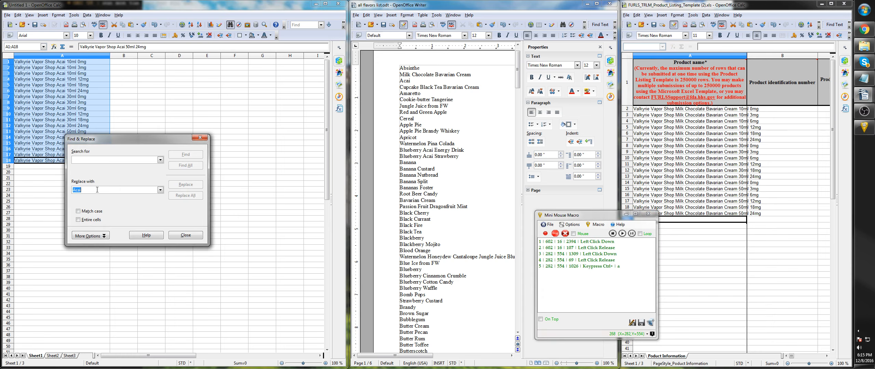
pyautogui.hotkey('ctrl', 'a')
pyautogui.hotkey('ctrl', 'x')
pyautogui.click(85, 161)
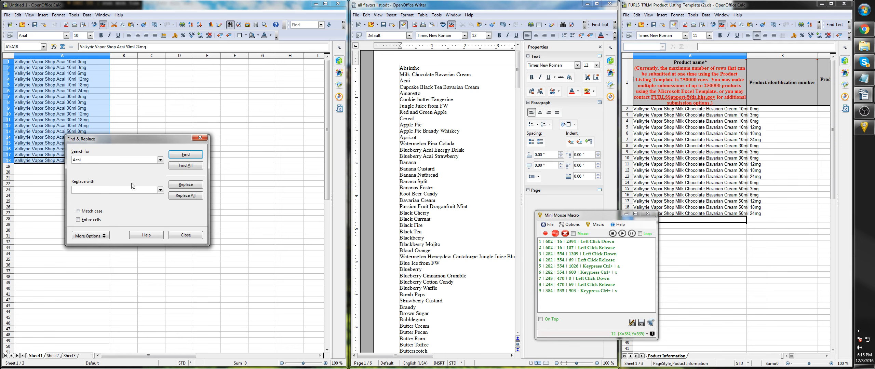
# - Copy Cupcake Black Tea Bavarian Cream from the flavor list and replace every Acai in the selected product names with it
pyautogui.click(423, 5)
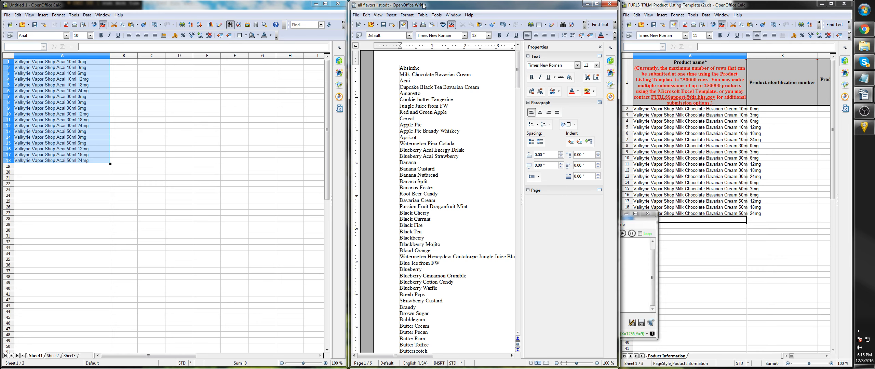
pyautogui.hotkey('shift', 'End')
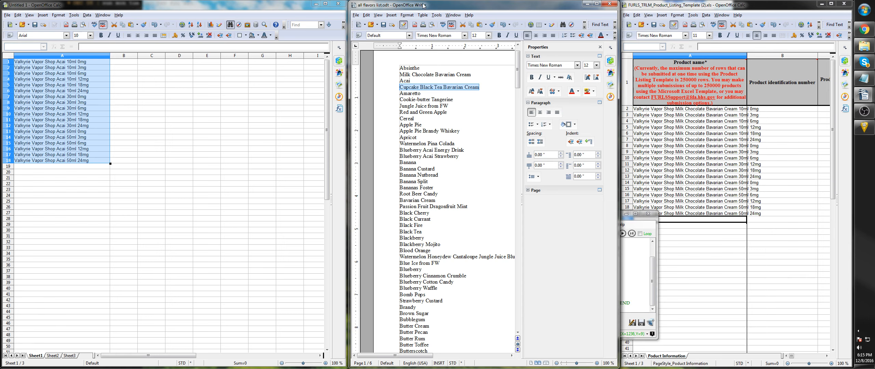
pyautogui.click(246, 3)
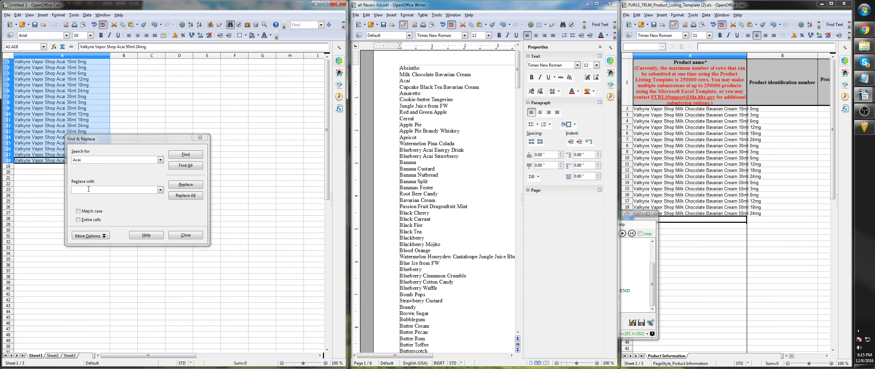
pyautogui.click(88, 189)
pyautogui.hotkey('ctrl', 'v')
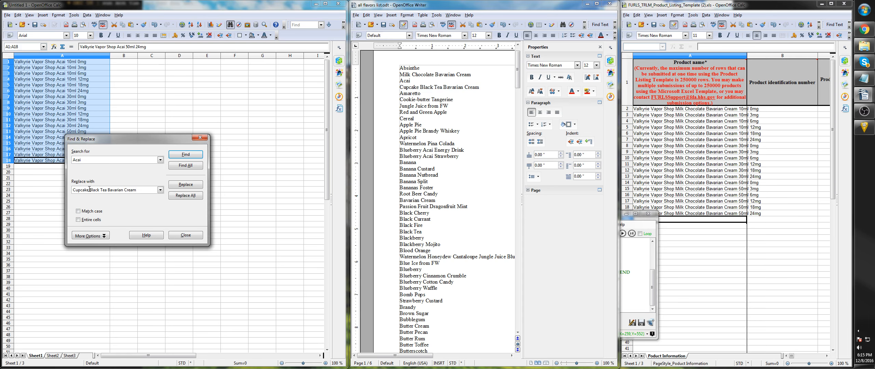
pyautogui.hotkey('alt', 'a')
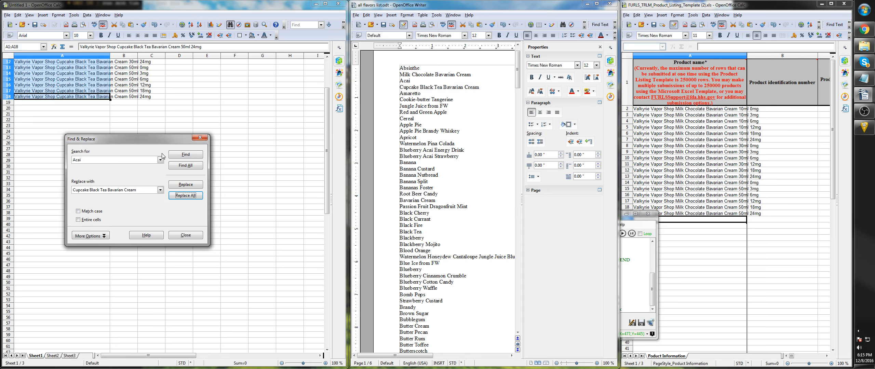
# - Paste the Cupcake Black Tea Bavarian Cream product names into the template from cell A20 and move down to cell A38
pyautogui.click(660, 8)
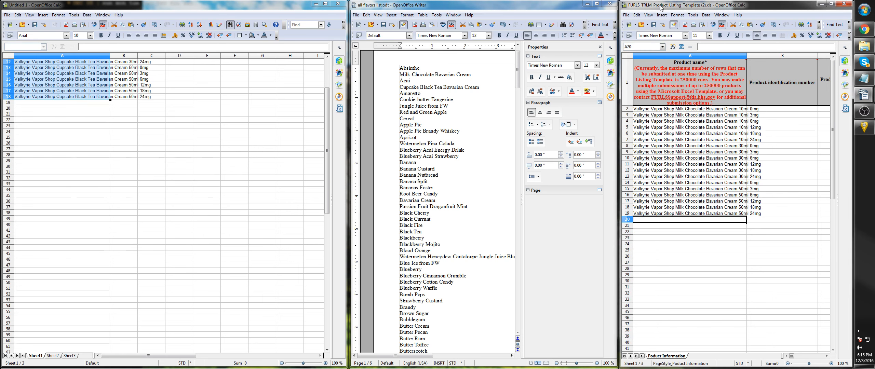
pyautogui.hotkey('ctrl', 'v')
pyautogui.press('Down')
pyautogui.press('Down')
pyautogui.press('Down')
pyautogui.press('Down')
pyautogui.press('Down')
pyautogui.press('Down')
pyautogui.press('Down')
pyautogui.press('Down')
pyautogui.press('Down')
pyautogui.press('Down')
pyautogui.press('Down')
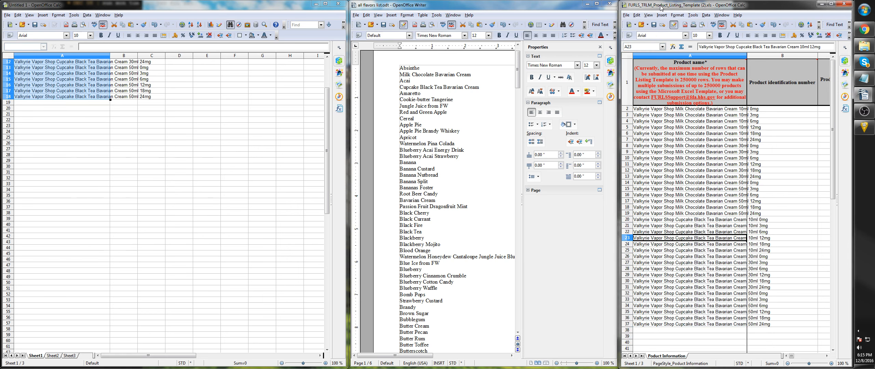
pyautogui.press('Down')
pyautogui.press('Down')
pyautogui.press('Down')
pyautogui.press('Down')
pyautogui.press('Down')
pyautogui.press('Down')
pyautogui.press('Down')
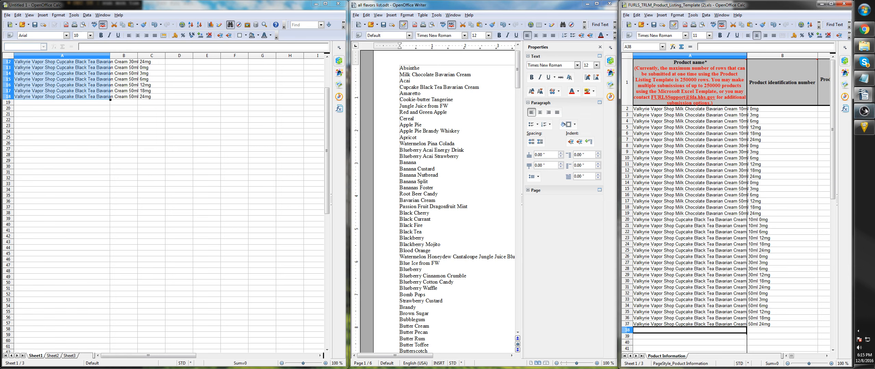
# - Stop the macro recording and delete the surplus entries 44 to 47 at its end
pyautogui.click(864, 129)
pyautogui.click(545, 234)
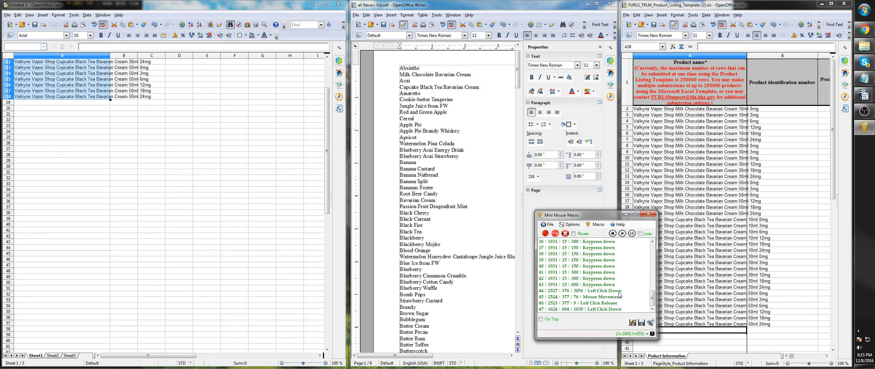
pyautogui.click(646, 291)
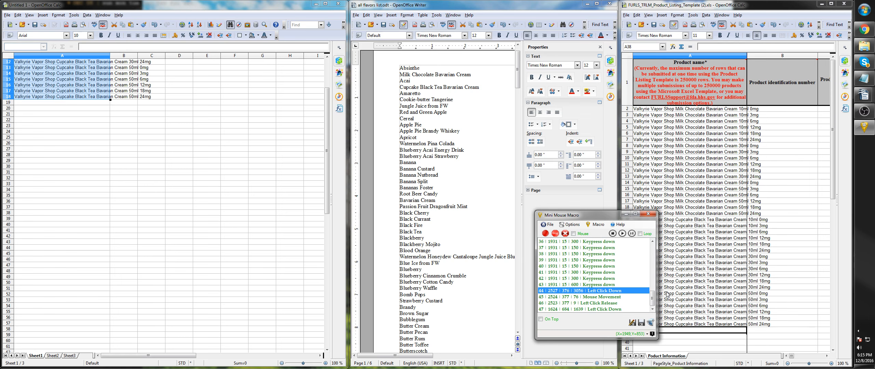
pyautogui.moveTo(627, 292); pyautogui.dragTo(618, 312)
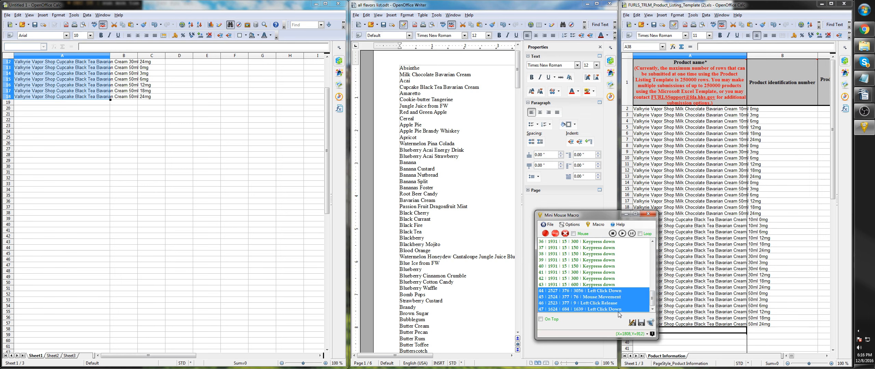
pyautogui.rightClick(604, 299)
pyautogui.click(618, 304)
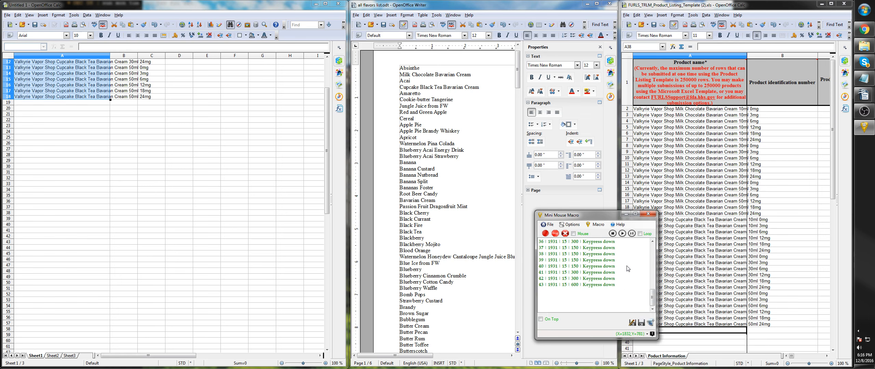
# - Play the macro to swap Amaretto into the product names and paste them into the template from cell A38, ending at cell A56
pyautogui.click(622, 234)
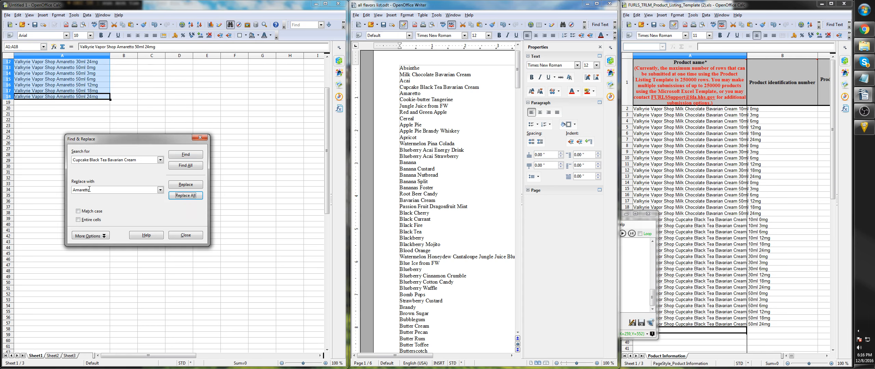
pyautogui.click(660, 5)
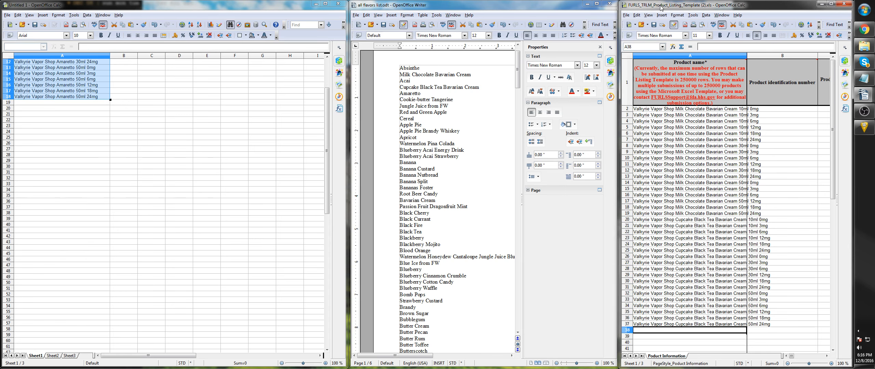
pyautogui.hotkey('ctrl', 'v')
pyautogui.press('Down')
pyautogui.press('Down')
pyautogui.press('Down')
pyautogui.press('Down')
pyautogui.press('Down')
pyautogui.press('Down')
pyautogui.press('Down')
pyautogui.press('Down')
pyautogui.press('Down')
pyautogui.press('Down')
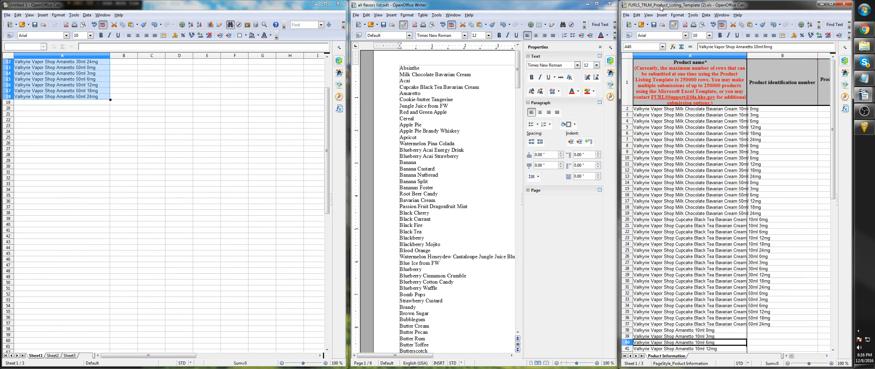
pyautogui.press('Down')
pyautogui.press('Down')
pyautogui.press('Down')
pyautogui.press('Down')
pyautogui.press('Down')
pyautogui.press('Down')
pyautogui.press('Down')
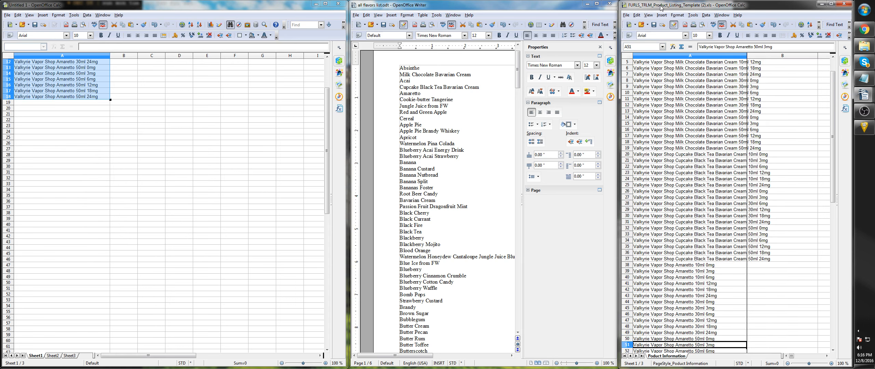
pyautogui.press('Down')
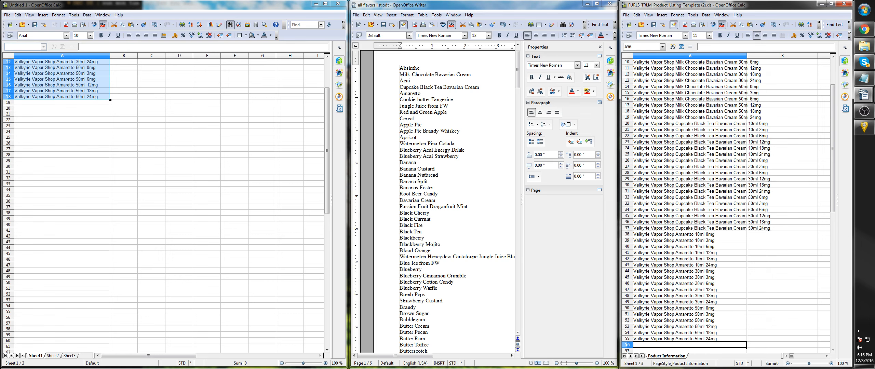
# - Play the macro again to replace Amaretto with Cookie-butter Tangerine in the product names and copy them
pyautogui.click(859, 130)
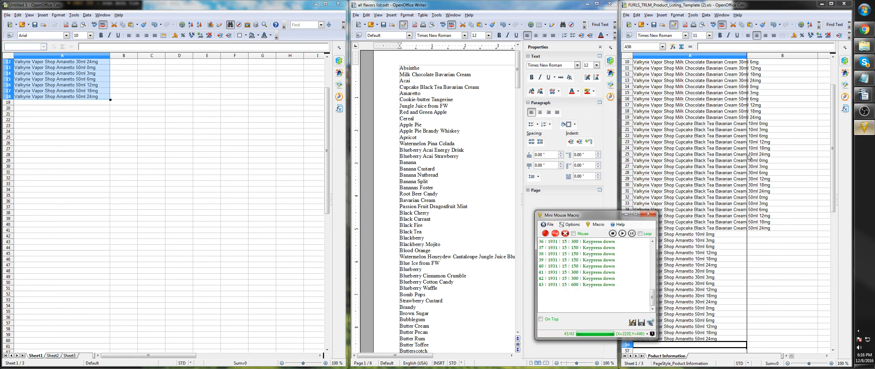
pyautogui.click(621, 235)
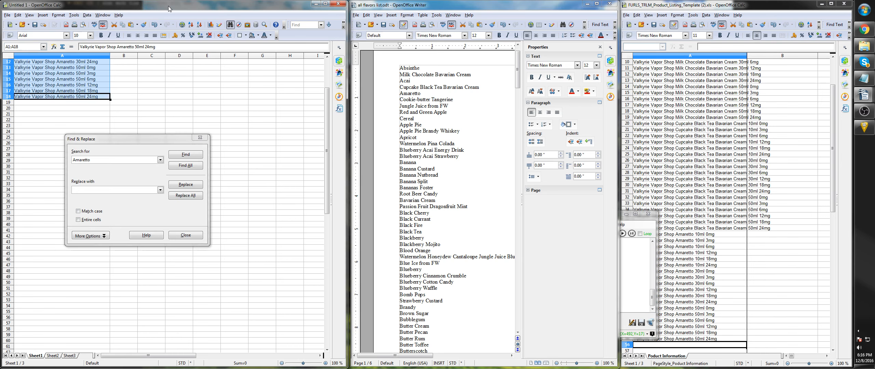
pyautogui.write('Cookie-butter Tangerine')
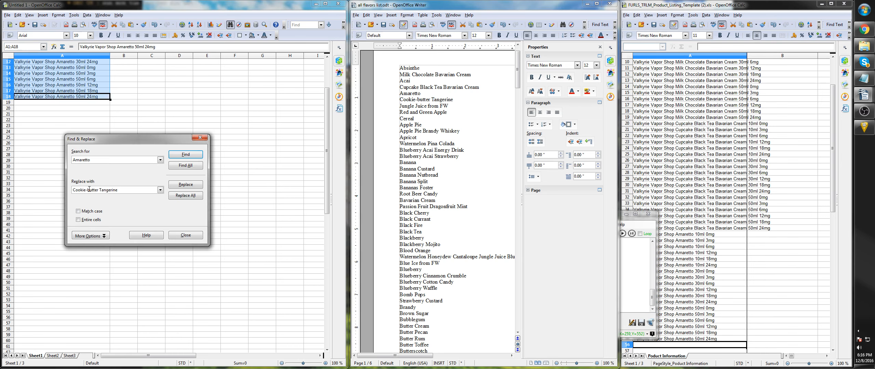
pyautogui.hotkey('alt', 'l')
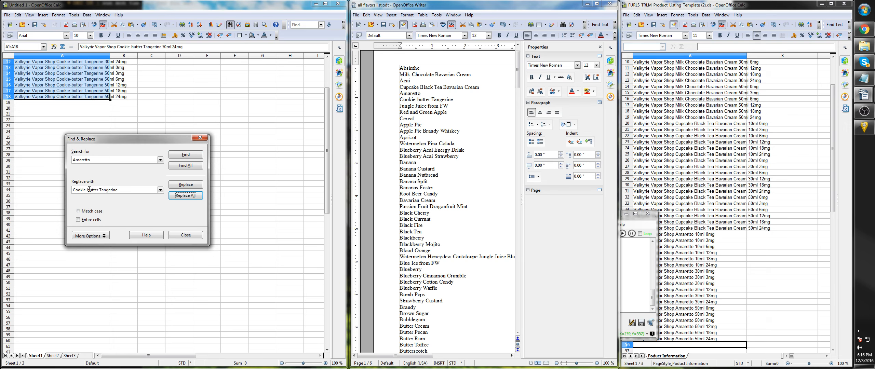
pyautogui.press('Escape')
pyautogui.hotkey('ctrl', 'c')
# - Paste the Cookie-butter Tangerine product names into the template from cell A56 and move down to cell A74
pyautogui.click(661, 8)
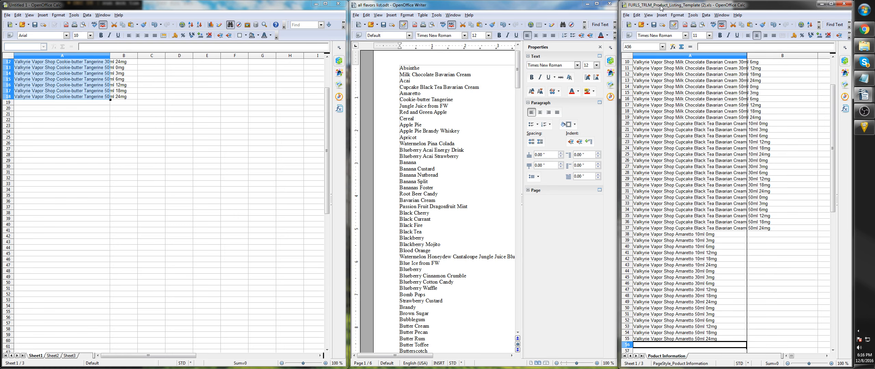
pyautogui.hotkey('ctrl', 'v')
pyautogui.press('Down')
pyautogui.press('Down')
pyautogui.press('Down')
pyautogui.press('Down')
pyautogui.press('Down')
pyautogui.press('Down')
pyautogui.press('Down')
pyautogui.press('Down')
pyautogui.press('Down')
pyautogui.press('Down')
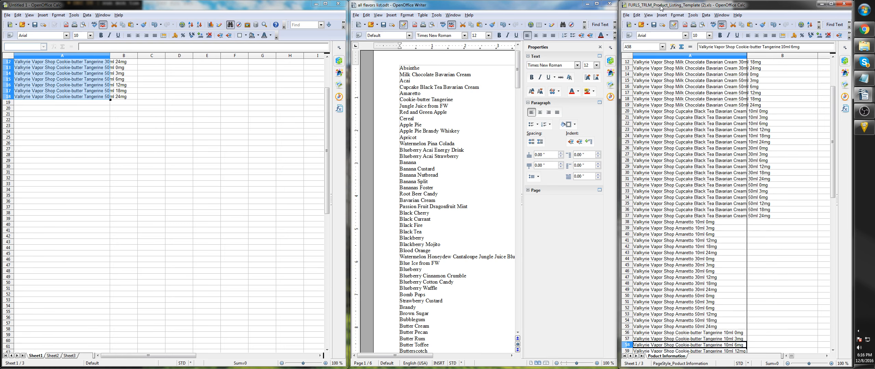
pyautogui.press('Down')
pyautogui.press('Down')
pyautogui.press('Down')
pyautogui.press('Down')
pyautogui.press('Down')
pyautogui.press('Down')
pyautogui.press('Down')
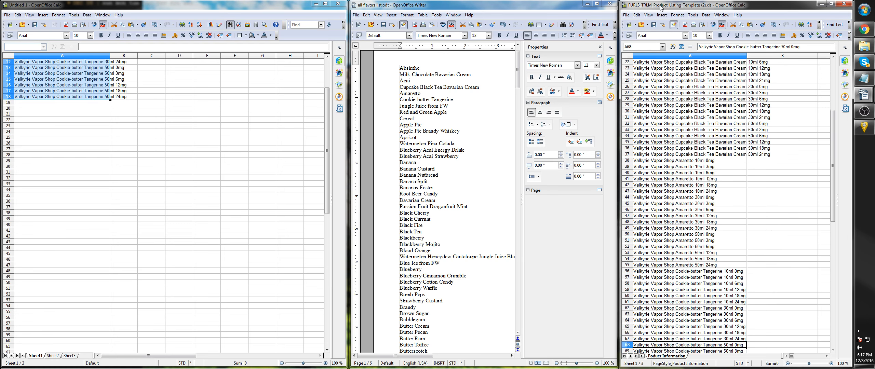
pyautogui.press('Down')
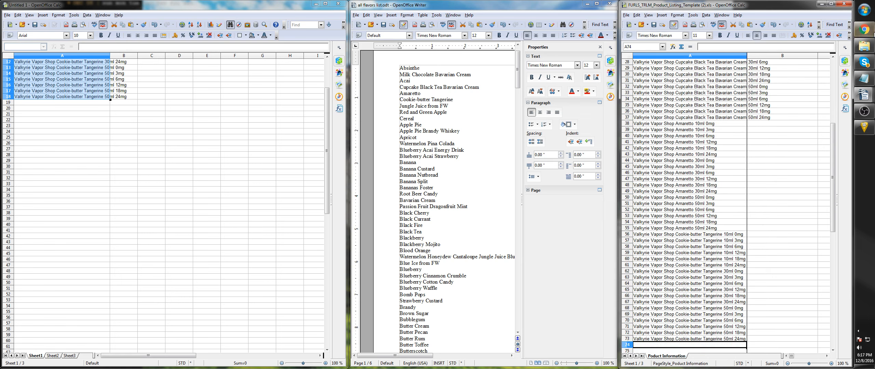
# - Review the beginning of the recorded macro, selecting its first and second entries in turn
pyautogui.click(864, 127)
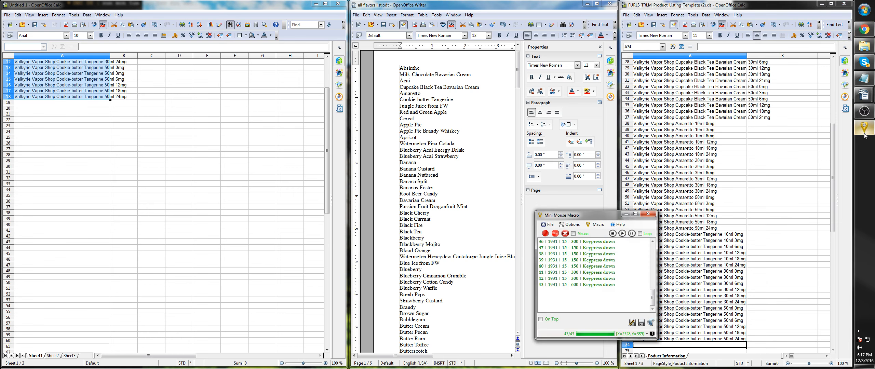
pyautogui.scroll(5, 619, 279)
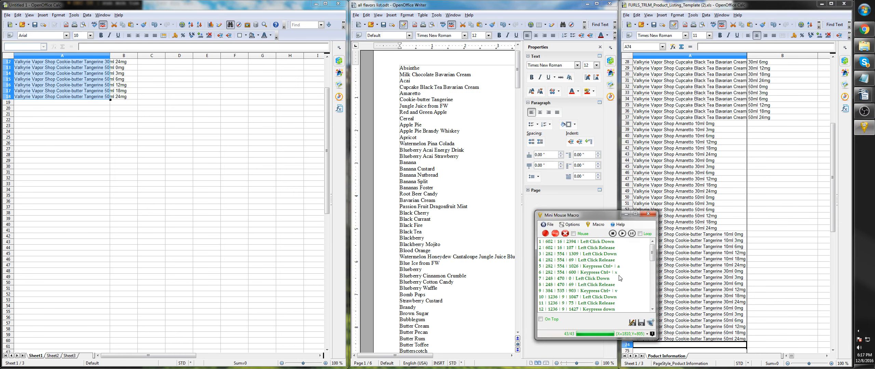
pyautogui.click(597, 243)
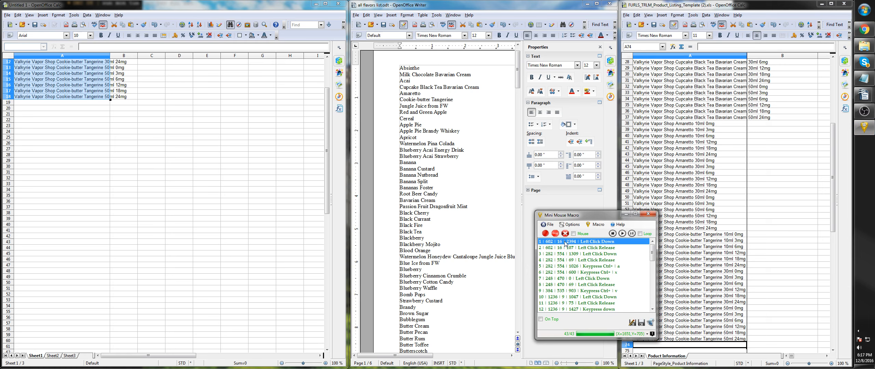
pyautogui.click(588, 248)
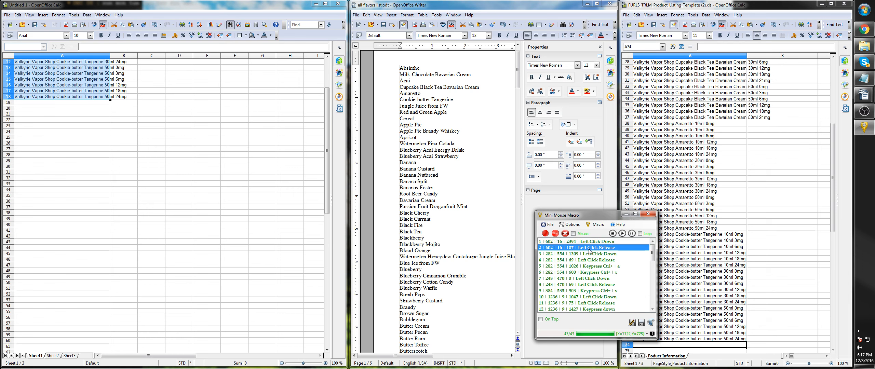
# - Set the delay of macro entry 1, the first Left Click Down, to 1000 ms
pyautogui.click(588, 242)
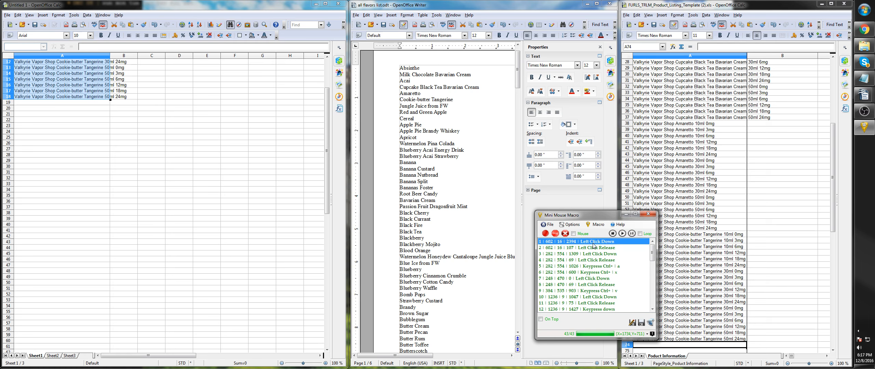
pyautogui.doubleClick(586, 243)
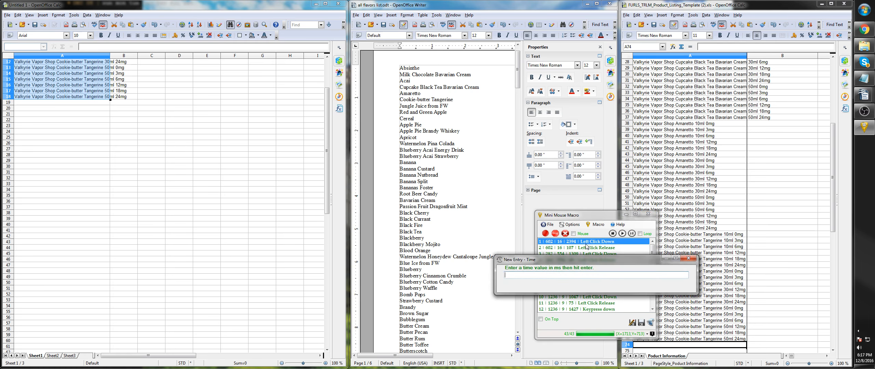
pyautogui.write('1000')
pyautogui.press('Return')
# - Set the delay of macro entry 3, the second Left Click Down, to 1000 ms
pyautogui.click(584, 253)
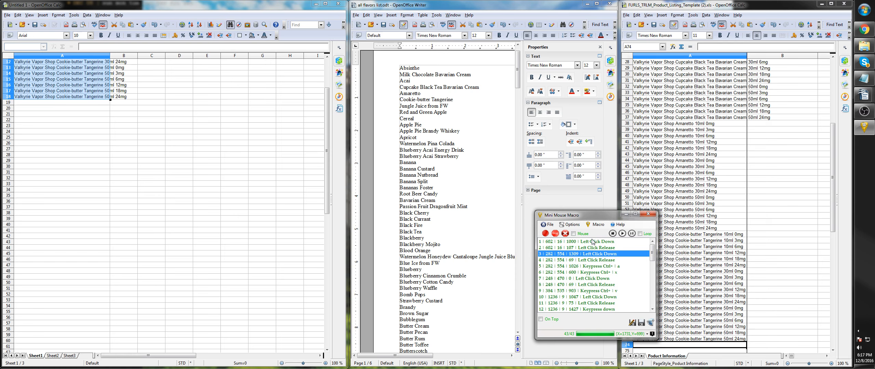
pyautogui.click(593, 242)
pyautogui.click(590, 255)
pyautogui.doubleClick(603, 256)
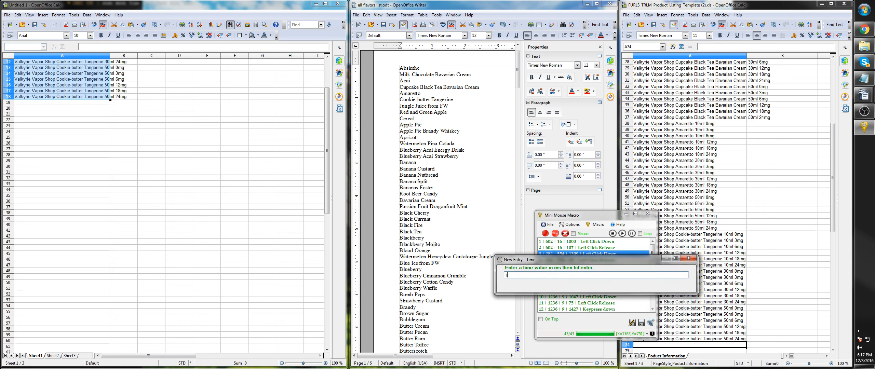
pyautogui.write('1000')
pyautogui.press('Return')
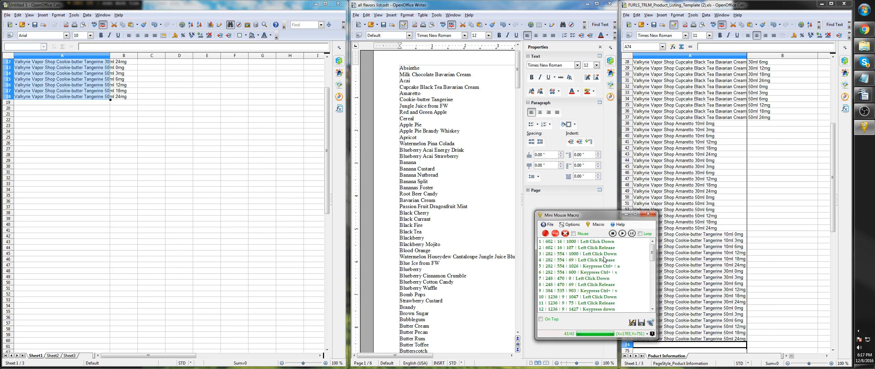
# - Shorten the delays of macro entries 5 and 6, the Ctrl+a and Ctrl+x keypresses, to 100 ms each
pyautogui.click(600, 255)
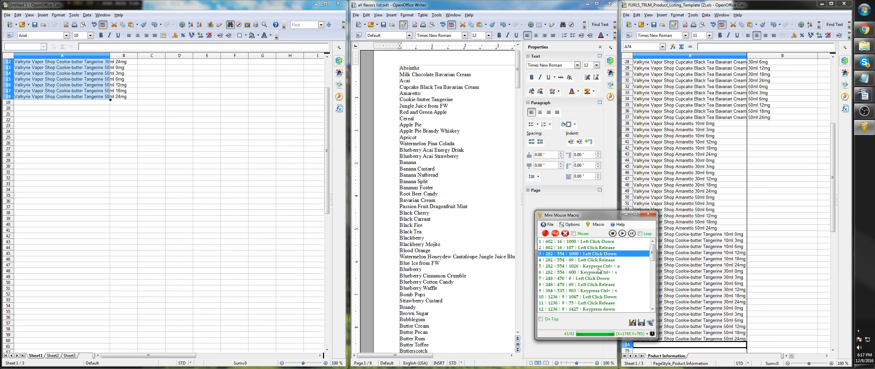
pyautogui.click(599, 267)
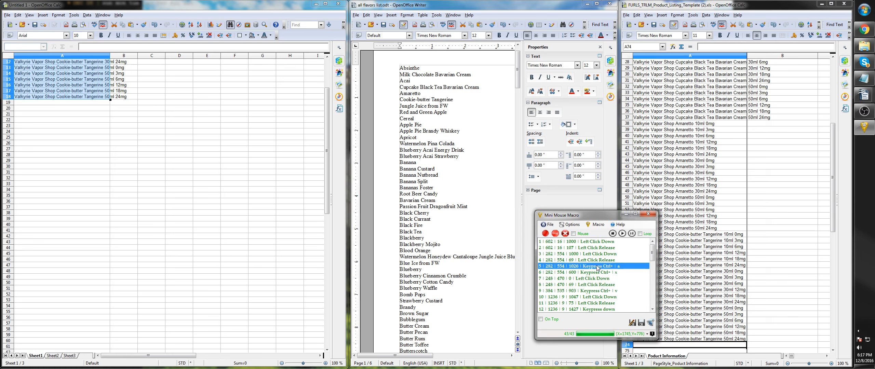
pyautogui.scroll(-1, 607, 260)
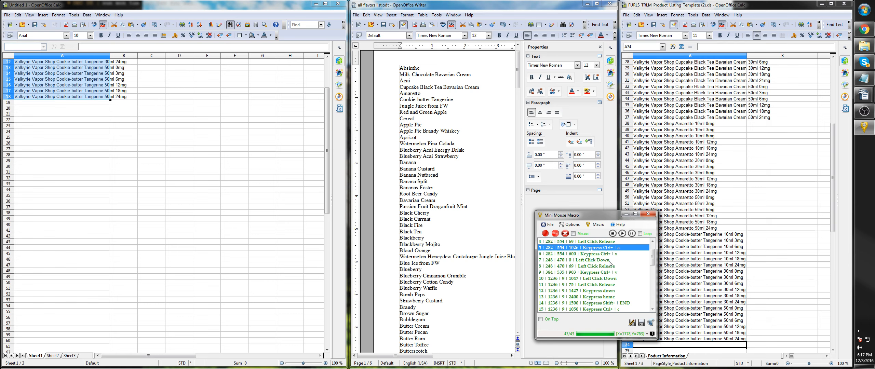
pyautogui.doubleClick(587, 249)
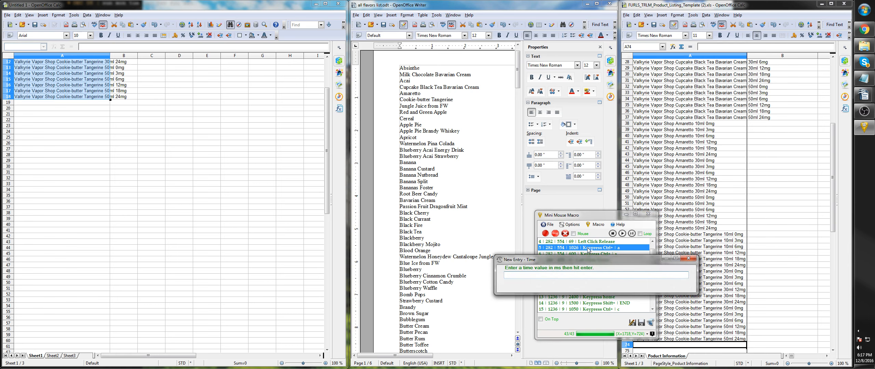
pyautogui.press('Return')
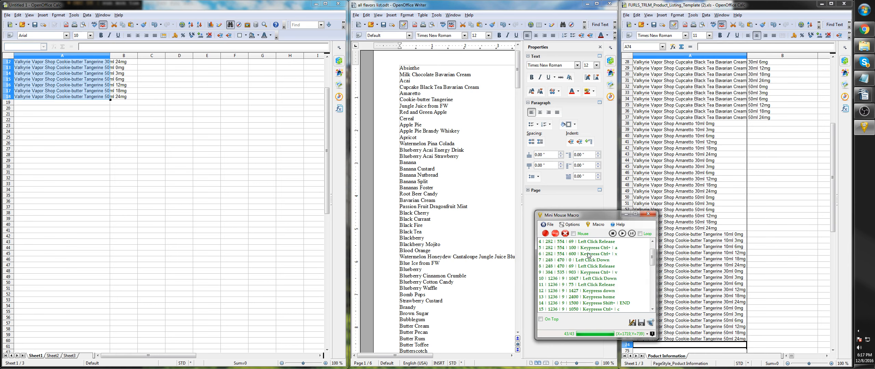
pyautogui.click(588, 253)
pyautogui.doubleClick(588, 254)
pyautogui.write('100')
pyautogui.press('Return')
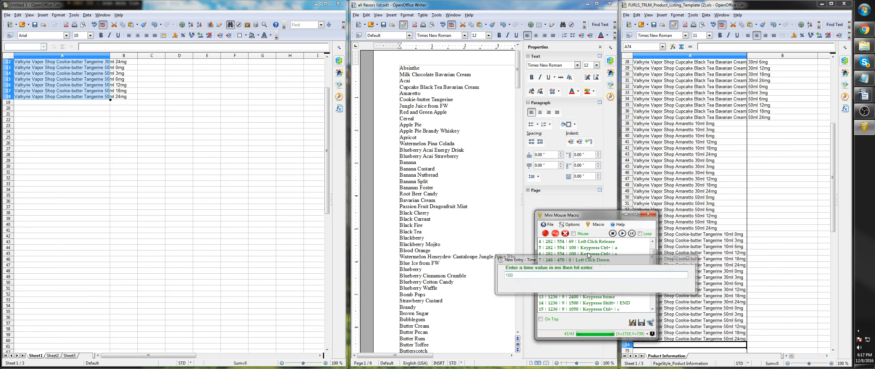
# - Set the delay of macro entry 9, the first Ctrl+v keypress, to 100 ms
pyautogui.click(605, 278)
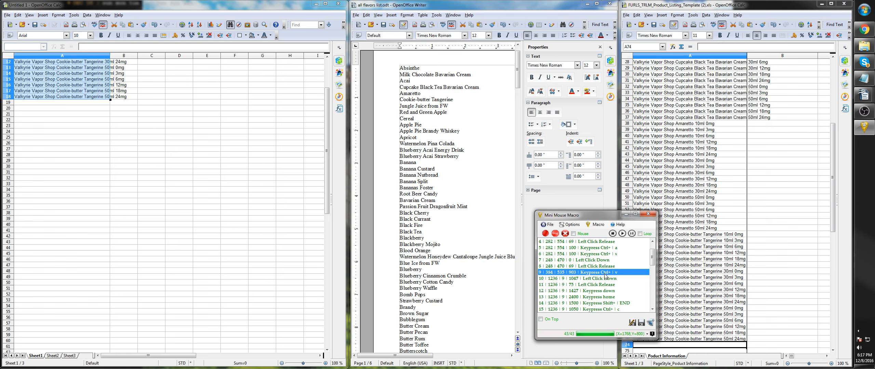
pyautogui.doubleClick(605, 277)
pyautogui.write('100')
pyautogui.press('Return')
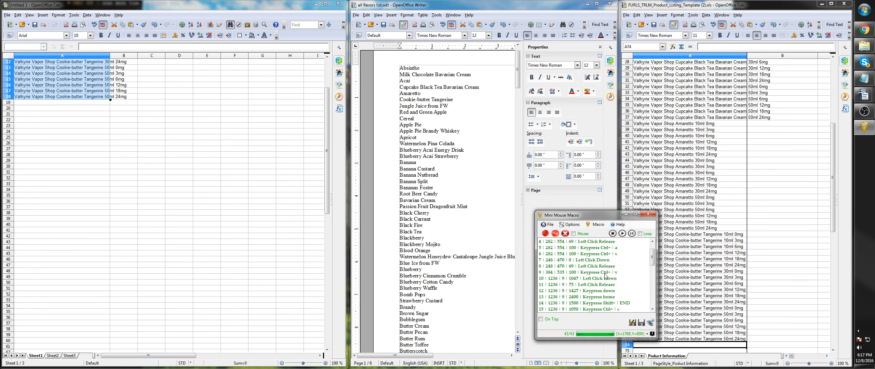
# - Set the delay of macro entry 12, the first down keypress, to 100 ms
pyautogui.click(601, 280)
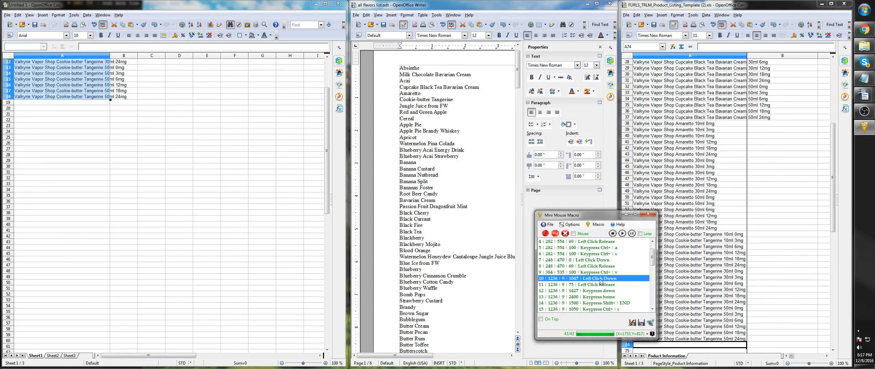
pyautogui.scroll(-1, 608, 287)
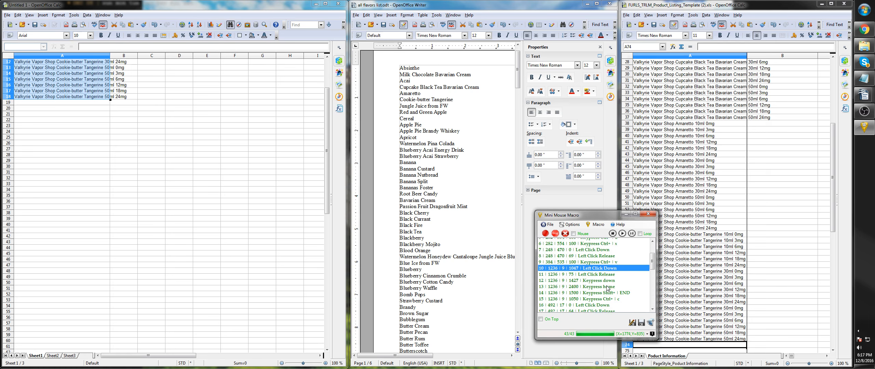
pyautogui.click(602, 272)
pyautogui.hotkey('ctrl', 't')
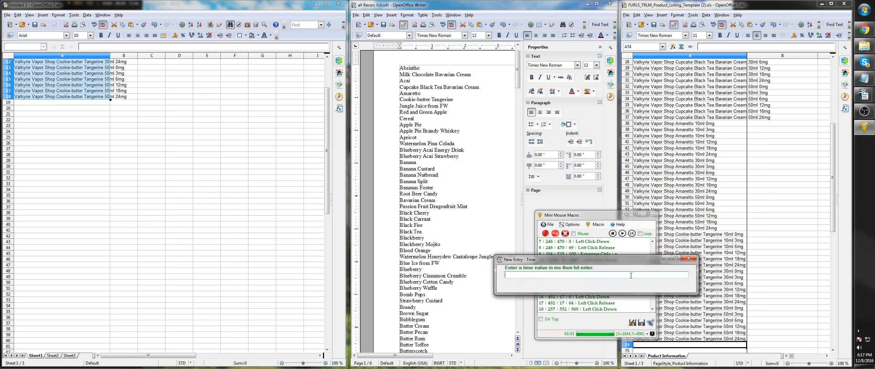
pyautogui.write('10')
pyautogui.press('Return')
# - Set the delays of macro entries 13 and 14, the home and Shift+END keypresses, to 100 ms each
pyautogui.click(600, 279)
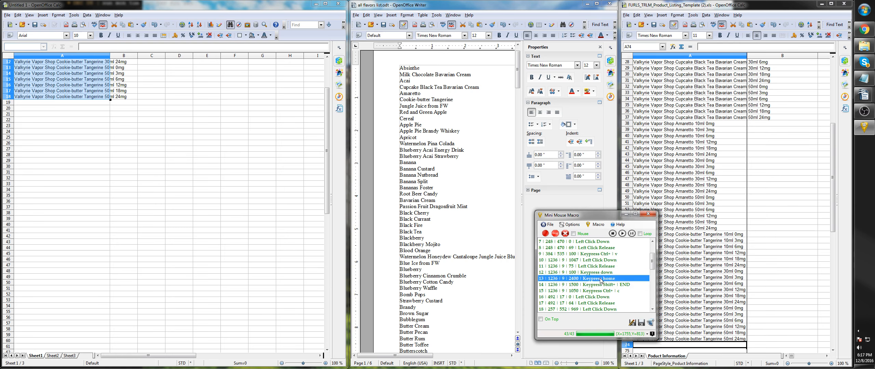
pyautogui.hotkey('ctrl', 't')
pyautogui.write('100')
pyautogui.press('Return')
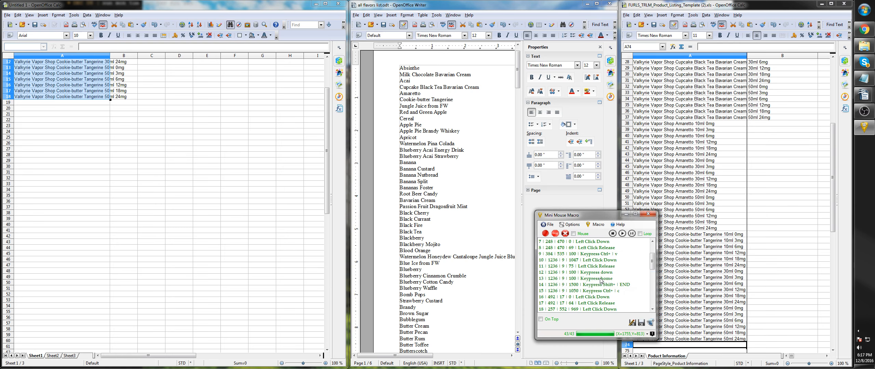
pyautogui.click(592, 287)
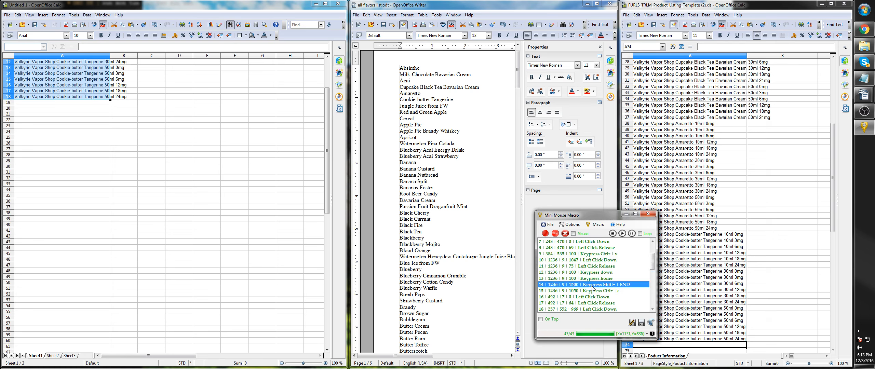
pyautogui.hotkey('ctrl', 't')
pyautogui.write('100')
pyautogui.press('Return')
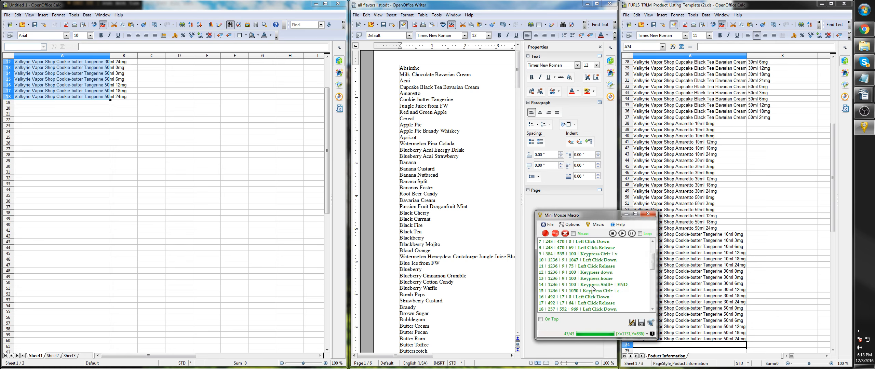
# - Set the delay of macro entry 15, the first Ctrl+c keypress, to 100 ms
pyautogui.click(607, 291)
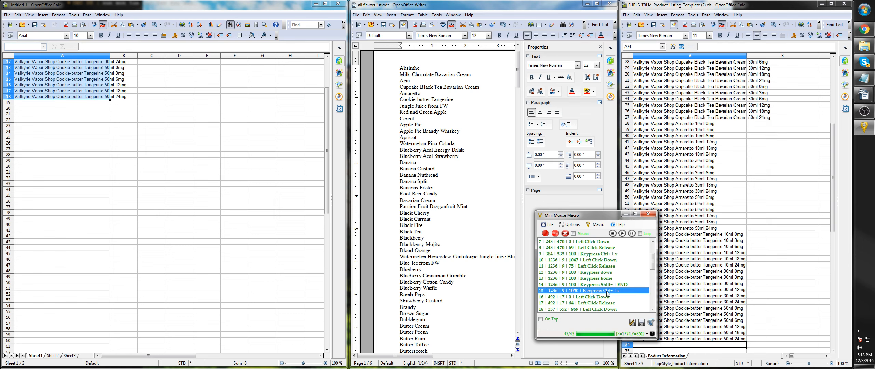
pyautogui.hotkey('ctrl', 't')
pyautogui.write('100')
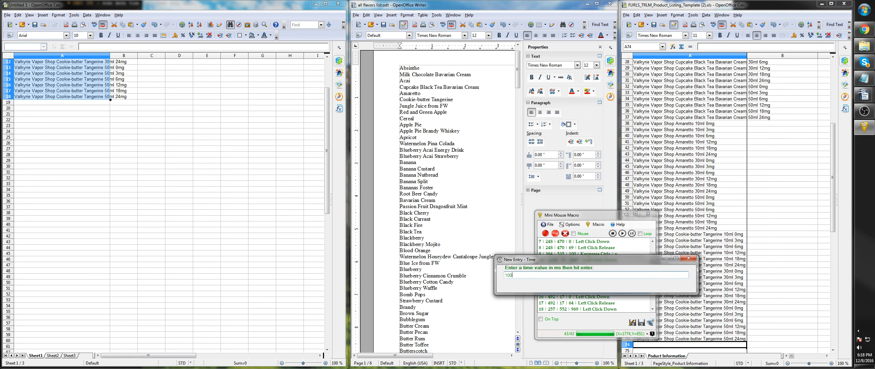
pyautogui.press('Return')
# - Select macro entry 18 for checking, and restore the Untitled 1 spreadsheet window and enlarge it to nearly full screen height
pyautogui.scroll(-1, 609, 293)
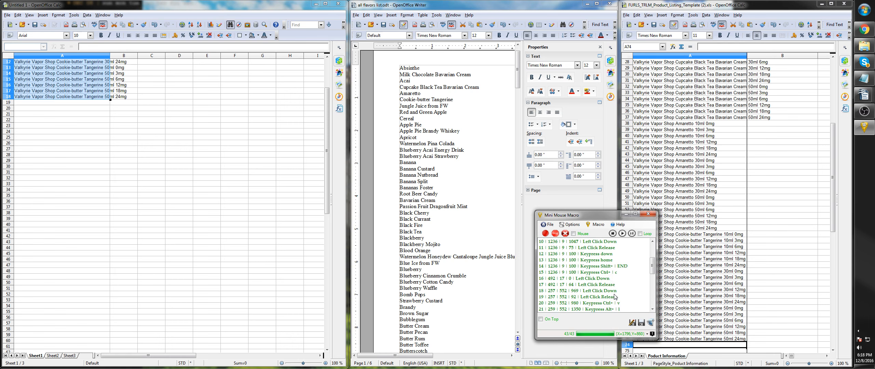
pyautogui.click(591, 290)
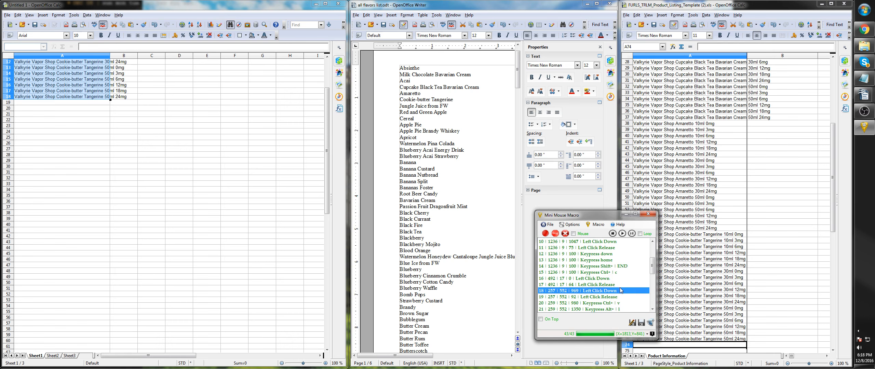
pyautogui.scroll(-1, 621, 290)
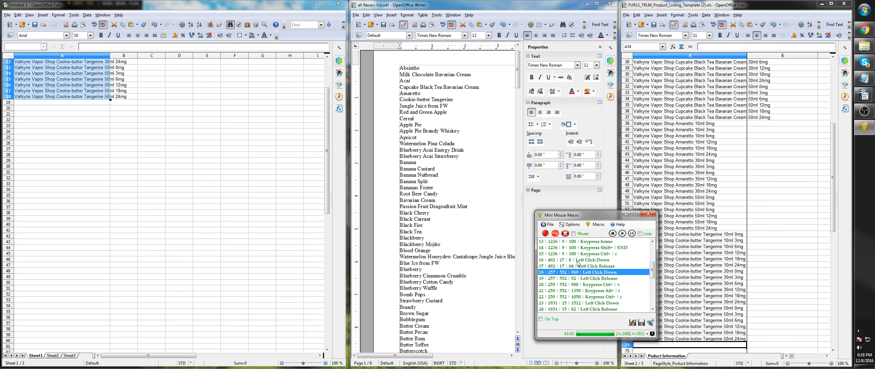
pyautogui.moveTo(162, 9); pyautogui.dragTo(180, 9)
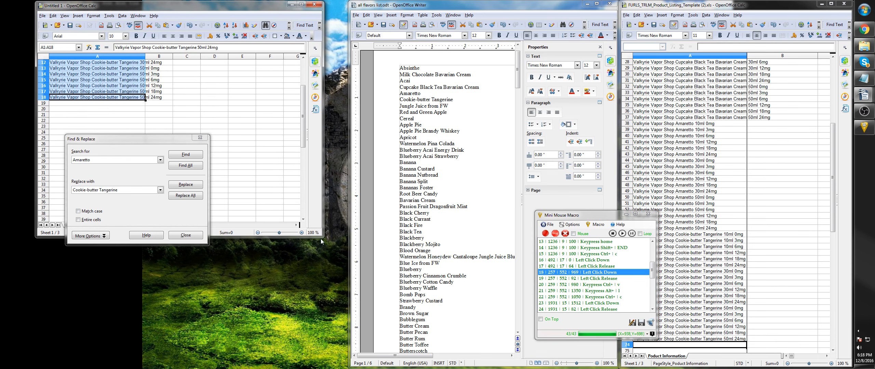
pyautogui.moveTo(321, 239); pyautogui.dragTo(344, 368)
# - Set the delay of macro entry 20, the second Ctrl+v keypress, to 100 ms
pyautogui.click(581, 286)
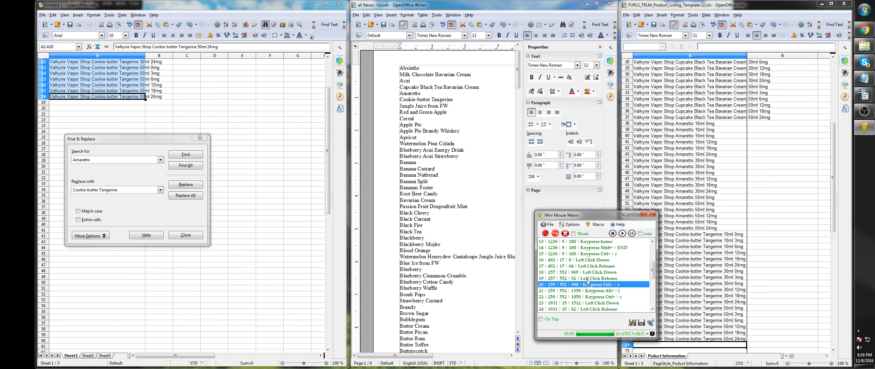
pyautogui.press('Up')
pyautogui.click(594, 285)
pyautogui.hotkey('ctrl', 't')
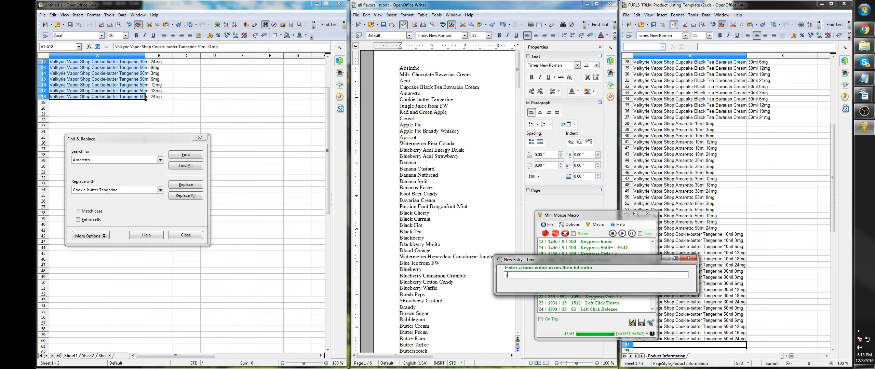
pyautogui.write('100')
pyautogui.press('Return')
# - Set the delays of macro entries 21 and 22, the Alt+l and Ctrl+c keypresses, to 100 ms each
pyautogui.click(619, 292)
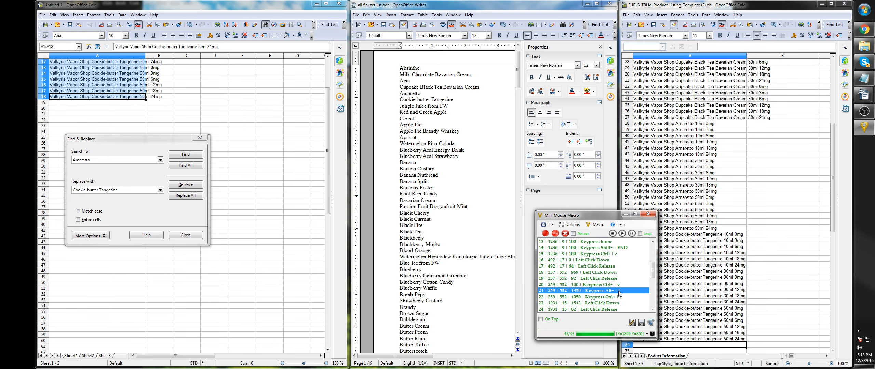
pyautogui.hotkey('ctrl', 't')
pyautogui.write('1050')
pyautogui.press('Return')
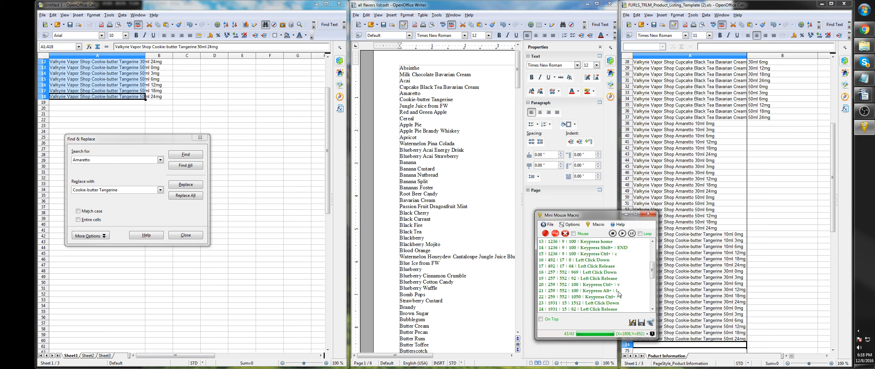
pyautogui.click(608, 298)
pyautogui.hotkey('ctrl', 't')
pyautogui.write('100')
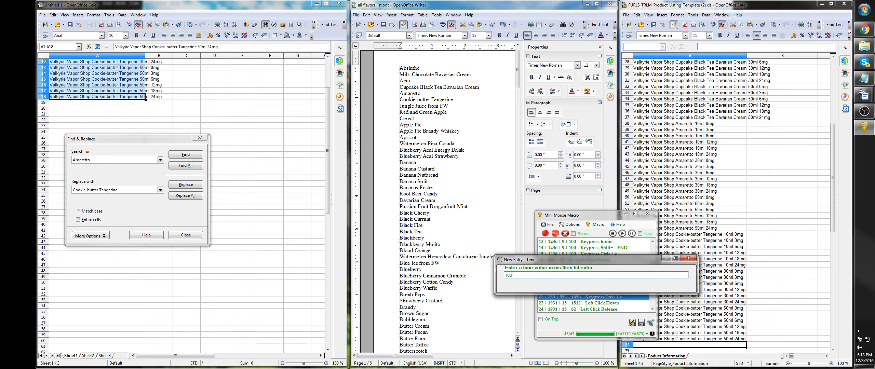
pyautogui.press('Return')
# - Set the delay of macro entry 23, the Left Click Down that activates the template, to 1000 ms
pyautogui.scroll(-2, 608, 302)
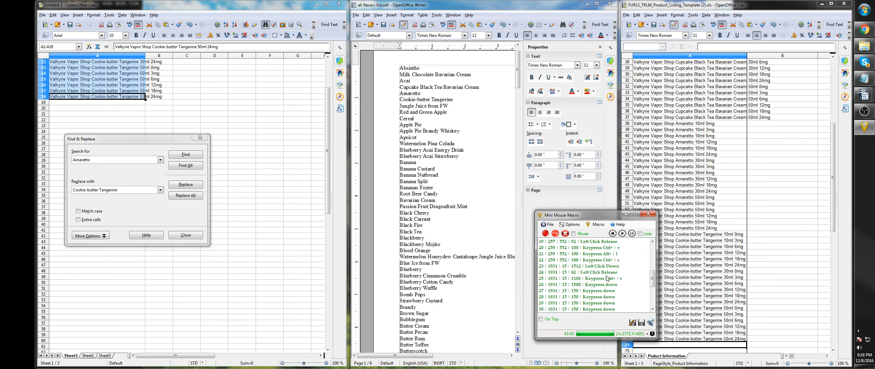
pyautogui.click(607, 268)
pyautogui.hotkey('ctrl', 't')
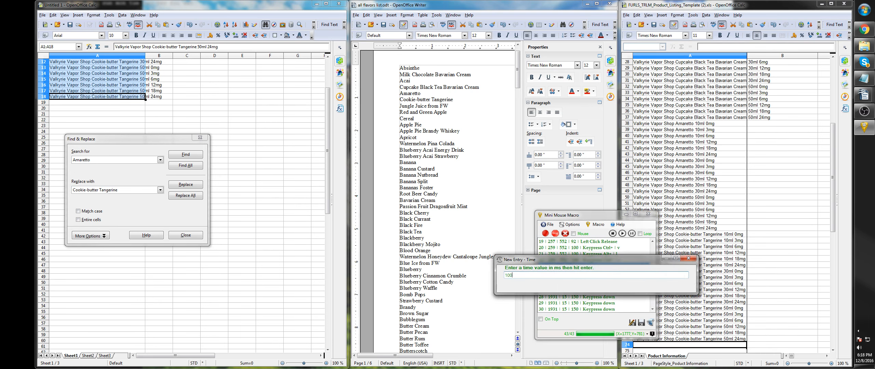
pyautogui.write('1000')
pyautogui.press('Return')
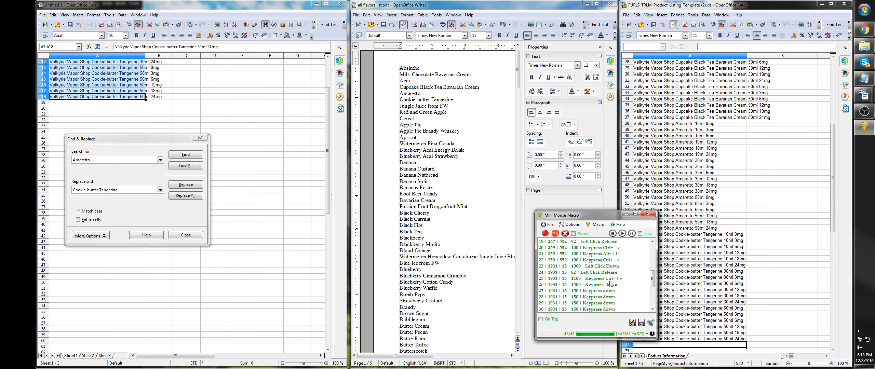
# - Set the delay of macro entry 25, the Ctrl+v keypress that pastes into the template, to 100 ms
pyautogui.click(611, 279)
pyautogui.hotkey('ctrl', 't')
pyautogui.write('100')
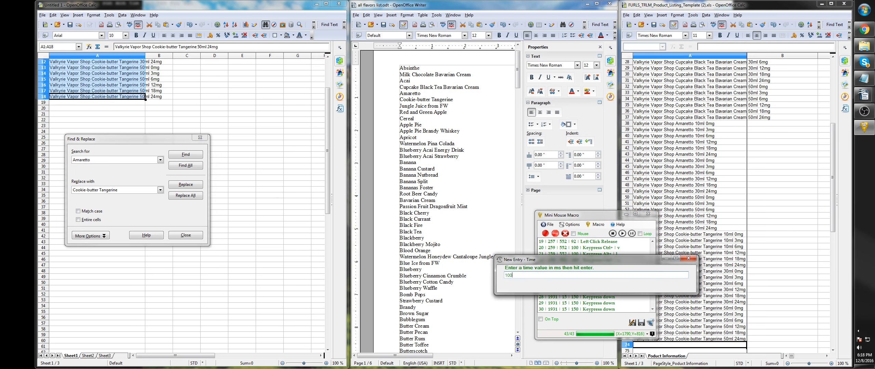
pyautogui.press('Return')
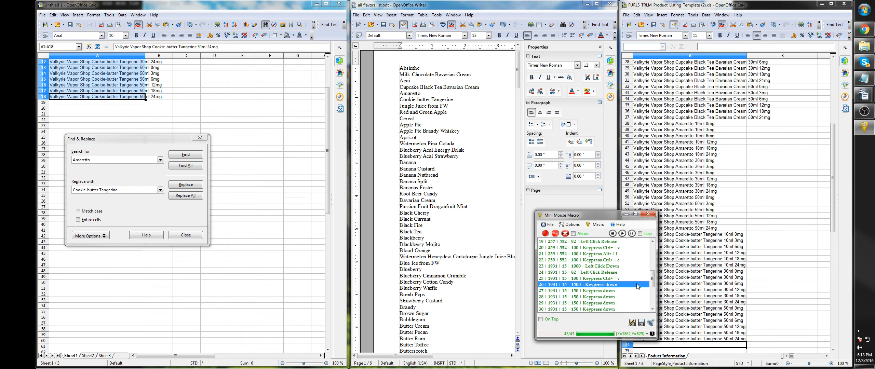
# - Set the delays of macro entries 26 through 43, the Down keypresses, to 100 ms in one batch
pyautogui.scroll(-3, 605, 278)
pyautogui.scroll(2, 604, 275)
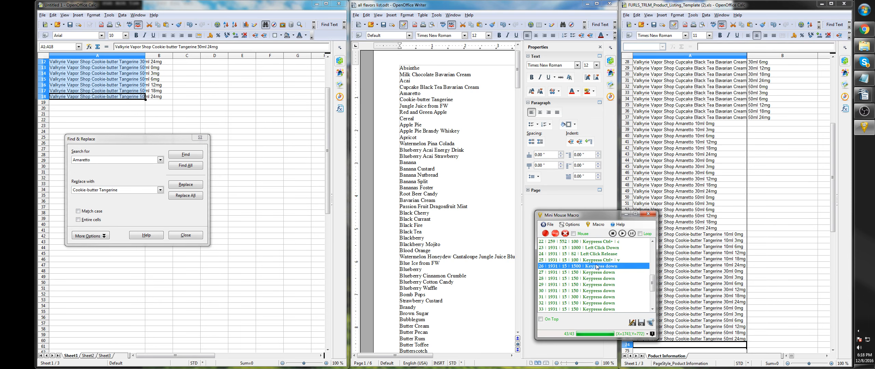
pyautogui.moveTo(595, 264); pyautogui.dragTo(588, 353)
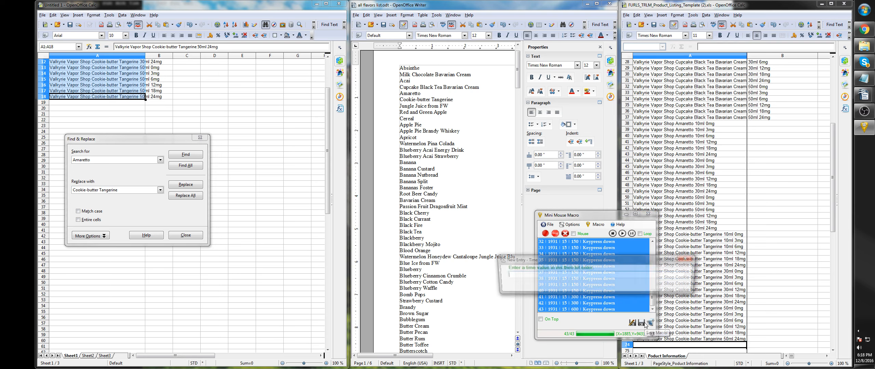
pyautogui.hotkey('ctrl', 't')
pyautogui.press('Return')
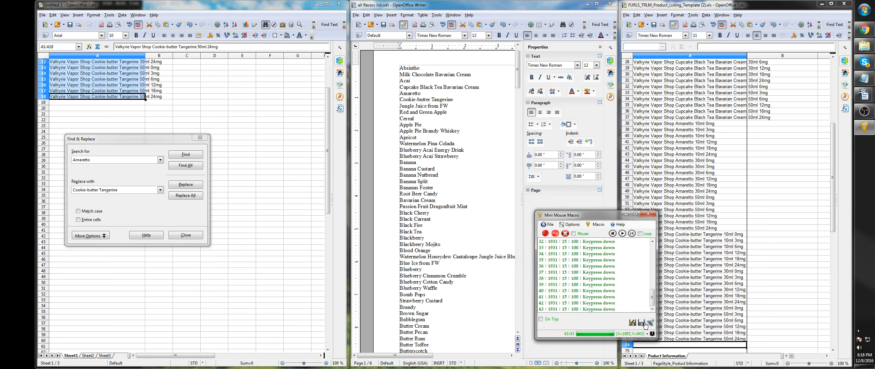
# - Play the macro once to replace Cookie-butter Tangerine with Jungle Juice from FW and add those product names to the template
pyautogui.scroll(5, 617, 266)
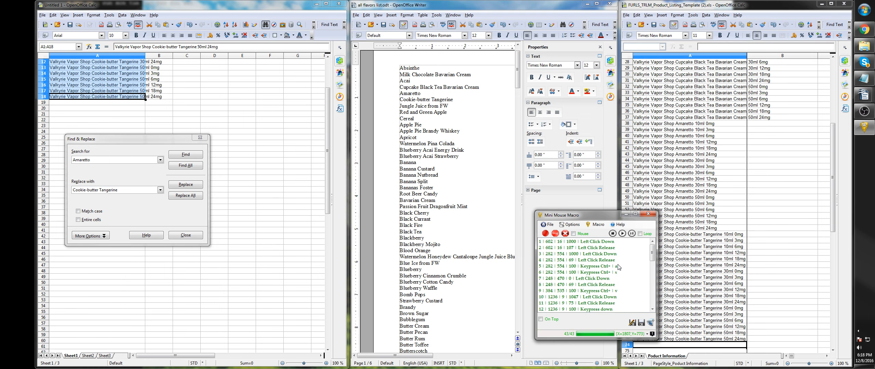
pyautogui.click(623, 236)
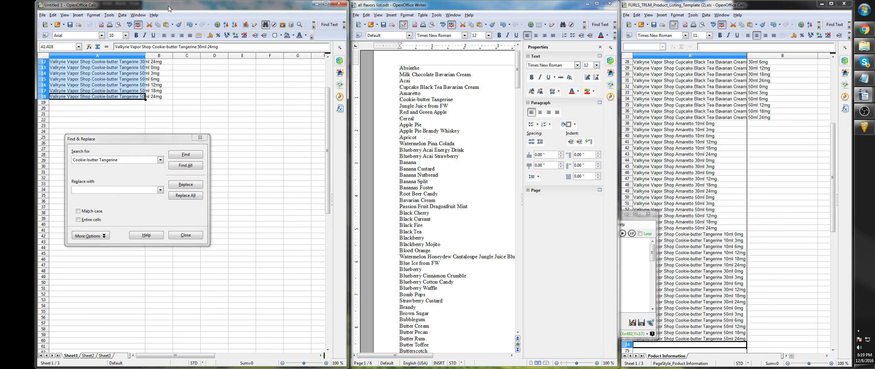
pyautogui.click(660, 6)
pyautogui.write('Valkyrie Vapor Shop Jungle Juice from FW 10ml 0mg Valkyrie Vapor Shop Jungle Juice from FW 10ml 3mg Valkyrie Vapor Shop Jungle Juice from FW 10ml 6mg Valkyrie Vapor Shop Jungle Juice from FW 10ml 12mg Valkyrie Vapor Shop Jungle Juice from FW 10ml 18mg Valkyrie Vapor Shop Jungle Juice from FW 10ml 24mg Valkyrie Vapor Shop Jungle Juice from FW 30ml 0mg Valkyrie Vapor Shop Jungle Juice from FW 30ml 3mg Valkyrie Vapor Shop Jungle Juice from FW 30ml 6mg Valkyrie Vapor Shop Jungle Juice from FW 30ml 12mg Valkyrie Vapor Shop Jungle Juice from FW 30ml 18mg Valkyrie Vapor Shop Jungle Juice from FW 30ml 24mg Valkyrie Vapor Shop Jungle Juice from FW 50ml 0mg Valkyrie Vapor Shop Jungle Juice from FW 50ml 3mg Valkyrie Vapor Shop Jungle Juice from FW 50ml 6mg Valkyrie Vapor Shop Jungle Juice from FW 50ml 12mg Valkyrie Vapor Shop Jungle Juice from FW 50ml 18mg Valkyrie Vapor Shop Jungle Juice from FW 50ml 24mg')
pyautogui.press('Down')
pyautogui.press('Down')
pyautogui.press('Down')
pyautogui.press('Down')
pyautogui.press('Down')
pyautogui.press('Down')
pyautogui.press('Down')
pyautogui.press('Down')
pyautogui.press('Down')
pyautogui.press('Down')
pyautogui.press('Down')
pyautogui.press('Down')
pyautogui.press('Down')
pyautogui.press('Down')
pyautogui.press('Down')
pyautogui.press('Down')
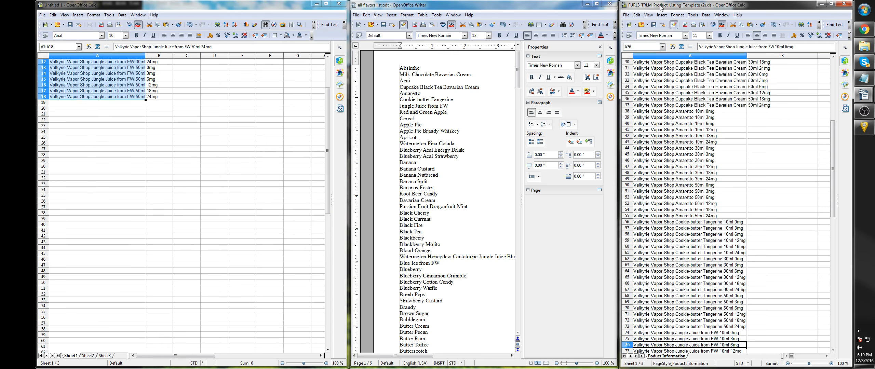
pyautogui.press('Down')
pyautogui.press('Down')
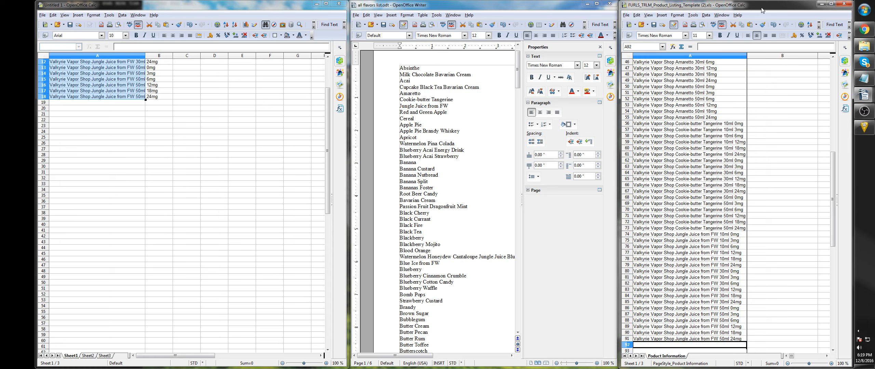
# - Restore the Mini Mouse Macro window, enable looping and set a custom loop count of 10
pyautogui.click(864, 127)
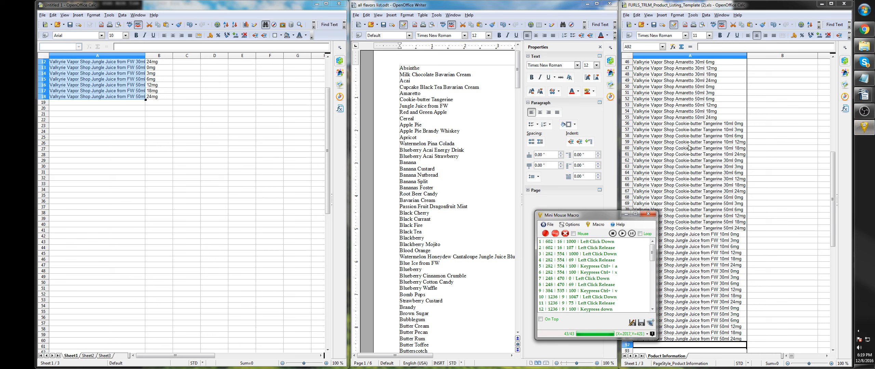
pyautogui.click(640, 234)
pyautogui.click(640, 234)
pyautogui.click(647, 235)
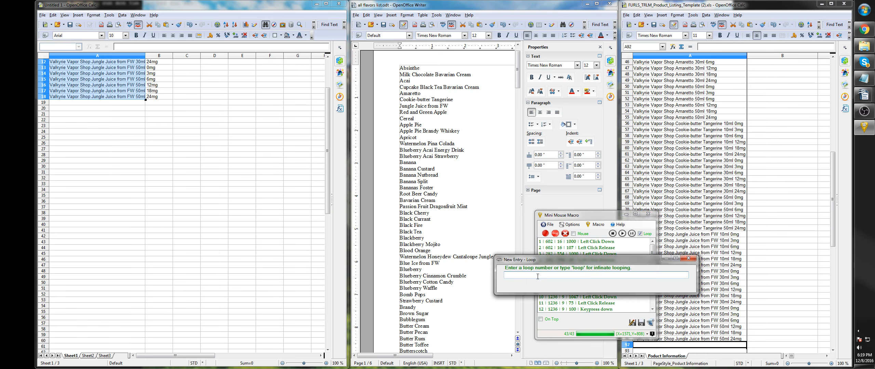
pyautogui.press('Return')
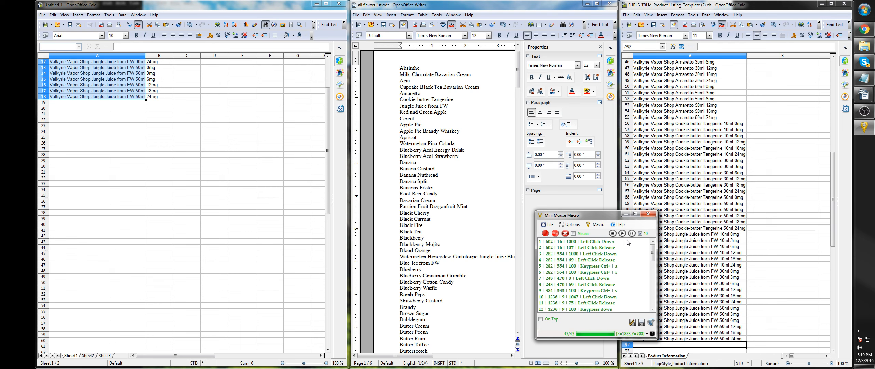
pyautogui.click(597, 225)
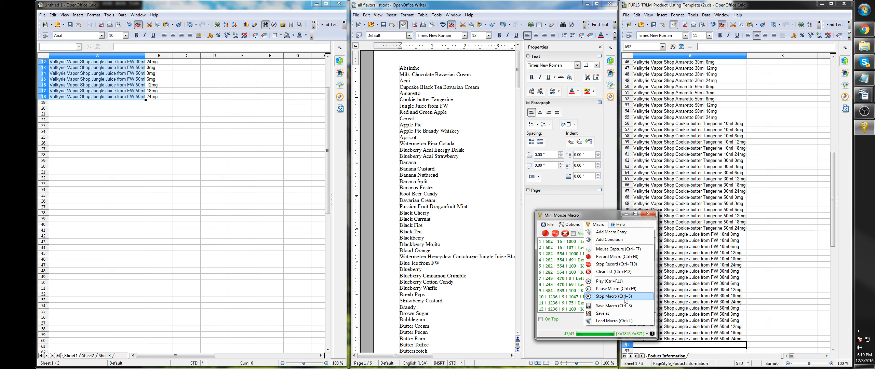
pyautogui.click(593, 227)
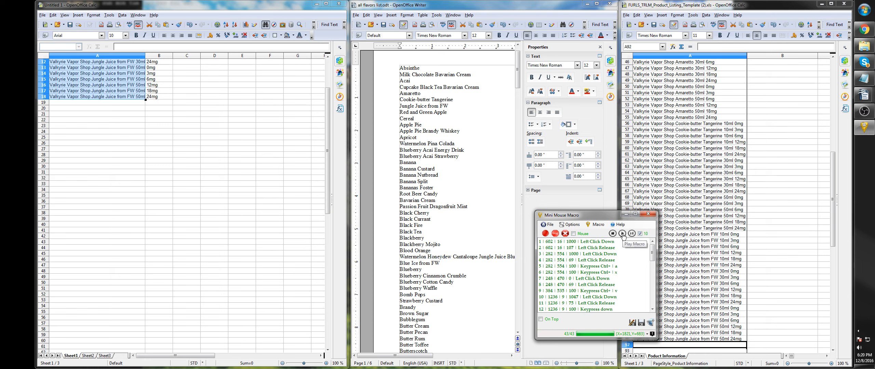
pyautogui.click(598, 225)
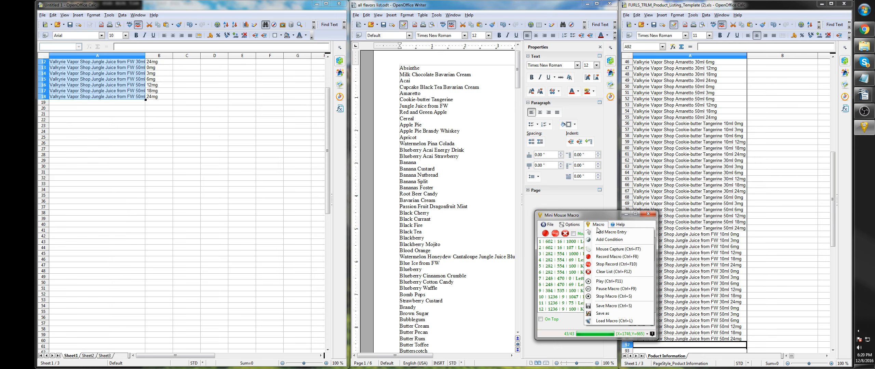
pyautogui.click(598, 228)
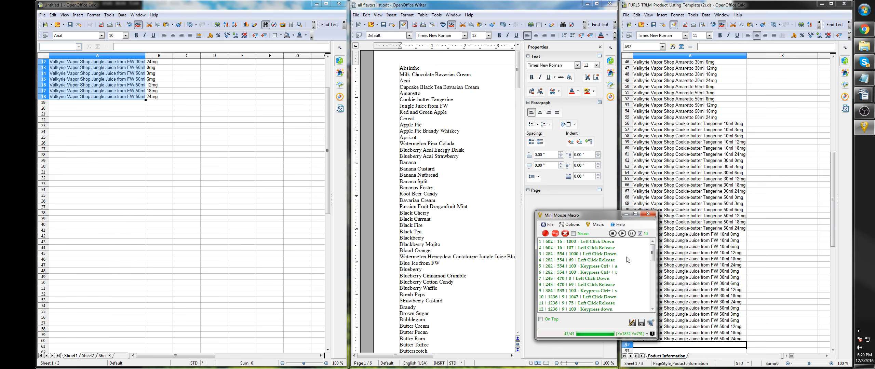
# - Play the looping macro, and replace Red and Green Apple with Cereal, the next listed flavor, in the Untitled 1 product names
pyautogui.click(622, 234)
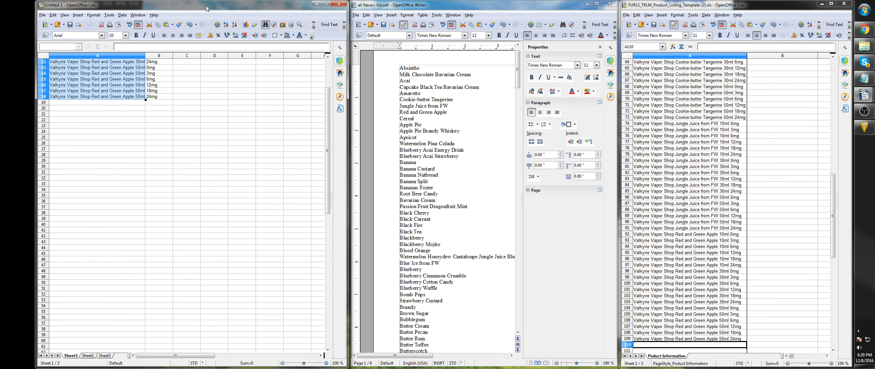
pyautogui.write('Red and Green Apple')
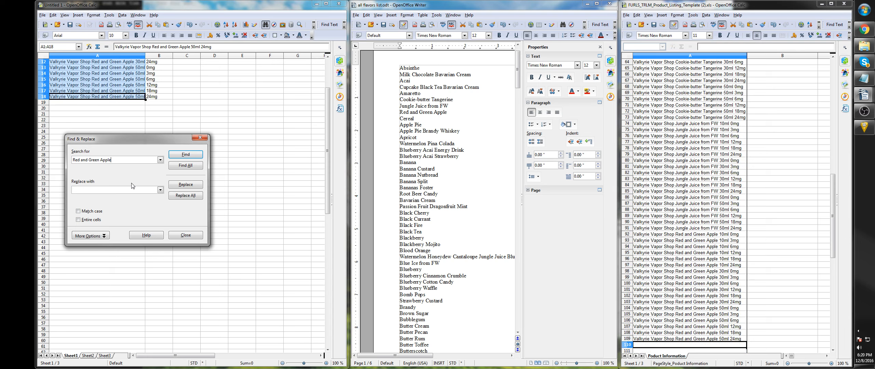
pyautogui.click(478, 5)
pyautogui.press('Down')
pyautogui.hotkey('shift', 'End')
pyautogui.hotkey('ctrl', 'c')
pyautogui.click(168, 6)
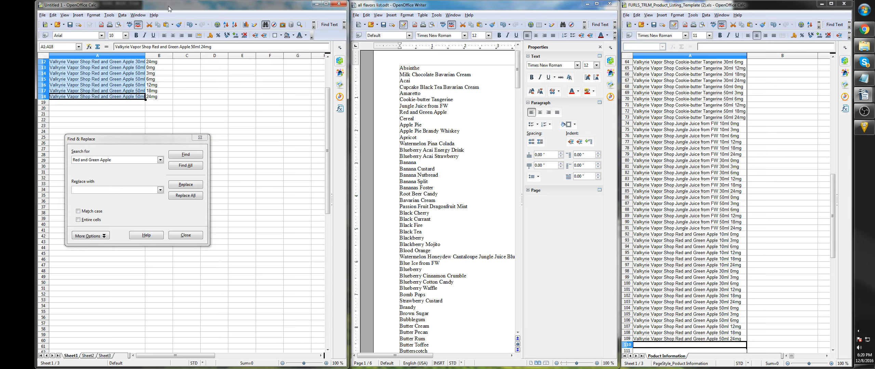
pyautogui.click(89, 189)
pyautogui.hotkey('ctrl', 'v')
pyautogui.hotkey('alt', 'a')
# - Paste the Cereal product names into the template from A110 and move down to the next empty cell, A128
pyautogui.click(661, 7)
pyautogui.write('Valkyrie Vapor Shop Cereal 10ml 0mg Valkyrie Vapor Shop Cereal 10ml 3mg Valkyrie Vapor Shop Cereal 10ml 6mg Valkyrie Vapor Shop Cereal 10ml 12mg Valkyrie Vapor Shop Cereal 10ml 18mg Valkyrie Vapor Shop Cereal 10ml 24mg Valkyrie Vapor Shop Cereal 30ml 0mg Valkyrie Vapor Shop Cereal 30ml 3mg Valkyrie Vapor Shop Cereal 30ml 6mg Valkyrie Vapor Shop Cereal 30ml 12mg Valkyrie Vapor Shop Cereal 30ml 18mg Valkyrie Vapor Shop Cereal 30ml 24mg Valkyrie Vapor Shop Cereal 50ml 0mg Valkyrie Vapor Shop Cereal 50ml 3mg Valkyrie Vapor Shop Cereal 50ml 6mg Valkyrie Vapor Shop Cereal 50ml 12mg Valkyrie Vapor Shop Cereal 50ml 18mg Valkyrie Vapor Shop Cereal 50ml 24mg')
pyautogui.press('Down')
pyautogui.press('Down')
pyautogui.press('Down')
pyautogui.press('Down')
pyautogui.press('Down')
pyautogui.press('Down')
pyautogui.press('Down')
pyautogui.press('Down')
pyautogui.press('Down')
pyautogui.press('Down')
pyautogui.press('Down')
pyautogui.press('Down')
pyautogui.press('Down')
pyautogui.press('Down')
pyautogui.press('Down')
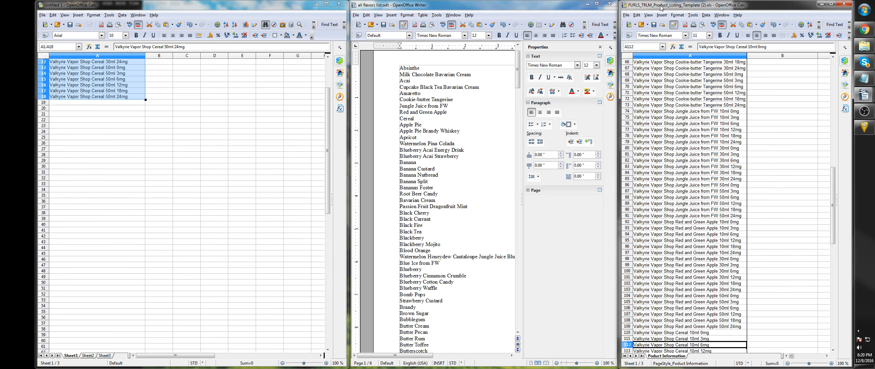
pyautogui.press('Down')
pyautogui.press('Down')
pyautogui.press('Down')
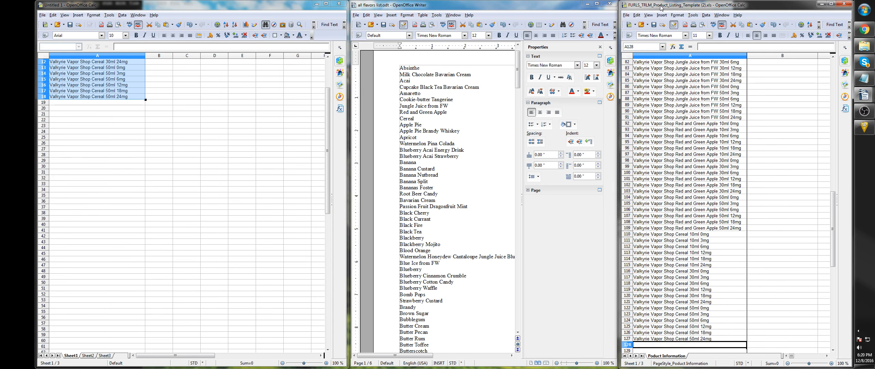
# - Transfer Cereal to the search term and replace all its occurrences with Apple Pie in the Untitled 1 product names
pyautogui.click(218, 5)
pyautogui.doubleClick(81, 189)
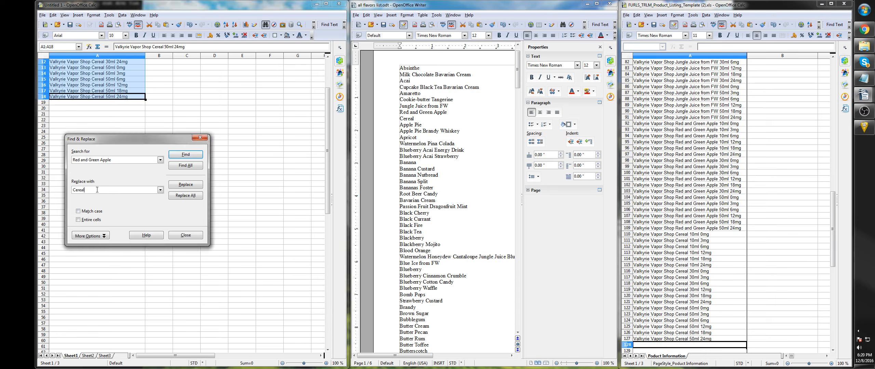
pyautogui.hotkey('ctrl', 'x')
pyautogui.tripleClick(92, 160)
pyautogui.hotkey('ctrl', 'v')
pyautogui.click(169, 8)
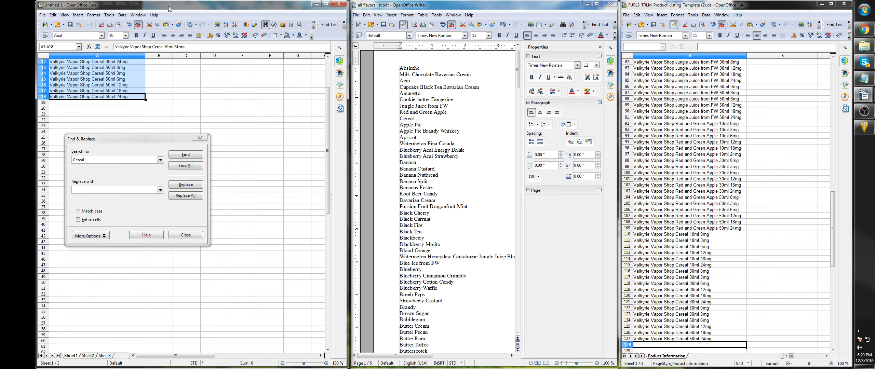
pyautogui.click(89, 189)
pyautogui.hotkey('ctrl', 'v')
pyautogui.hotkey('alt', 'l')
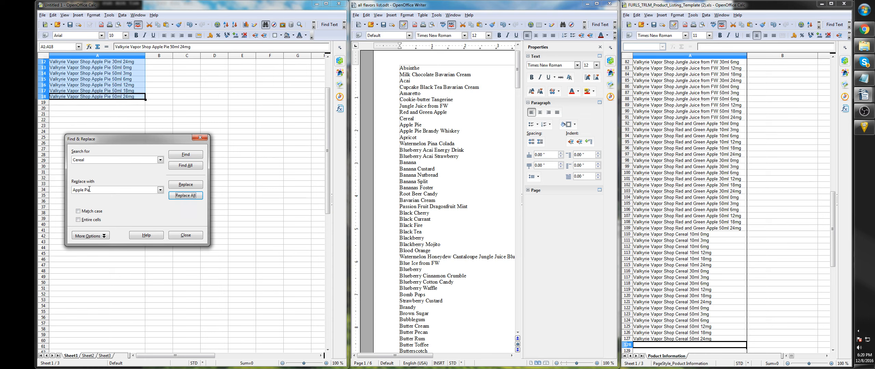
# - Paste the Apple Pie product names into the template from A128, move down to A146, and return to Untitled 1
pyautogui.click(661, 7)
pyautogui.hotkey('ctrl', 'v')
pyautogui.press('Down')
pyautogui.press('Down')
pyautogui.press('Down')
pyautogui.press('Down')
pyautogui.press('Down')
pyautogui.press('Down')
pyautogui.press('Down')
pyautogui.press('Down')
pyautogui.press('Down')
pyautogui.press('Down')
pyautogui.press('Down')
pyautogui.press('Down')
pyautogui.press('Down')
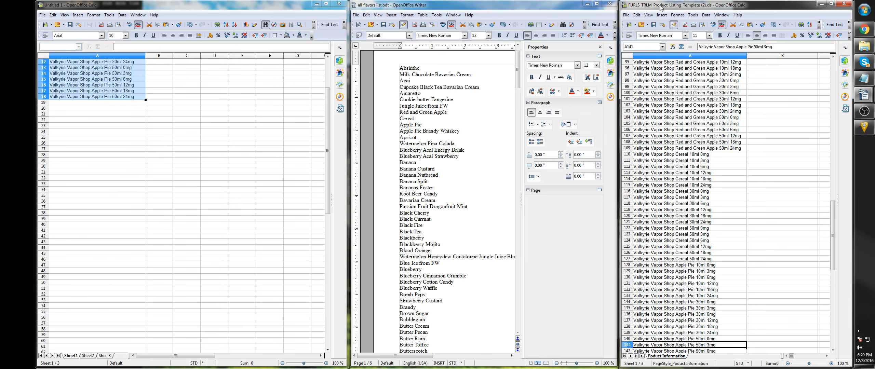
pyautogui.press('Down')
pyautogui.press('Down')
pyautogui.press('Down')
pyautogui.press('Down')
pyautogui.press('Down')
pyautogui.hotkey('alt', 'Tab')
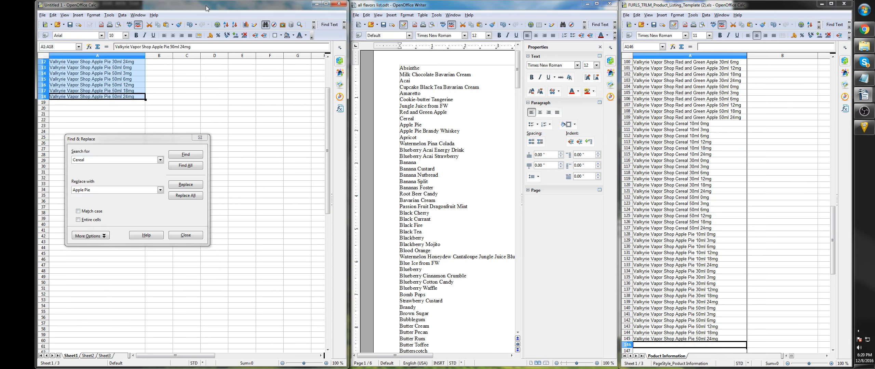
# - Close the Find & Replace dialog and bring the start of the flavor list into view
pyautogui.click(97, 190)
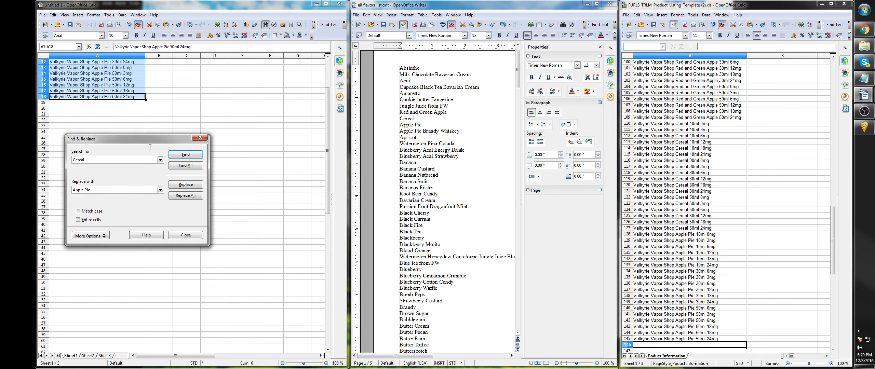
pyautogui.scroll(-3, 737, 186)
pyautogui.click(186, 235)
pyautogui.moveTo(517, 80)
pyautogui.mouseDown()
pyautogui.moveTo(517, 87)
pyautogui.moveTo(516, 73)
pyautogui.mouseUp()
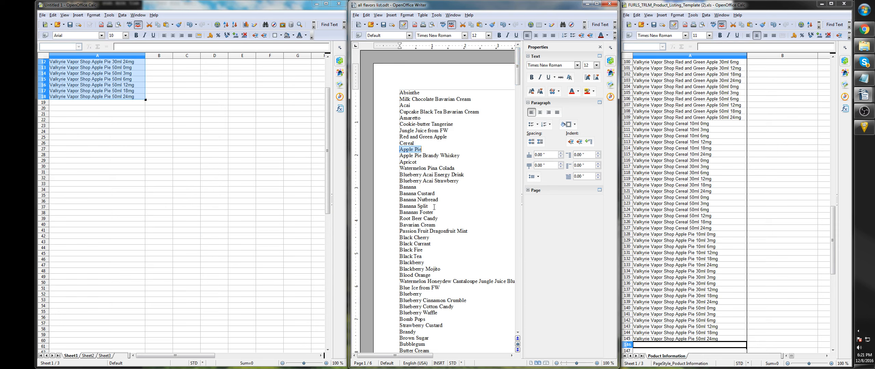
# - Examine the Apple Pie product names in column A of Untitled 1, opening cell A12 for editing
pyautogui.click(73, 97)
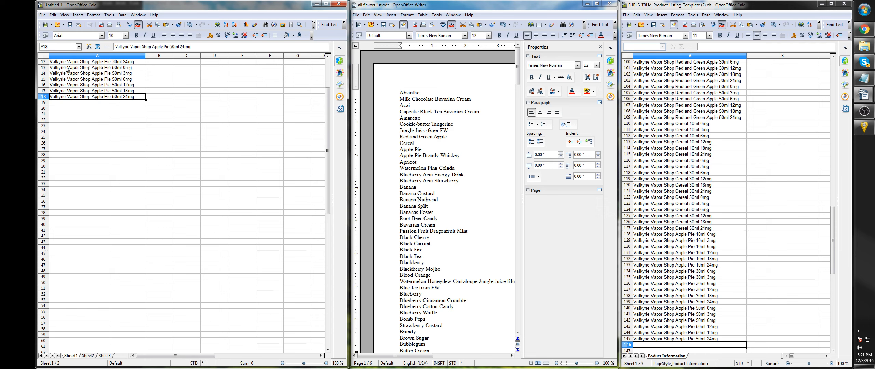
pyautogui.moveTo(66, 62); pyautogui.dragTo(65, 98)
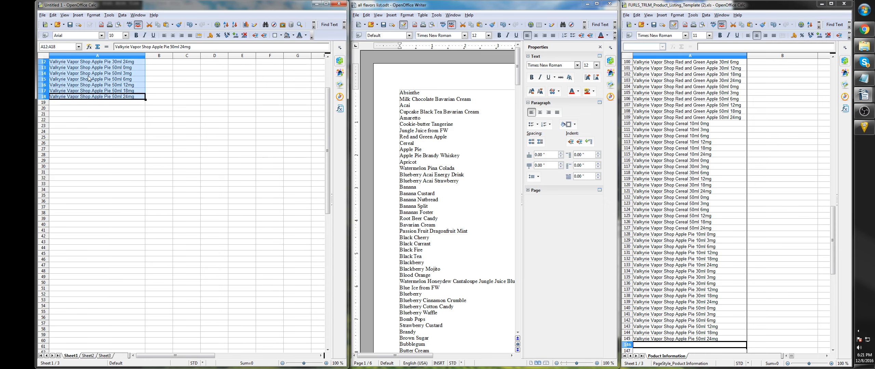
pyautogui.click(64, 62)
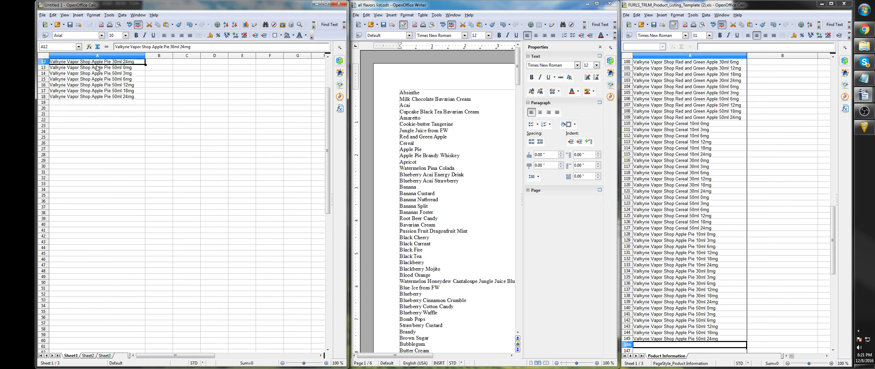
pyautogui.moveTo(61, 63); pyautogui.dragTo(67, 92)
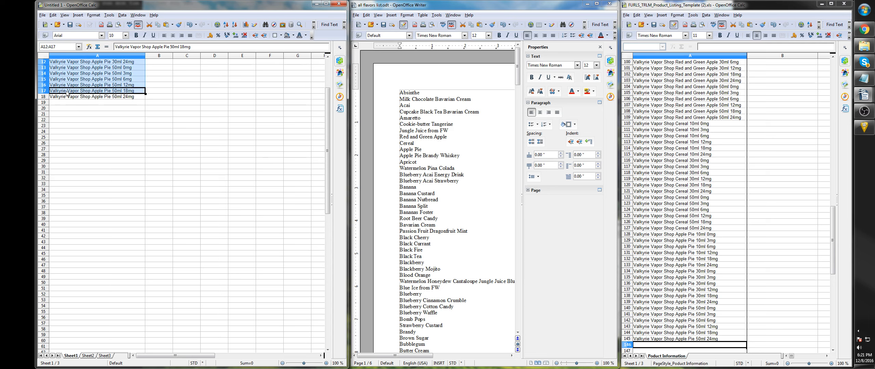
pyautogui.doubleClick(101, 62)
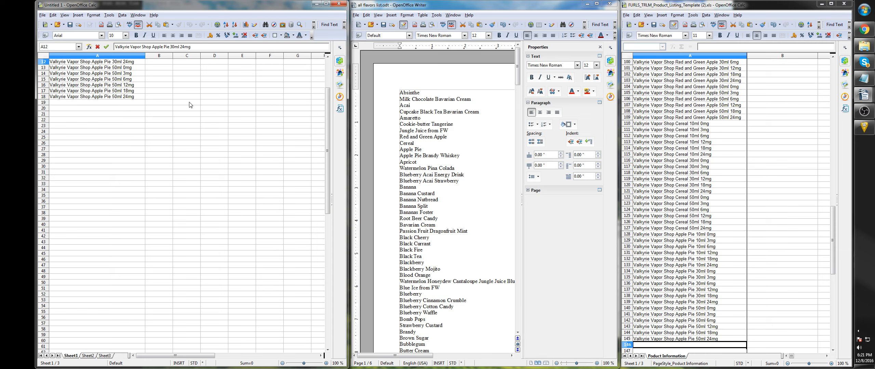
pyautogui.scroll(4, 702, 165)
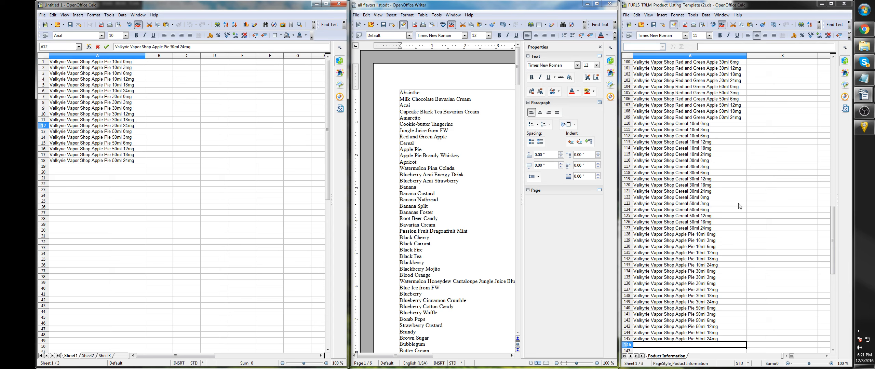
# - Select the first empty cell under "If "Other" flavor, specify" in the product listing template
pyautogui.scroll(20, 823, 215)
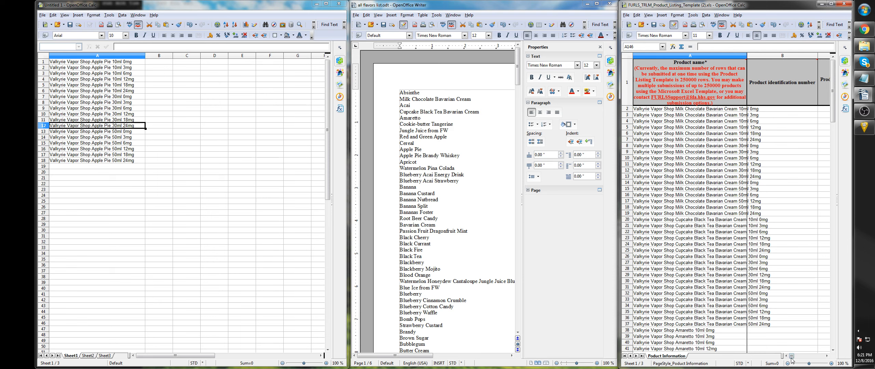
pyautogui.moveTo(794, 359); pyautogui.dragTo(820, 358)
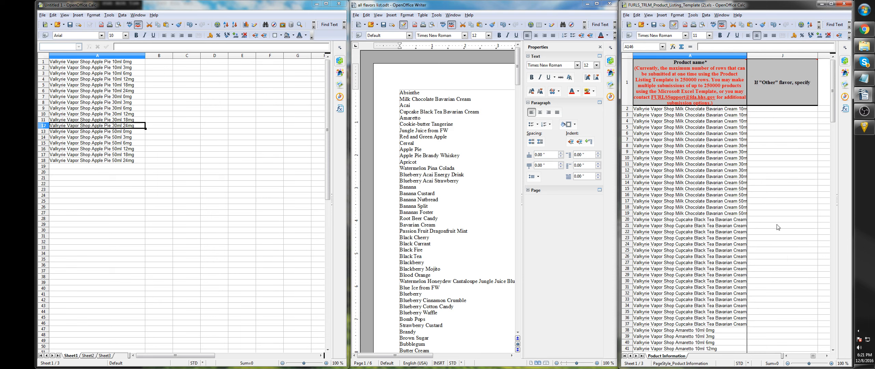
pyautogui.click(771, 110)
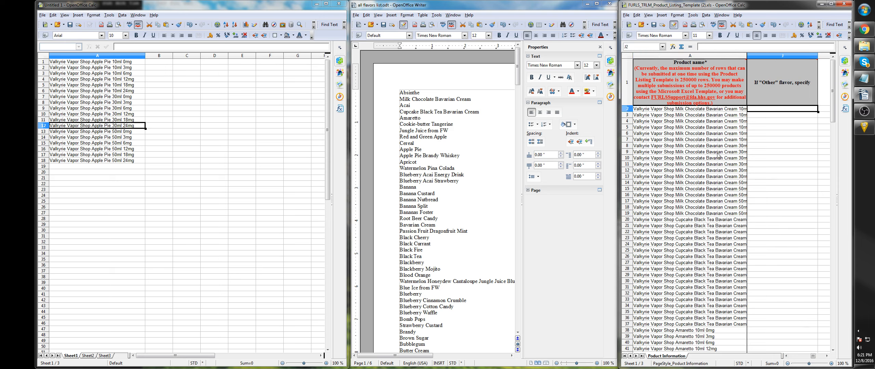
# - Replace the content of A1 in Untitled 1 with Apple Pie and fill it down through A18
pyautogui.click(101, 64)
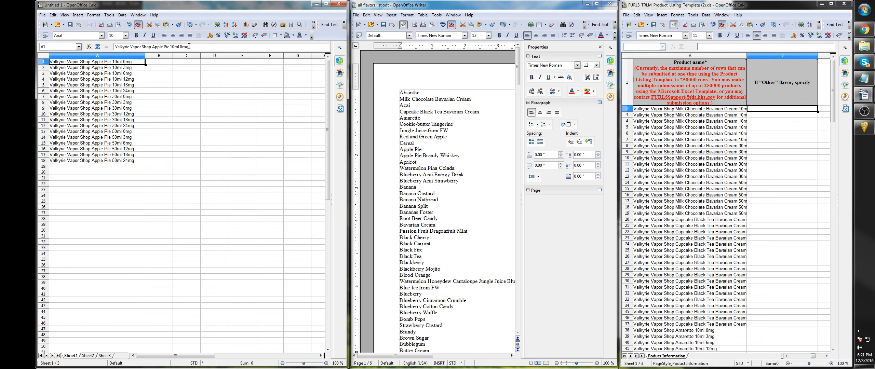
pyautogui.moveTo(190, 46); pyautogui.dragTo(51, 55)
pyautogui.write('App')
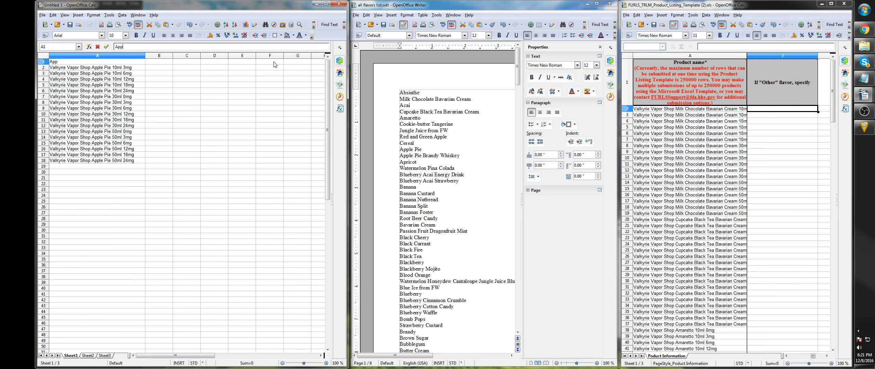
pyautogui.write('le Pie')
pyautogui.press('Return')
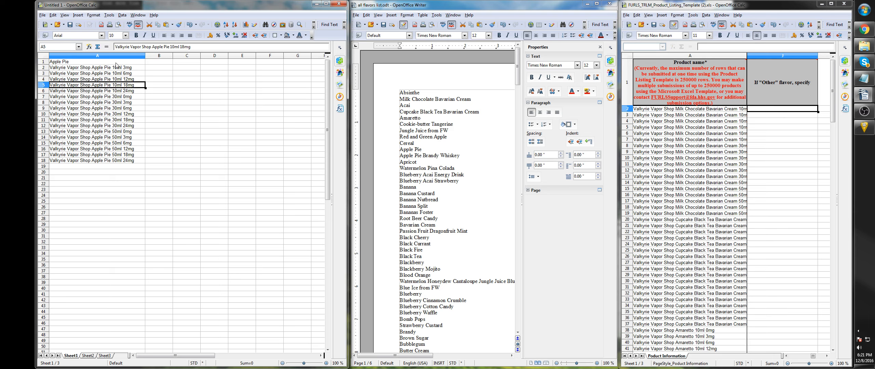
pyautogui.click(121, 63)
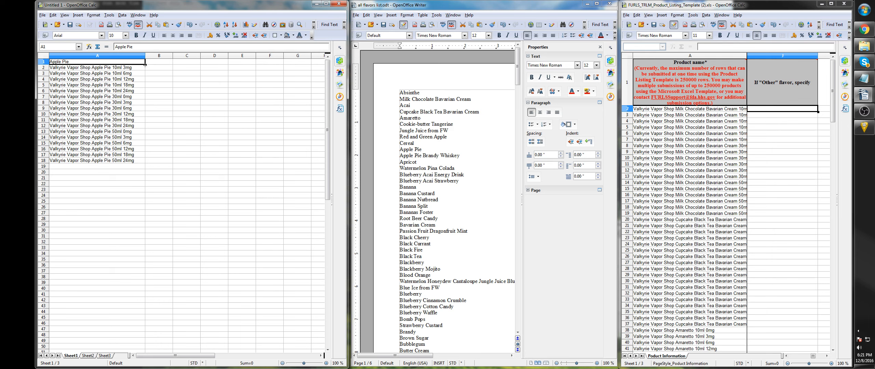
pyautogui.moveTo(146, 65); pyautogui.dragTo(146, 162)
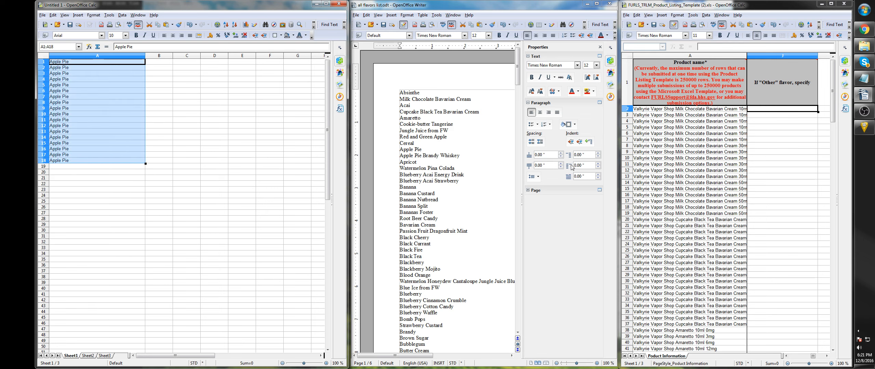
# - Maximize the template window, set the intended use in D2 to Consumer Use, and fill it down through D40
pyautogui.doubleClick(804, 4)
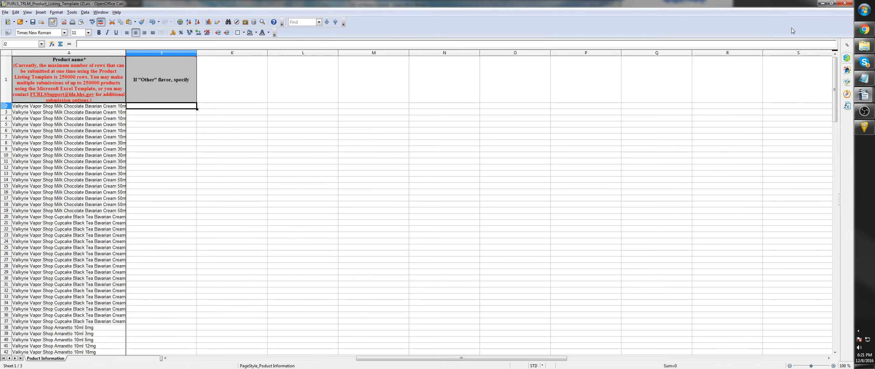
pyautogui.moveTo(419, 358); pyautogui.dragTo(226, 346)
pyautogui.click(225, 109)
pyautogui.click(269, 107)
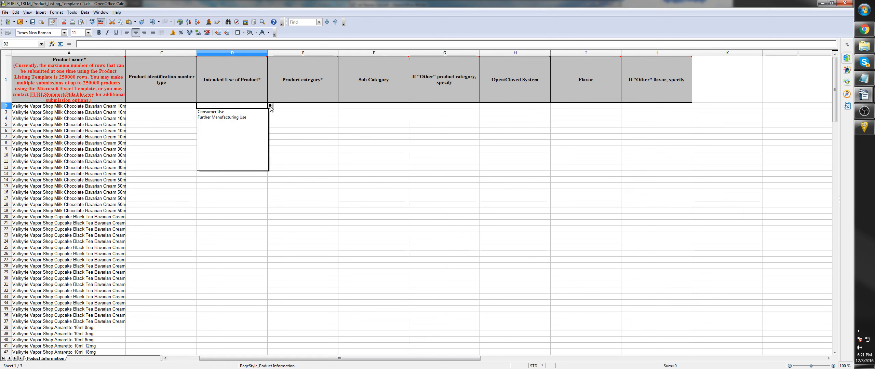
pyautogui.click(227, 112)
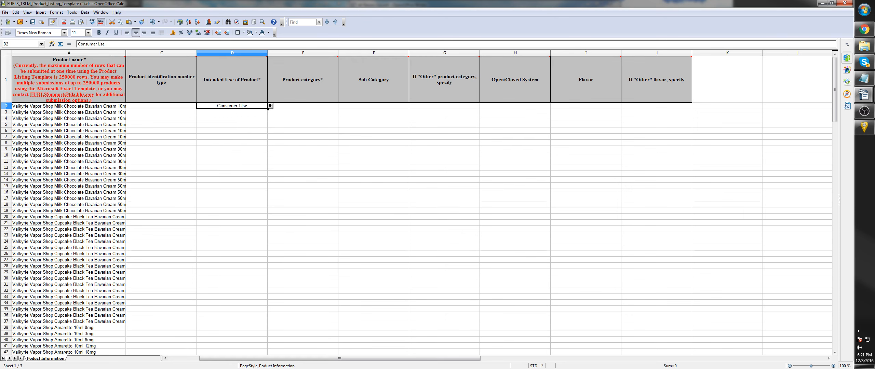
pyautogui.moveTo(268, 108); pyautogui.dragTo(267, 342)
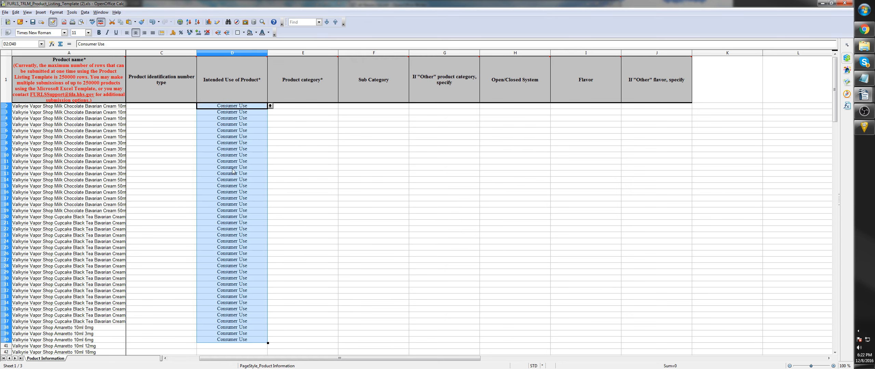
pyautogui.click(223, 124)
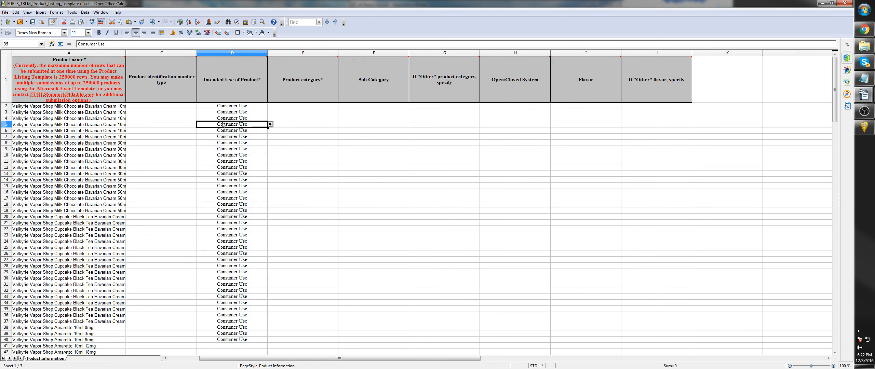
# - Bring the template's first columns back into view and restore its window beside the other two documents
pyautogui.click(304, 107)
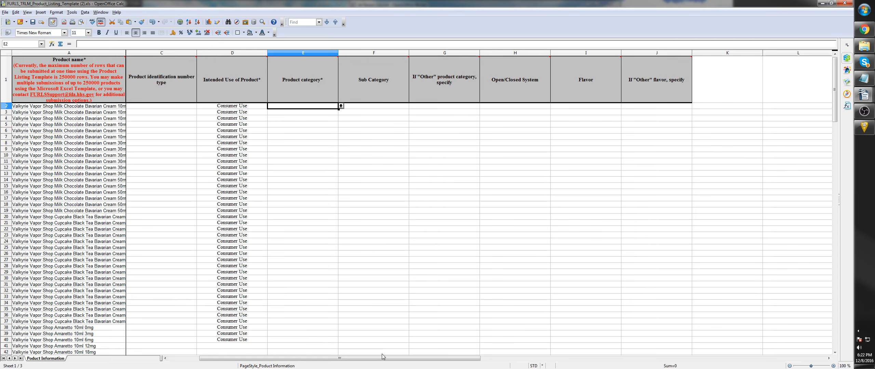
pyautogui.moveTo(382, 355); pyautogui.dragTo(283, 342)
pyautogui.click(389, 262)
pyautogui.scroll(4, 245, 212)
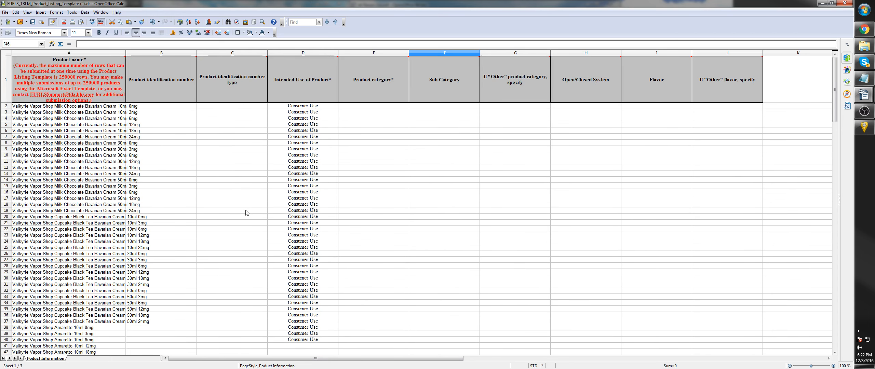
pyautogui.click(833, 3)
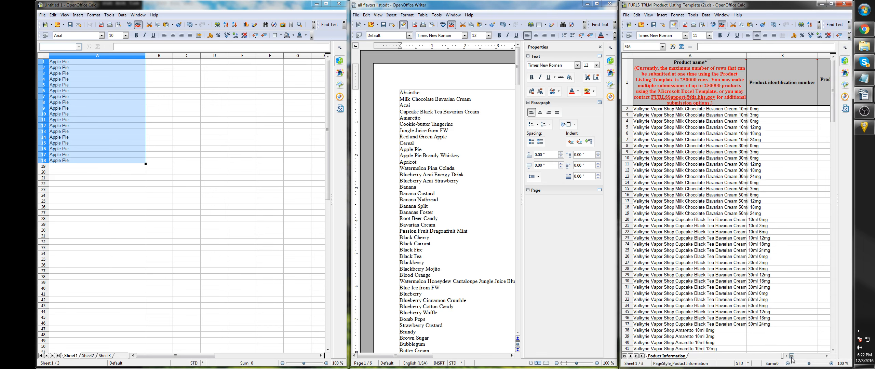
# - Select cell J2 under the "If "Other" flavor, specify" heading in the restored template window
pyautogui.moveTo(790, 355); pyautogui.dragTo(822, 364)
pyautogui.click(822, 363)
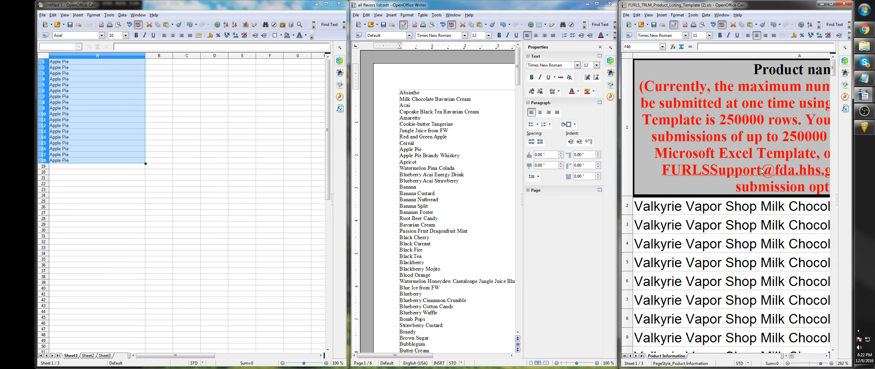
pyautogui.scroll(-2, 794, 128)
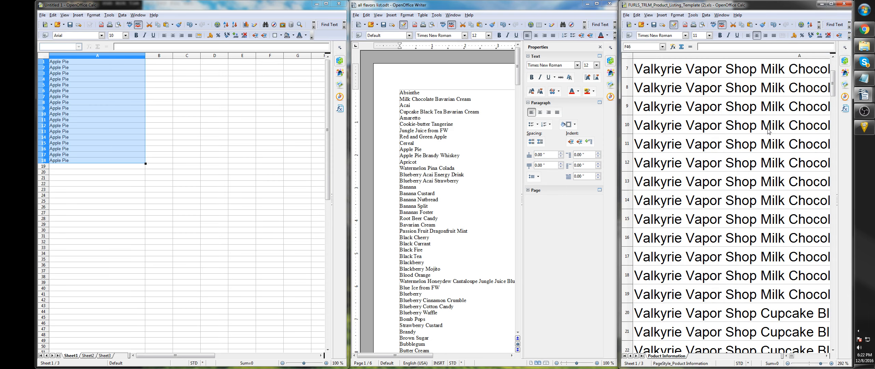
pyautogui.keyDown('ctrl'); pyautogui.scroll(-6, 760, 133); pyautogui.keyUp('ctrl')
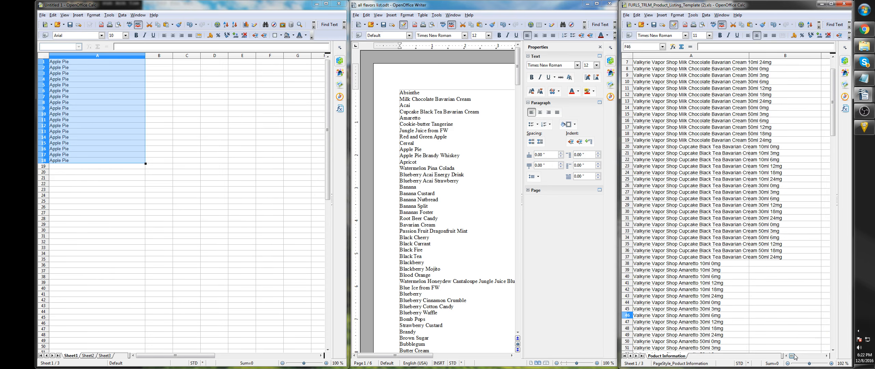
pyautogui.moveTo(793, 356); pyautogui.dragTo(808, 355)
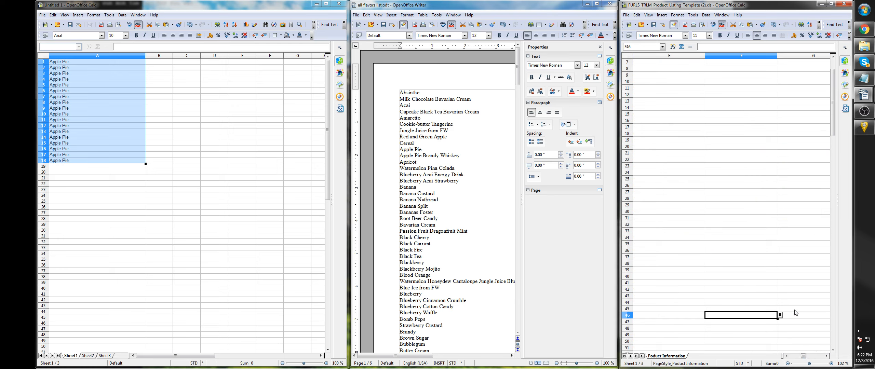
pyautogui.scroll(2, 795, 312)
pyautogui.click(826, 354)
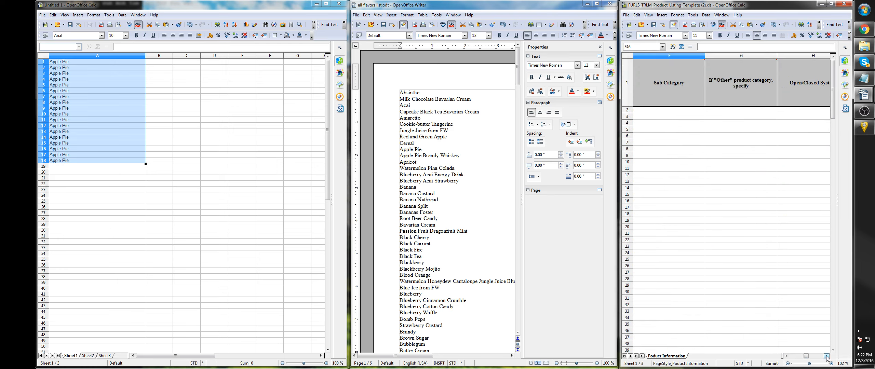
pyautogui.click(826, 355)
pyautogui.doubleClick(826, 354)
pyautogui.click(715, 110)
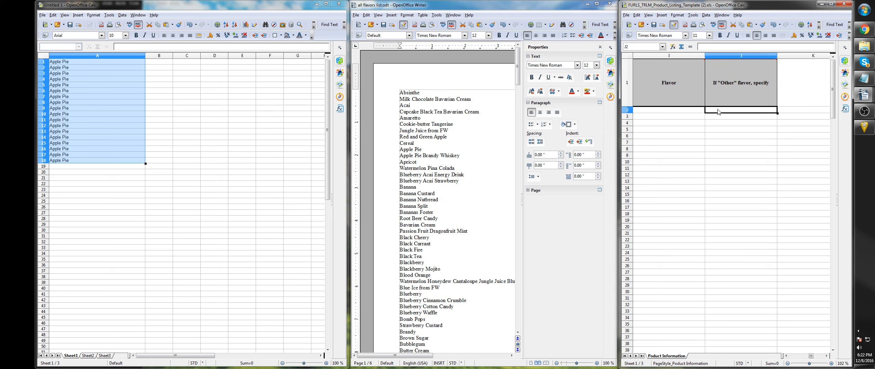
# - Copy the Apple Pie entries in A1:A18 of Untitled 1 into the template starting at J2
pyautogui.moveTo(60, 67); pyautogui.dragTo(104, 65)
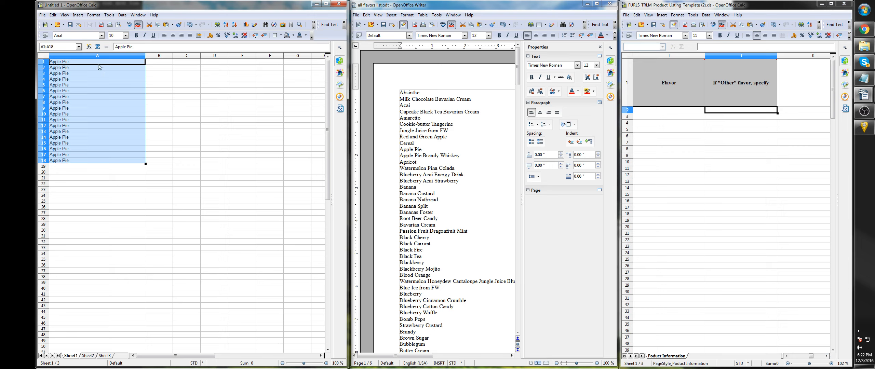
pyautogui.click(126, 159)
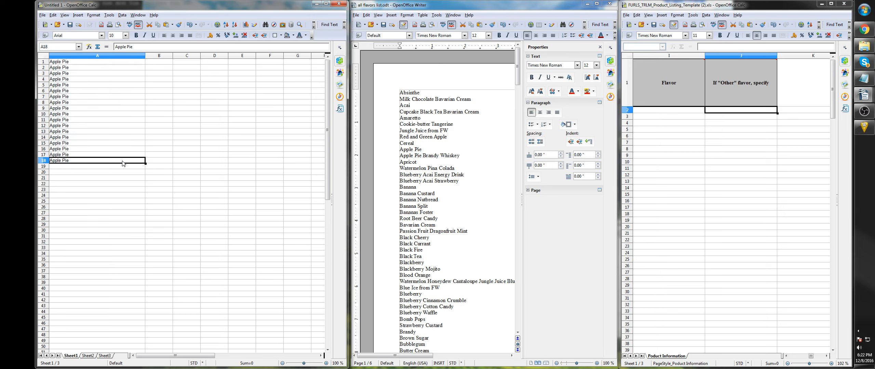
pyautogui.moveTo(123, 160); pyautogui.dragTo(104, 55)
pyautogui.hotkey('ctrl', 'c')
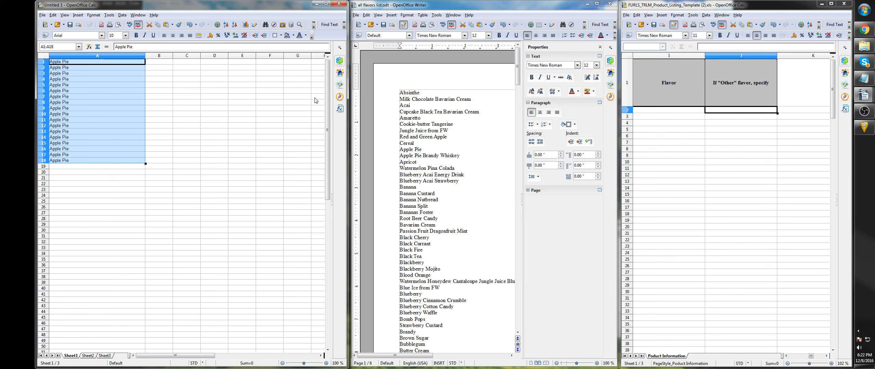
pyautogui.click(748, 111)
pyautogui.hotkey('ctrl', 'v')
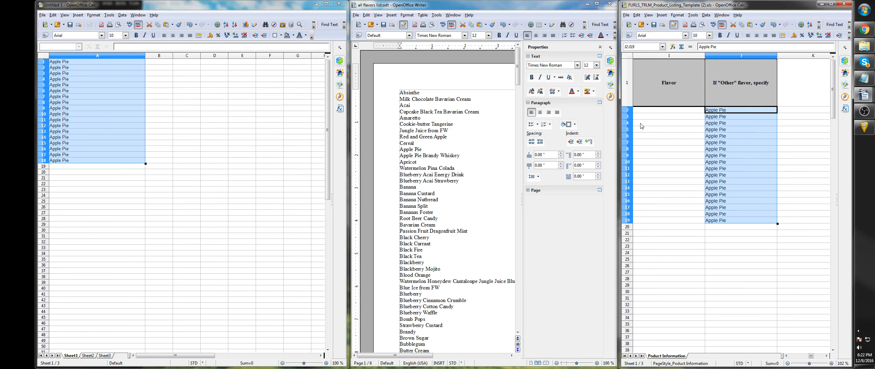
# - Open Find & Replace in Untitled 1 and enter Apple Pie as the replacement text
pyautogui.click(223, 11)
pyautogui.hotkey('ctrl', 'h')
pyautogui.click(139, 189)
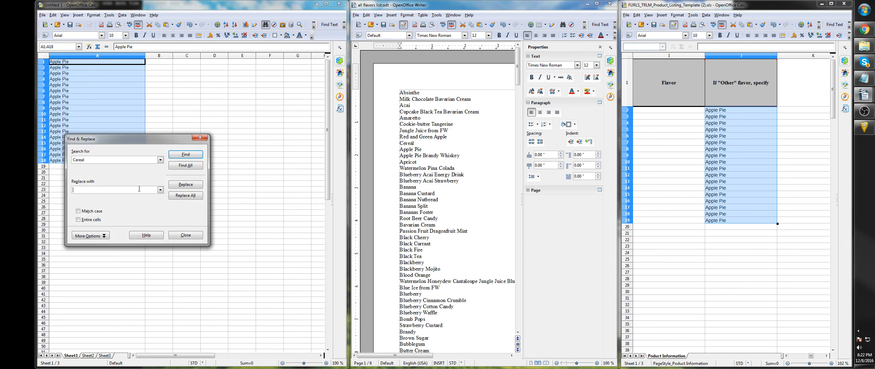
pyautogui.write('Apple Pie')
# - Place the cursor after Apple Pie in the flavor list and at J20 in the template, and play the macro in Mini Mouse Macro
pyautogui.click(428, 151)
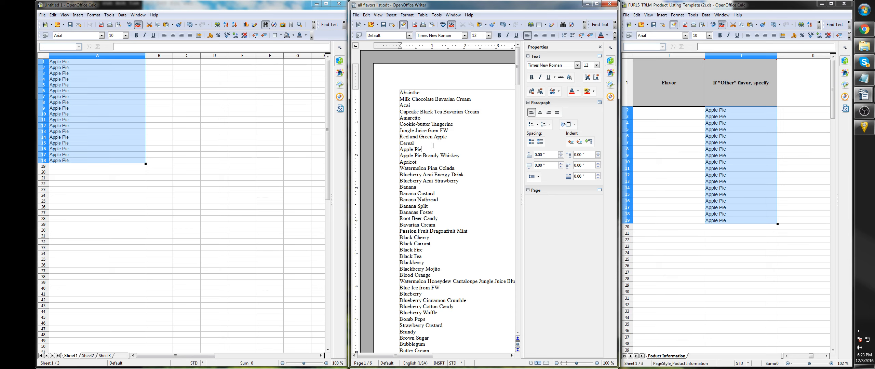
pyautogui.hotkey('alt', 'Tab')
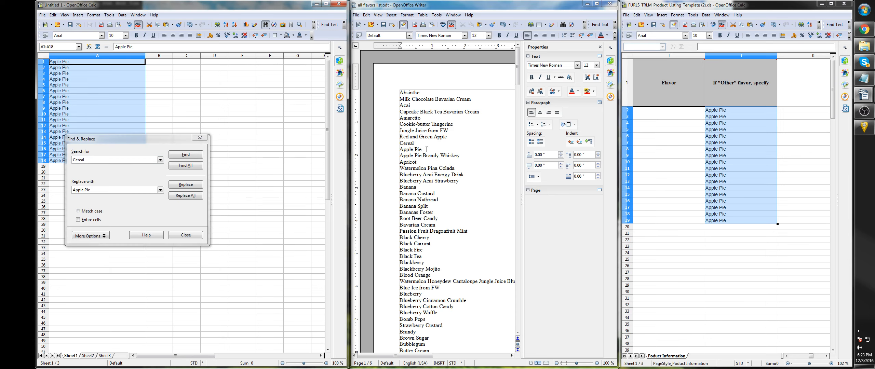
pyautogui.click(720, 227)
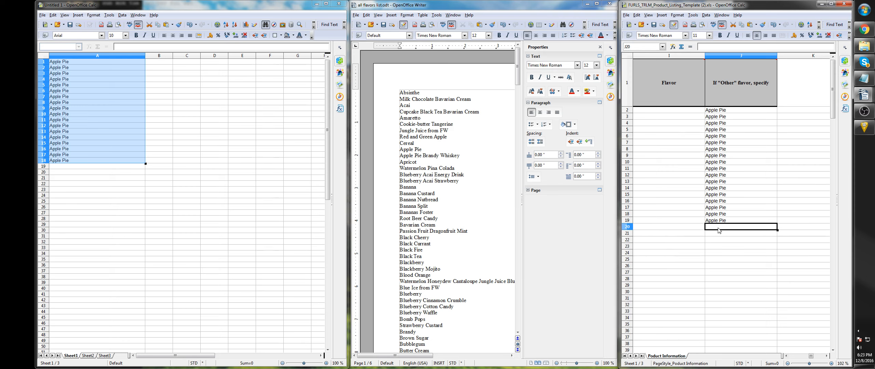
pyautogui.click(864, 127)
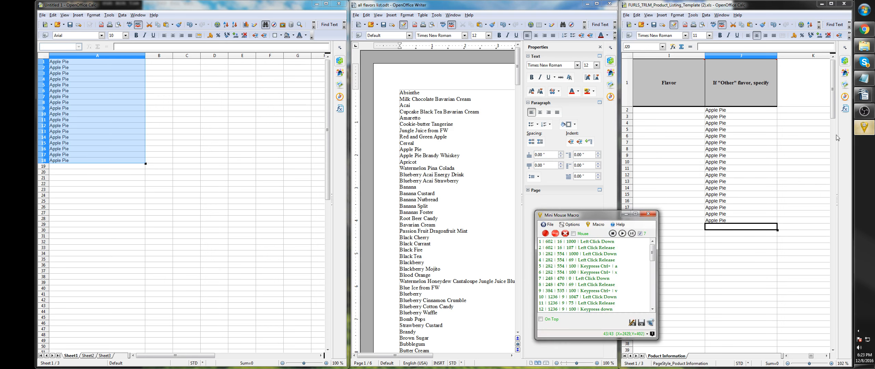
pyautogui.click(623, 234)
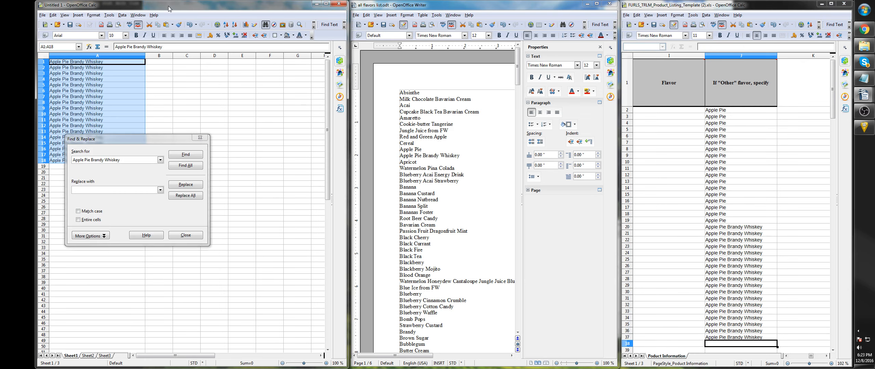
# - Replace all occurrences of Apple Pie Brandy Whiskey in Untitled 1 with Apricot
pyautogui.click(89, 189)
pyautogui.write('Apricot')
pyautogui.hotkey('alt', 'l')
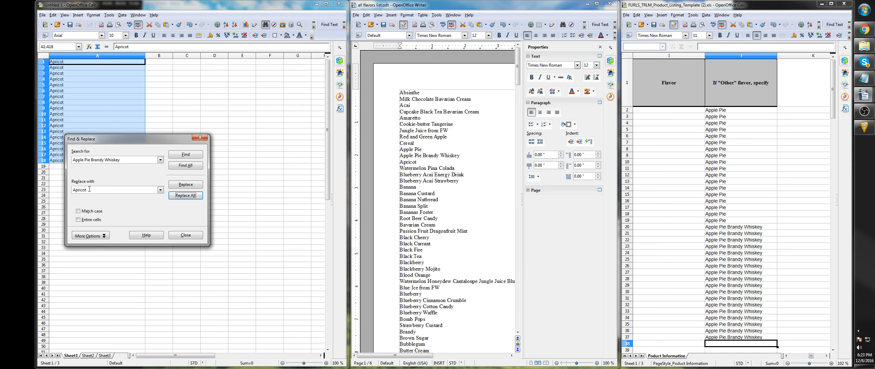
# - Copy the Apricot entries from Untitled 1, paste them into the template from J38, and move down column J
pyautogui.press('Escape')
pyautogui.hotkey('ctrl', 'c')
pyautogui.click(660, 8)
pyautogui.hotkey('ctrl', 'v')
pyautogui.press('Down')
pyautogui.press('Down')
pyautogui.press('Down')
pyautogui.press('Down')
pyautogui.press('Down')
pyautogui.press('Down')
pyautogui.press('Down')
pyautogui.press('Down')
pyautogui.press('Down')
pyautogui.press('Down')
pyautogui.press('Down')
pyautogui.press('Down')
pyautogui.press('Down')
pyautogui.press('Down')
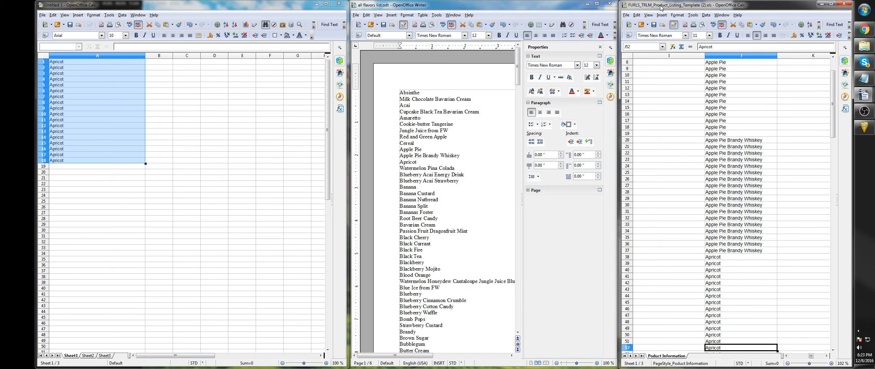
pyautogui.hotkey('ctrl', 'Down')
pyautogui.moveTo(193, 5); pyautogui.dragTo(148, 7)
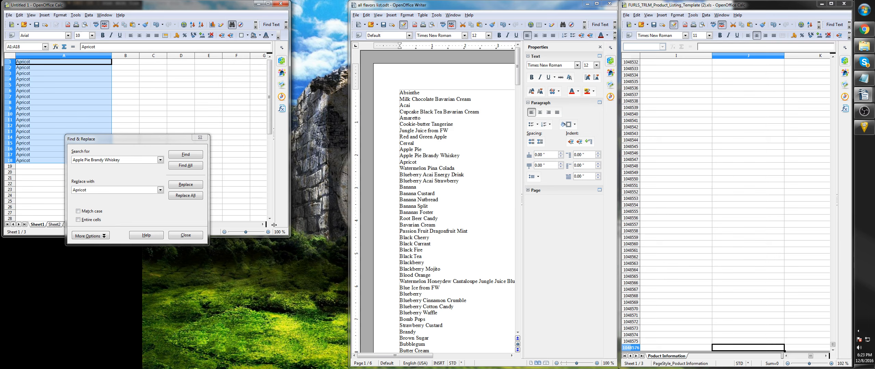
# - Enlarge the Untitled 1 spreadsheet window to fill the space beside the flavor list
pyautogui.moveTo(286, 237); pyautogui.dragTo(343, 367)
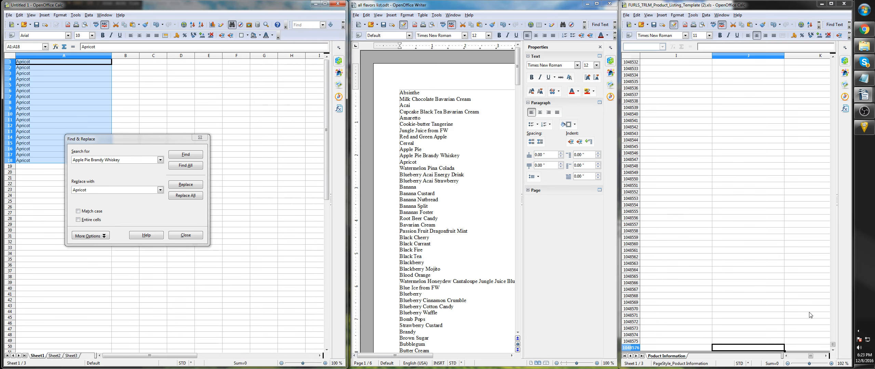
pyautogui.moveTo(517, 76)
pyautogui.mouseDown()
pyautogui.moveTo(515, 314)
pyautogui.moveTo(525, 71)
pyautogui.mouseUp()
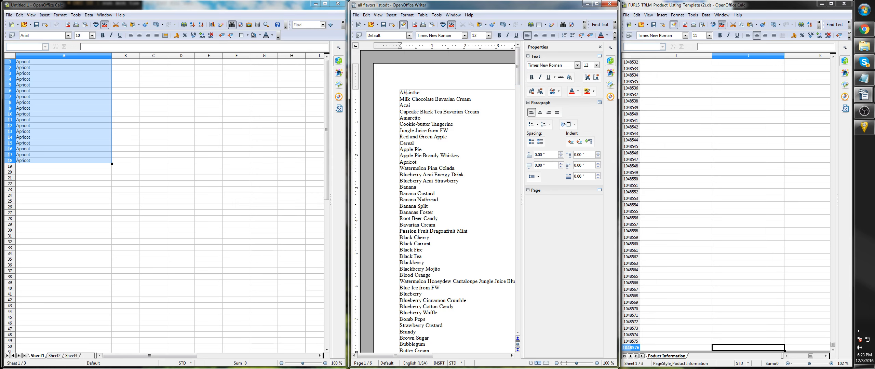
pyautogui.moveTo(407, 93); pyautogui.dragTo(406, 137)
pyautogui.click(406, 138)
pyautogui.moveTo(810, 357); pyautogui.dragTo(782, 357)
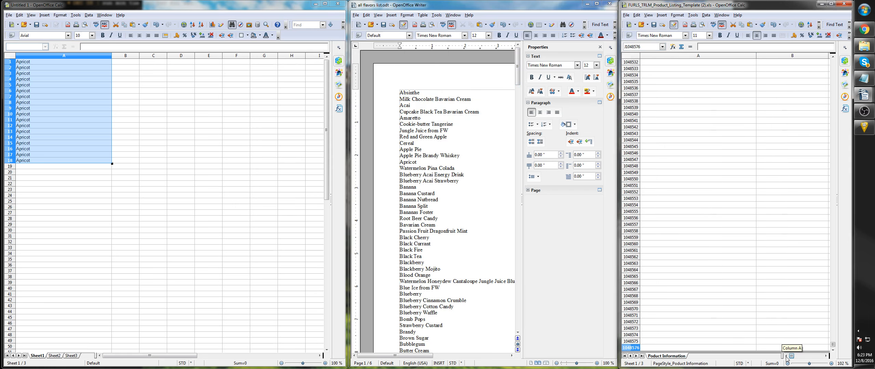
pyautogui.click(421, 91)
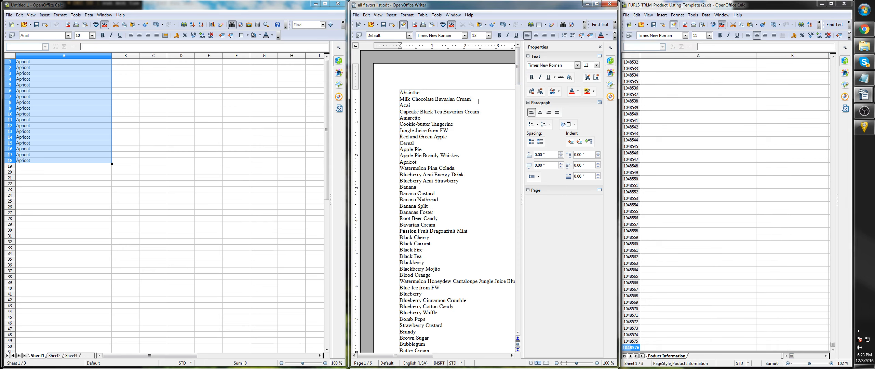
pyautogui.moveTo(478, 100); pyautogui.dragTo(399, 99)
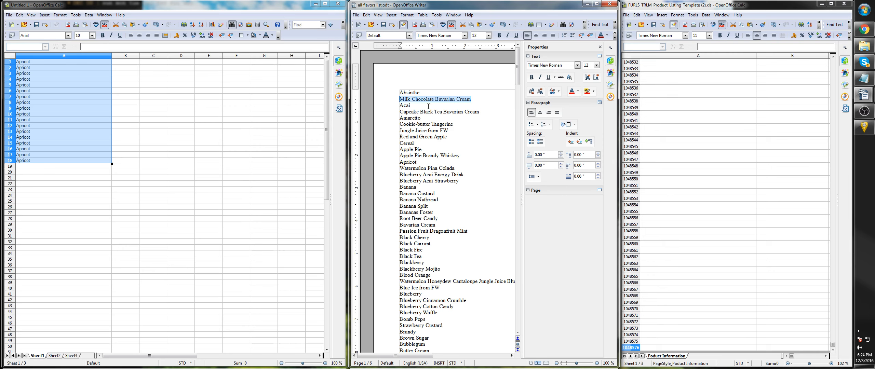
pyautogui.click(407, 103)
pyautogui.click(452, 99)
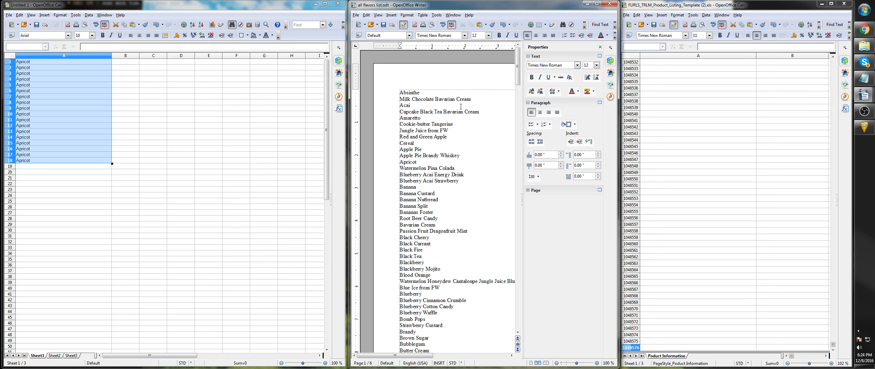
# - Return to the start of the template and select B2, the first cell under Product identification number
pyautogui.click(789, 356)
pyautogui.scroll(20, 770, 252)
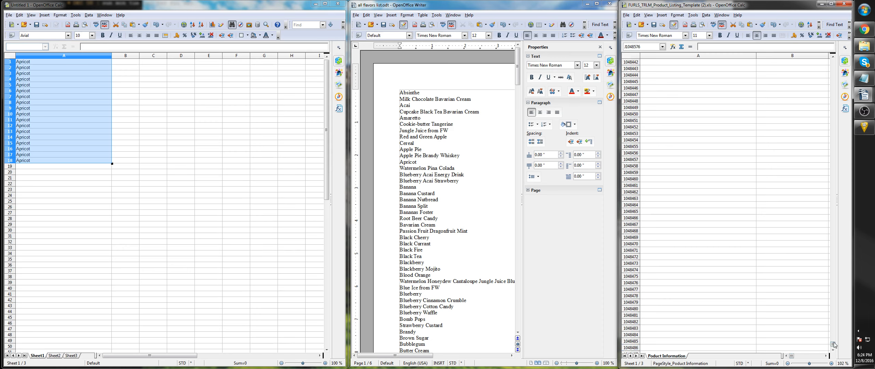
pyautogui.moveTo(833, 346); pyautogui.dragTo(824, 63)
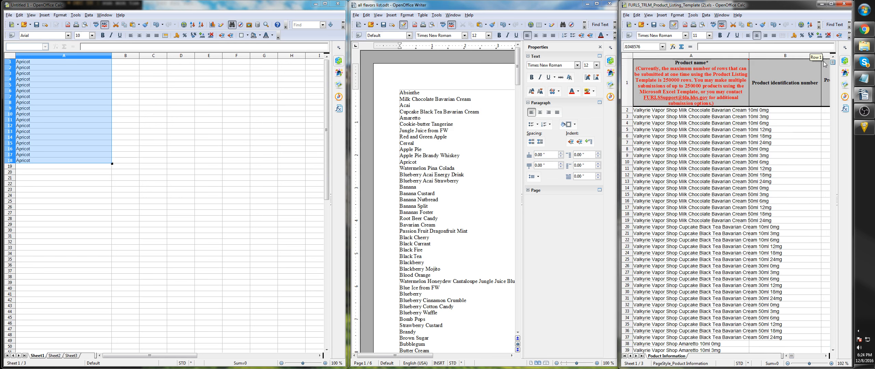
pyautogui.click(788, 111)
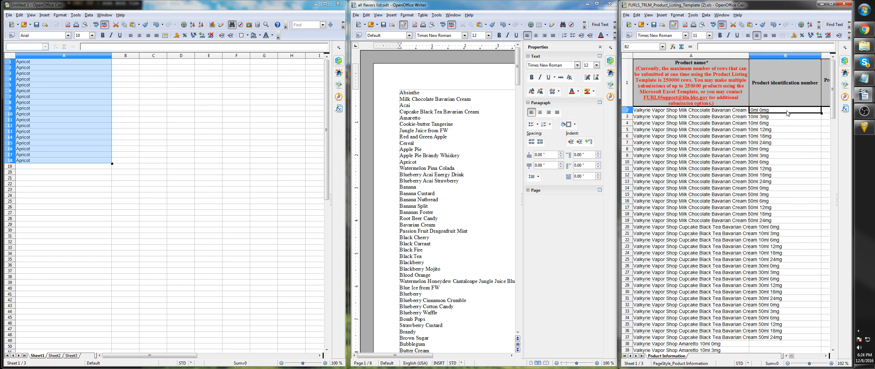
# - Clear the Apricot entries from A2 to A18 in Untitled 1, keeping only the one in A1
pyautogui.click(46, 63)
pyautogui.click(201, 139)
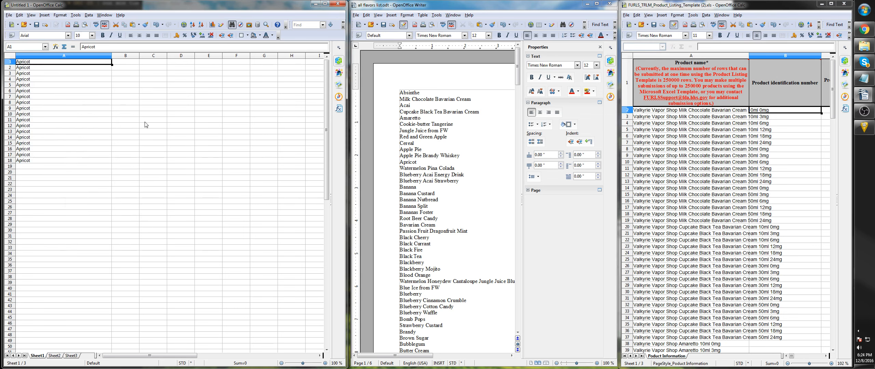
pyautogui.click(78, 73)
pyautogui.click(72, 68)
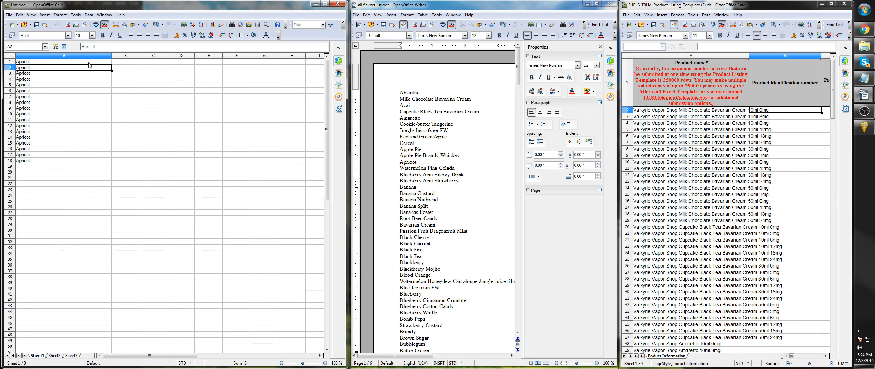
pyautogui.moveTo(81, 71); pyautogui.dragTo(76, 157)
pyautogui.click(87, 162)
pyautogui.click(72, 69)
pyautogui.press('BackSpace')
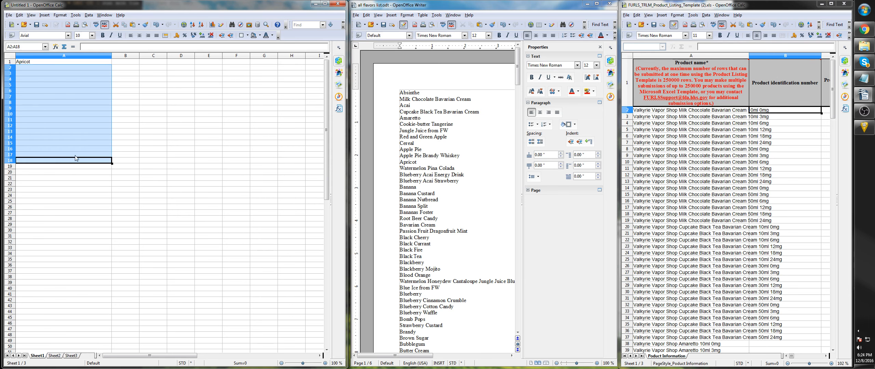
pyautogui.click(55, 62)
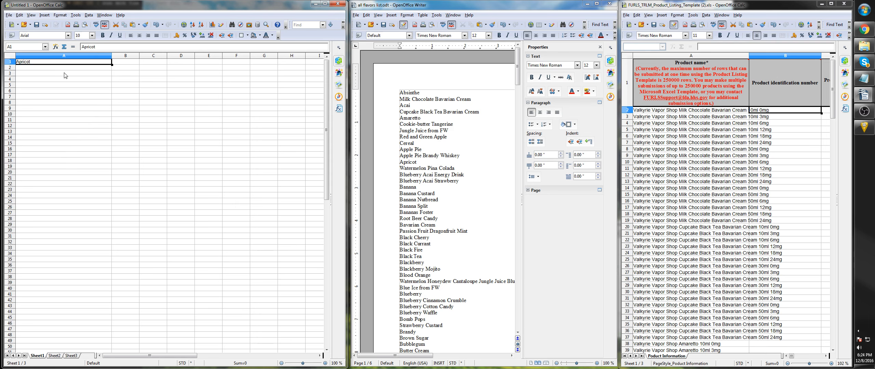
pyautogui.doubleClick(100, 47)
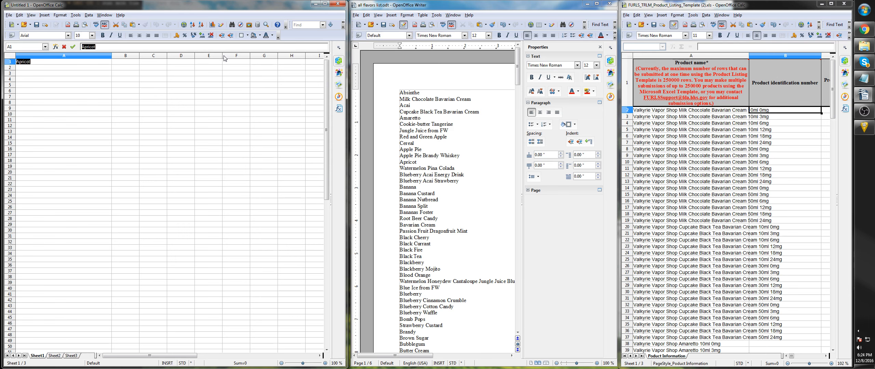
pyautogui.write('079812349079')
pyautogui.press('BackSpace')
pyautogui.press('BackSpace')
pyautogui.press('BackSpace')
pyautogui.press('BackSpace')
pyautogui.press('BackSpace')
pyautogui.press('BackSpace')
pyautogui.press('BackSpace')
pyautogui.press('BackSpace')
pyautogui.press('BackSpace')
pyautogui.press('BackSpace')
pyautogui.press('BackSpace')
pyautogui.write('49092384000')
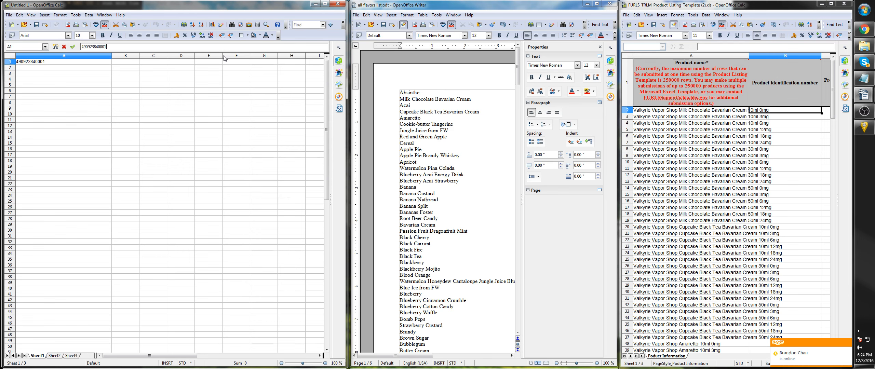
pyautogui.write('1')
pyautogui.click(29, 69)
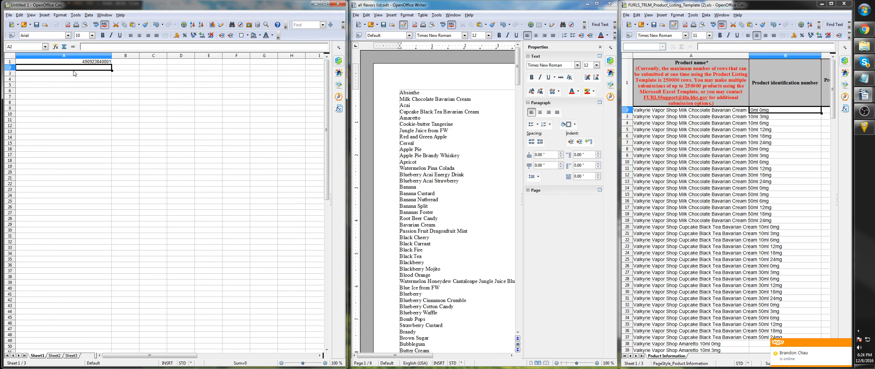
# - Enter the formula =a1+1 in A2 of Untitled 1 to increment the product number
pyautogui.click(97, 46)
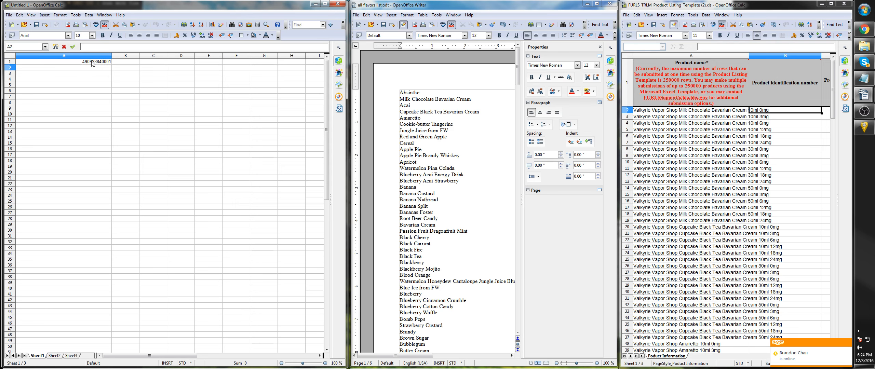
pyautogui.write('=a1+1')
pyautogui.click(95, 73)
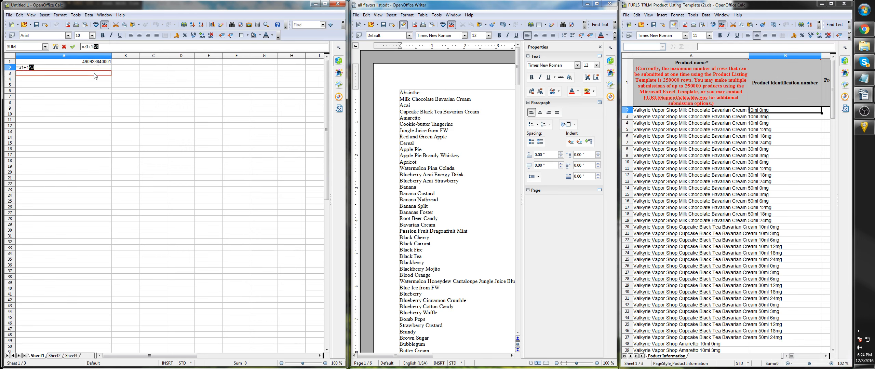
pyautogui.click(118, 48)
pyautogui.press('BackSpace')
pyautogui.press('BackSpace')
pyautogui.press('Return')
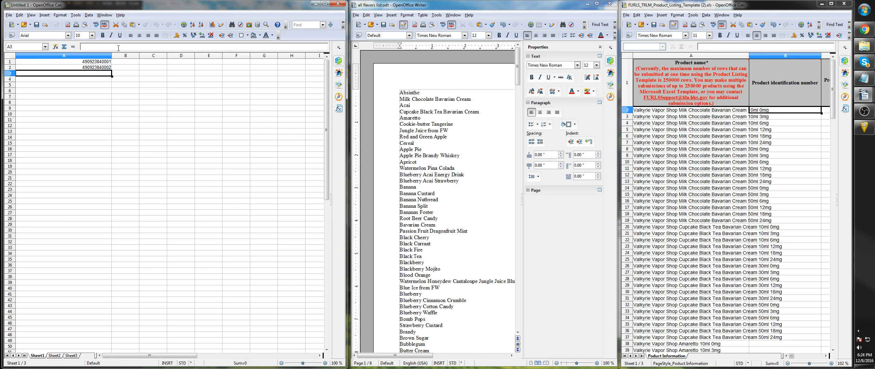
# - Fill the A2 formula down column A of Untitled 1 through A146
pyautogui.click(102, 69)
pyautogui.click(103, 64)
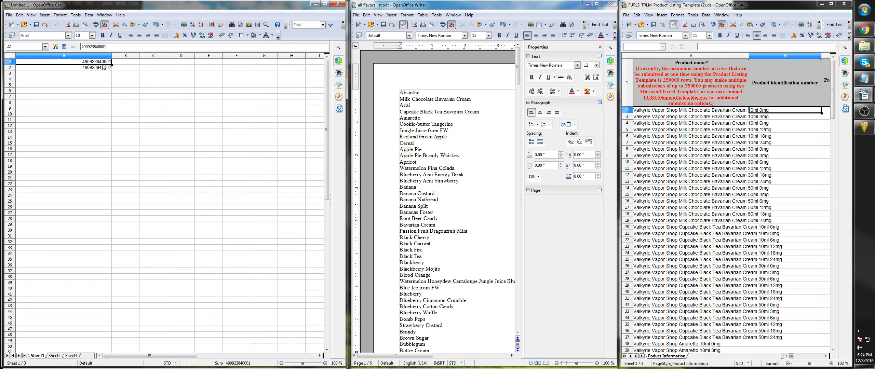
pyautogui.click(107, 68)
pyautogui.moveTo(113, 70); pyautogui.dragTo(111, 350)
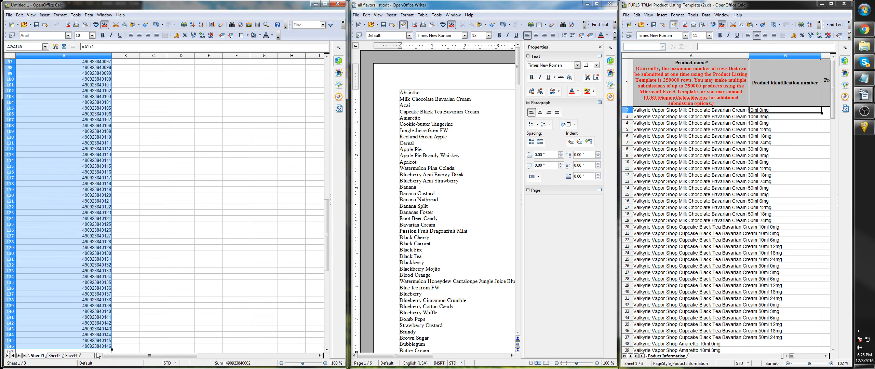
pyautogui.scroll(20, 71, 207)
pyautogui.scroll(10, 73, 198)
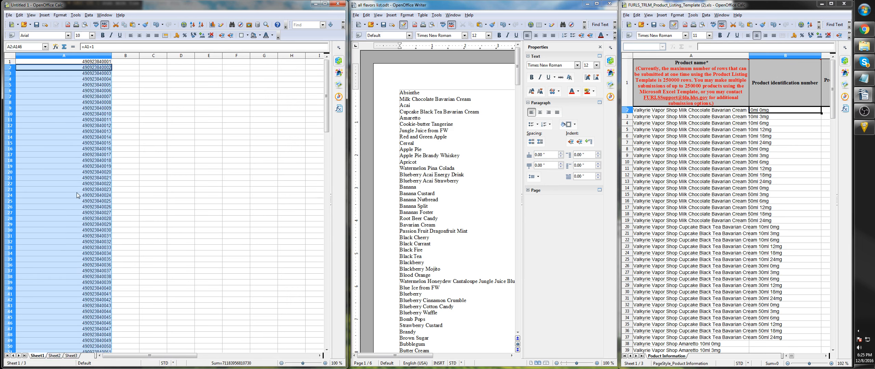
pyautogui.click(92, 64)
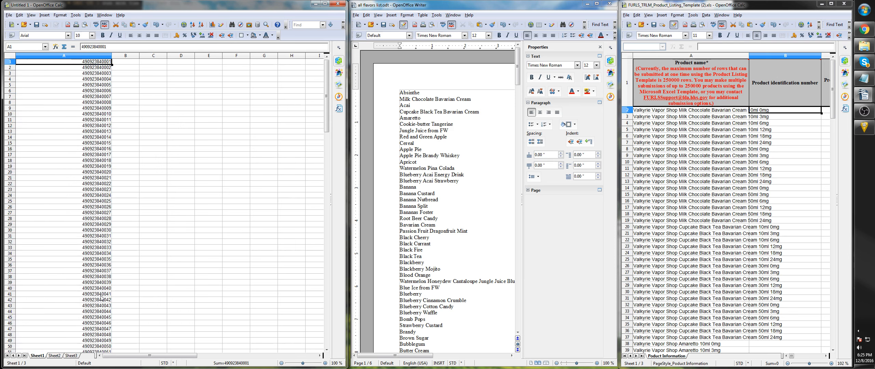
pyautogui.press('F2')
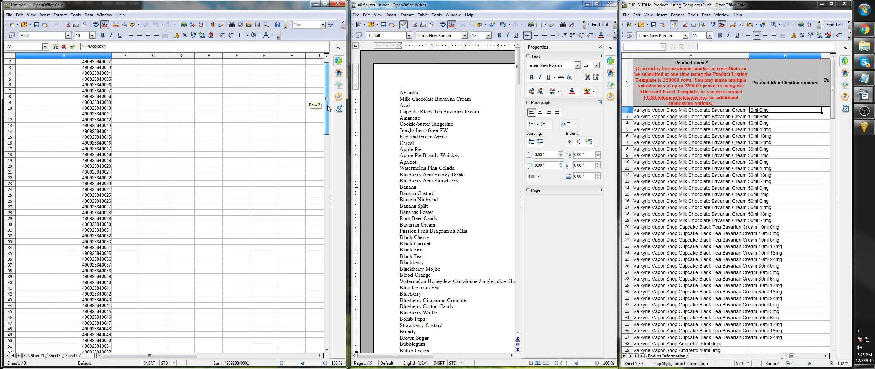
pyautogui.moveTo(90, 63); pyautogui.dragTo(90, 68)
pyautogui.click(90, 78)
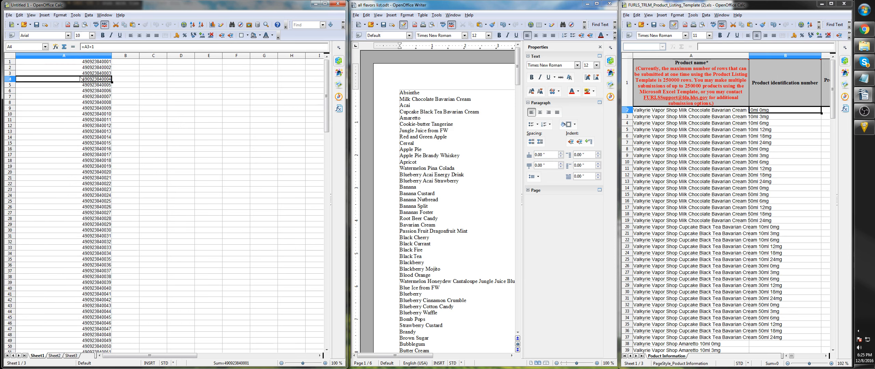
pyautogui.click(74, 63)
pyautogui.press('F2')
pyautogui.moveTo(70, 125); pyautogui.dragTo(73, 62)
pyautogui.scroll(-16, 83, 249)
pyautogui.scroll(-20, 83, 250)
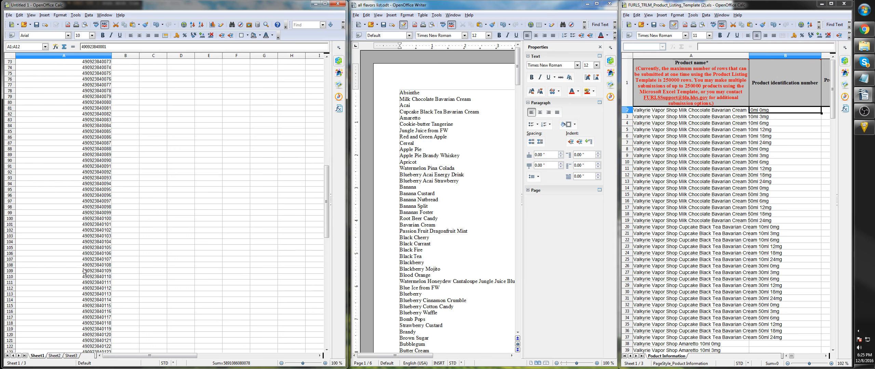
# - Copy the product numbers in A1 to A147 of Untitled 1
pyautogui.moveTo(98, 181); pyautogui.dragTo(83, 29)
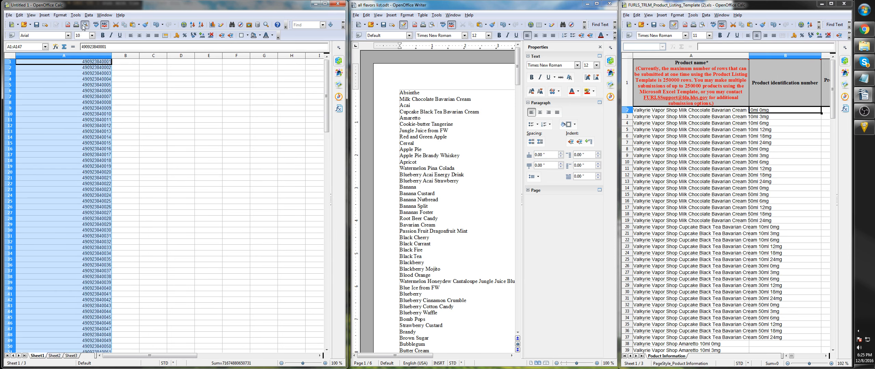
pyautogui.click(19, 15)
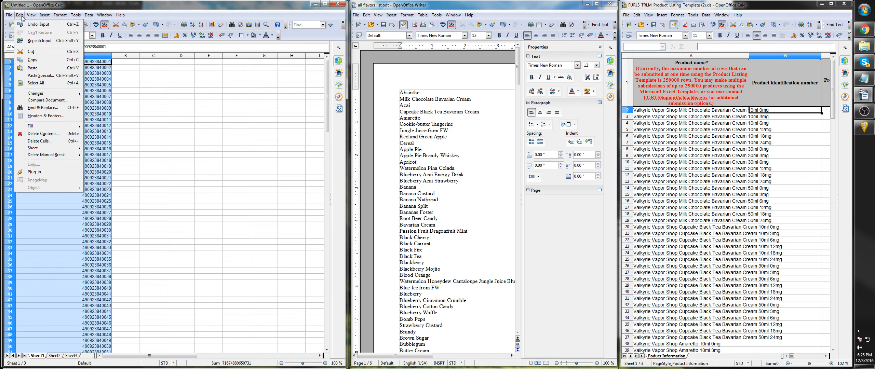
pyautogui.click(32, 59)
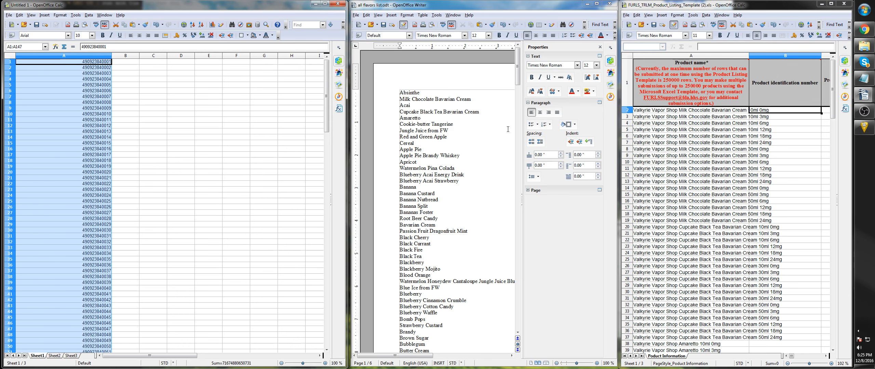
# - Use Paste Special with only Text, Numbers and Date & time to paste the product numbers into the template from B2, and check column B
pyautogui.click(781, 112)
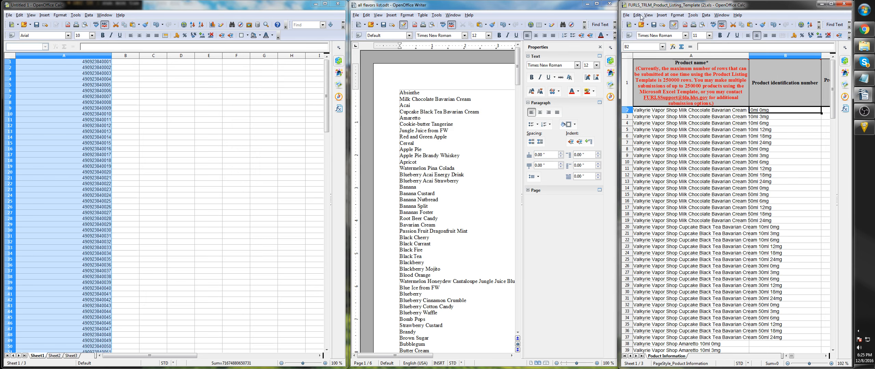
pyautogui.click(638, 16)
pyautogui.click(657, 76)
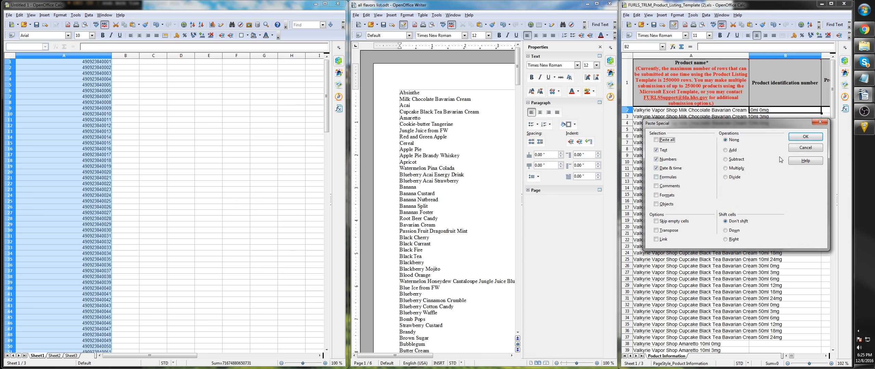
pyautogui.click(807, 140)
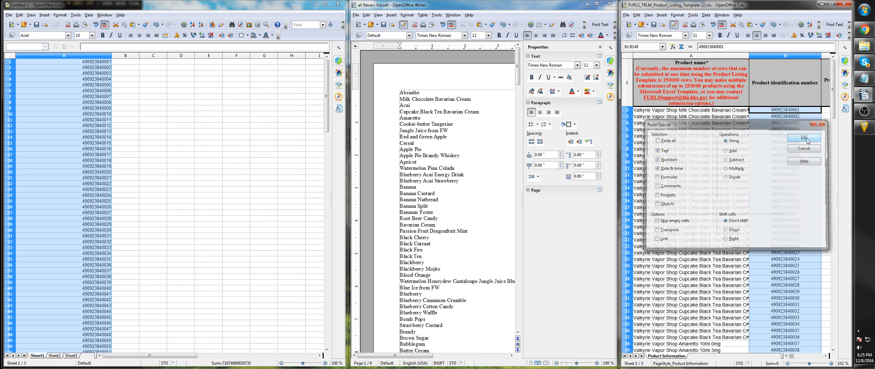
pyautogui.click(791, 118)
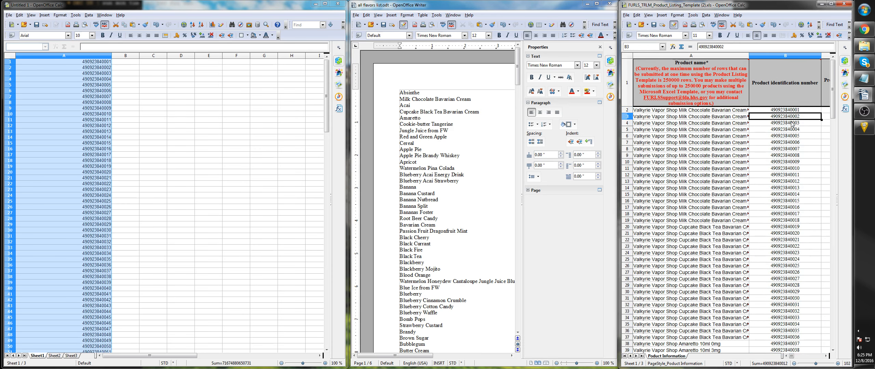
pyautogui.moveTo(792, 125); pyautogui.dragTo(799, 205)
pyautogui.click(807, 272)
pyautogui.scroll(-20, 803, 263)
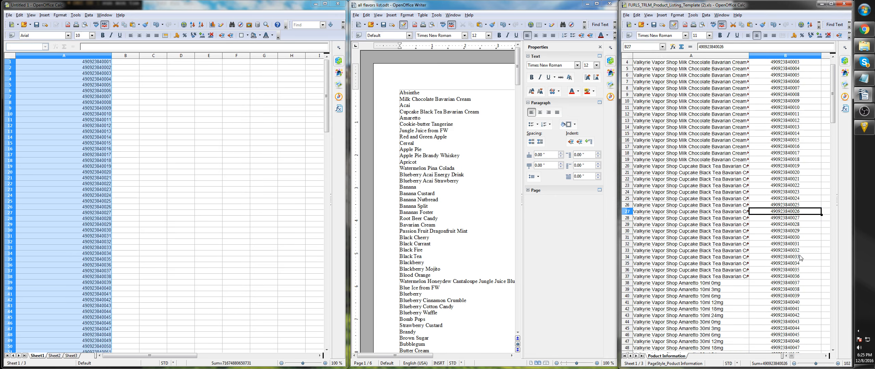
pyautogui.scroll(-14, 799, 256)
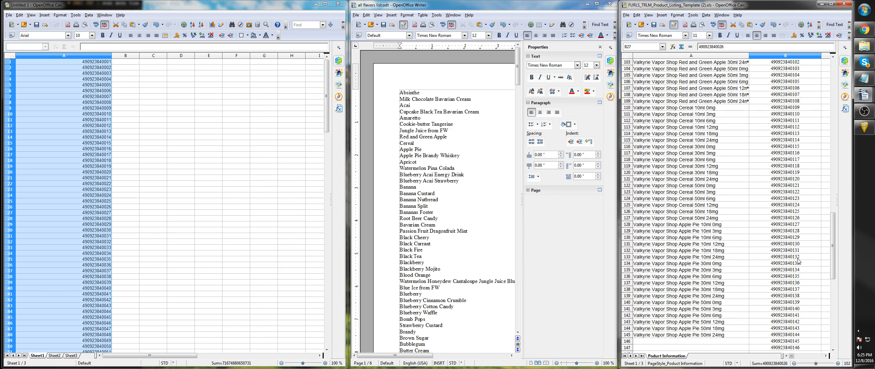
# - Maximize the product listing template and set the product identification number type in C2 to Item/Catalog Number
pyautogui.click(831, 4)
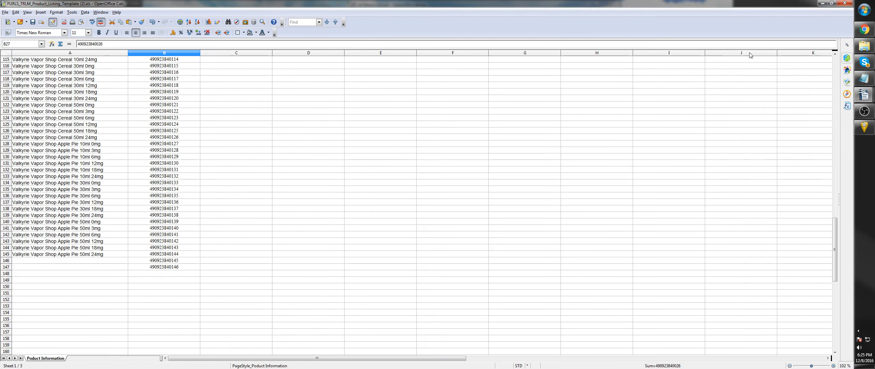
pyautogui.scroll(19, 340, 205)
pyautogui.scroll(19, 200, 178)
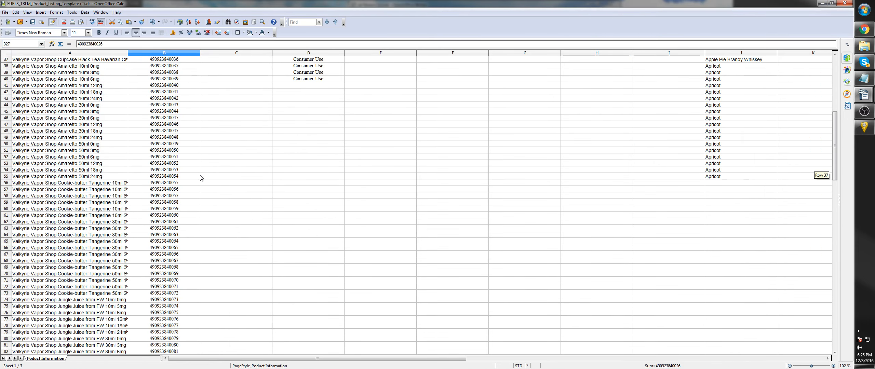
pyautogui.click(249, 115)
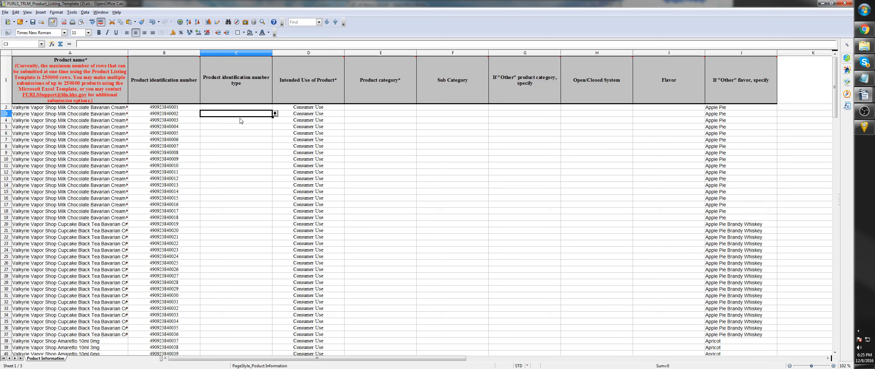
pyautogui.click(183, 114)
pyautogui.click(225, 107)
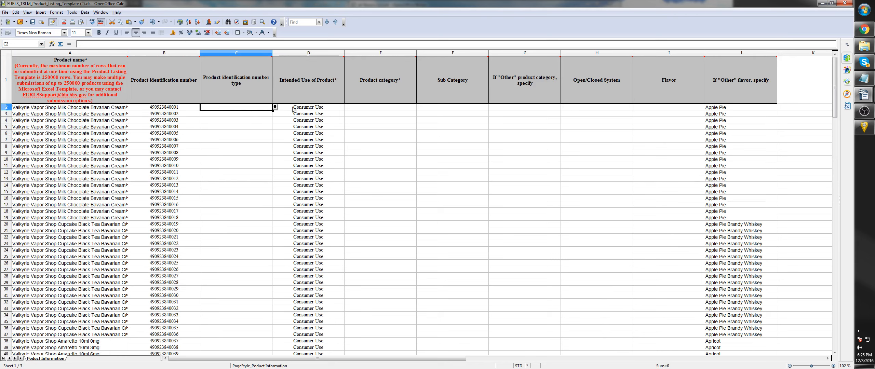
pyautogui.click(275, 108)
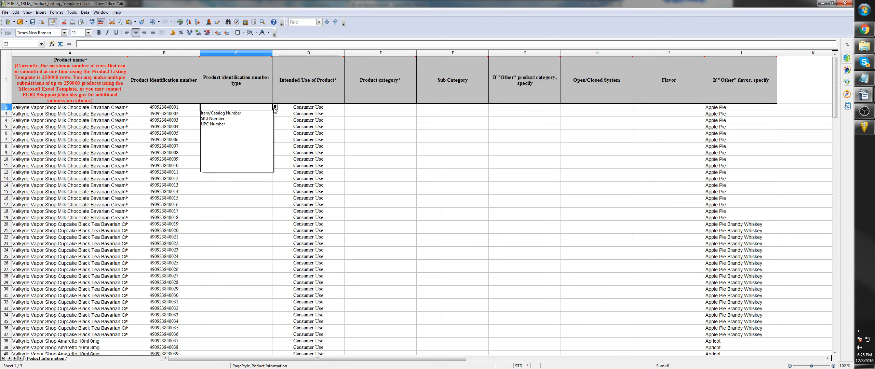
pyautogui.click(223, 113)
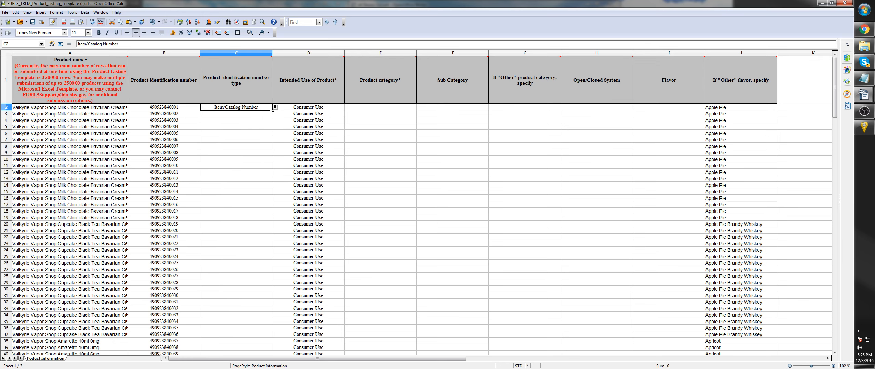
# - Fill Item/Catalog Number from C2 down the product identification number type column through C88
pyautogui.moveTo(273, 111); pyautogui.dragTo(272, 352)
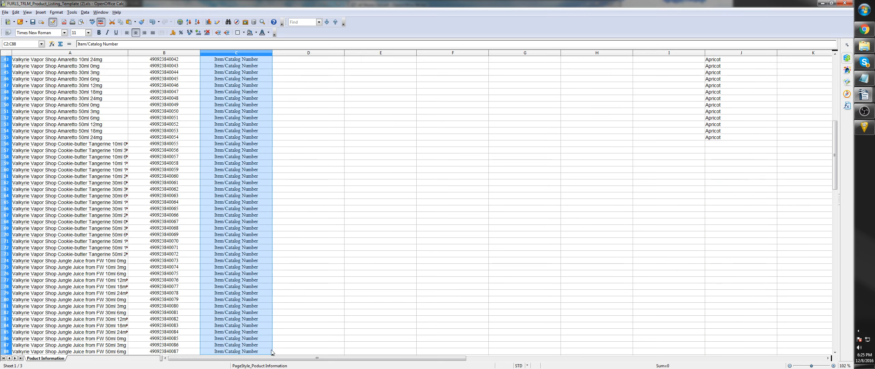
pyautogui.scroll(14, 251, 225)
pyautogui.click(328, 178)
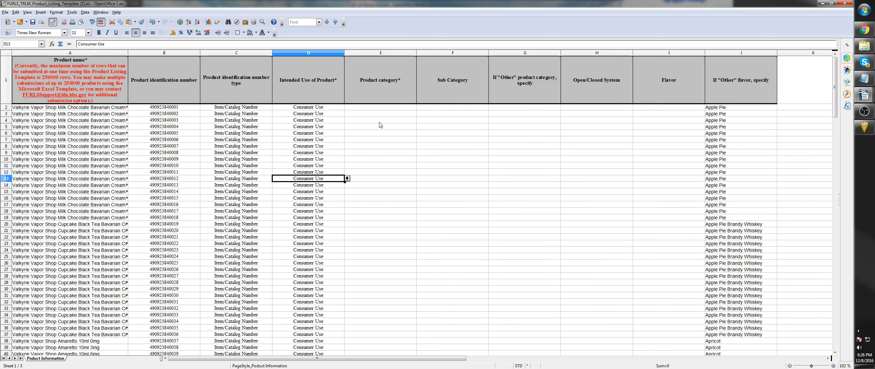
# - Select the first product category cell, E2, restore the template window to its smaller size, and switch to the flavors list document
pyautogui.click(382, 109)
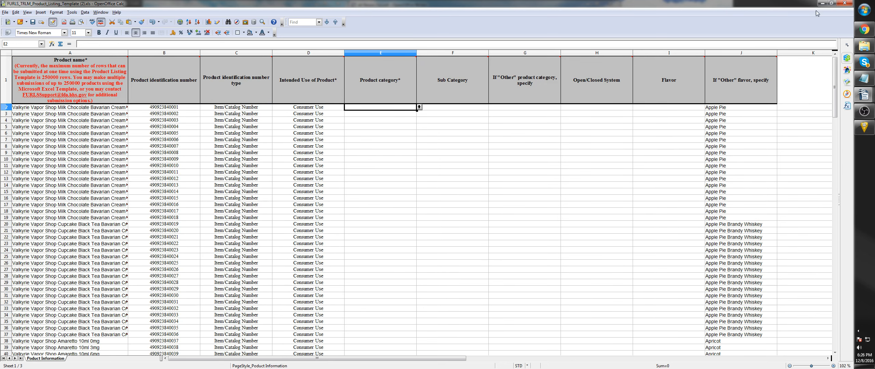
pyautogui.click(832, 3)
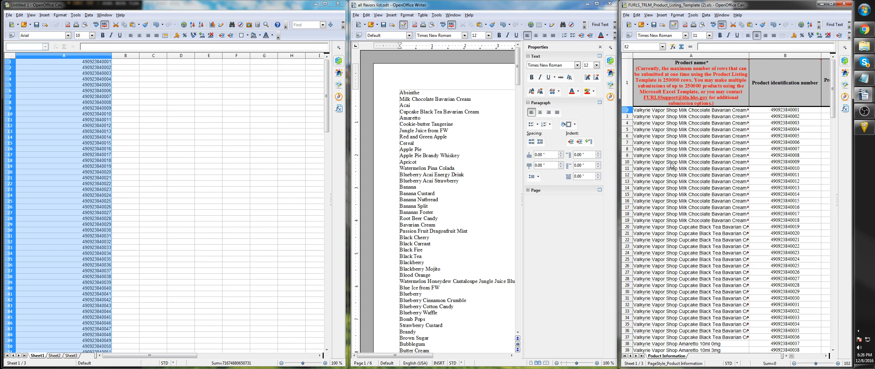
pyautogui.click(491, 207)
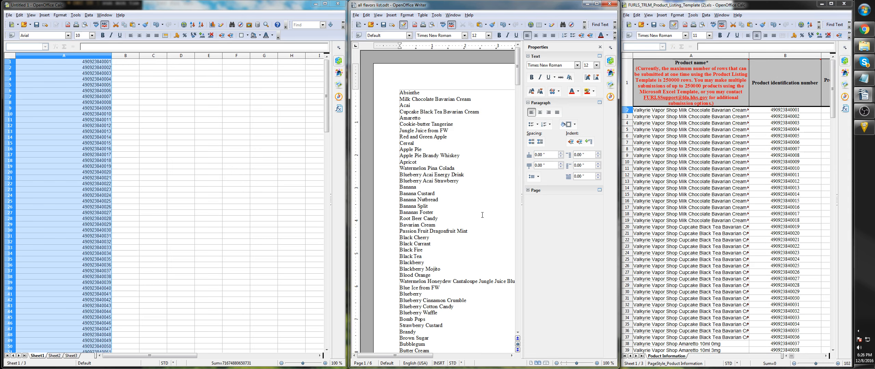